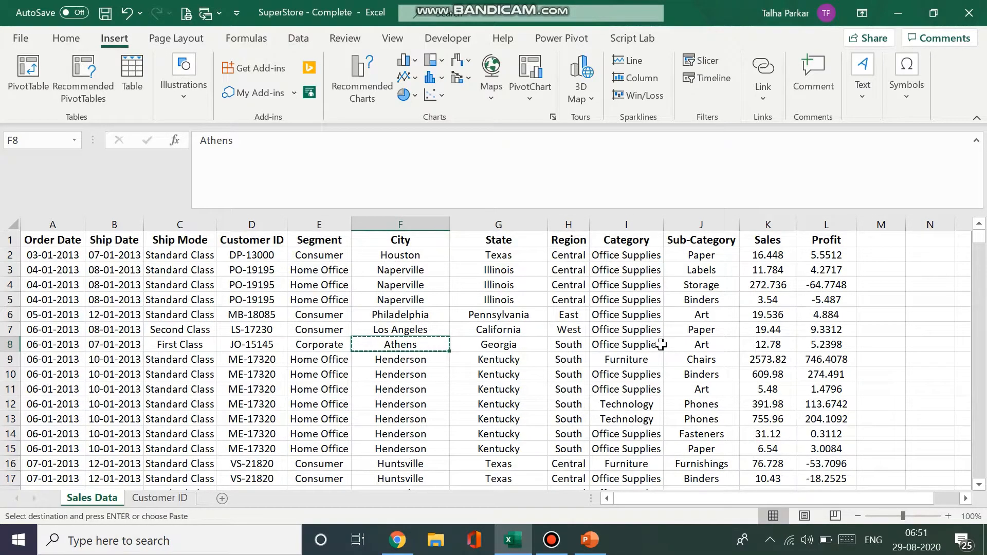
{"action": "scroll", "coordinate": [494, 351], "scroll_direction": "down", "scroll_amount": 1}
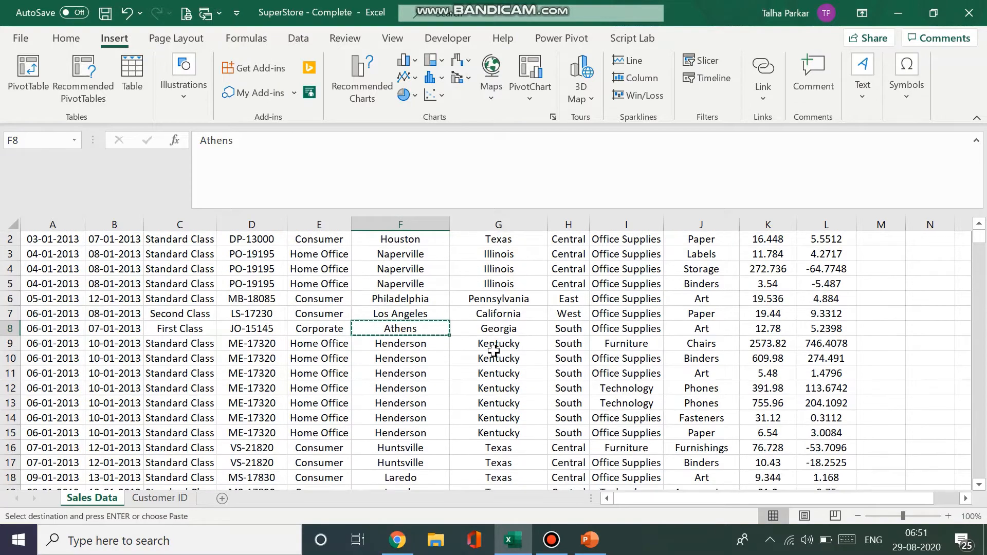
{"action": "scroll", "coordinate": [493, 351], "scroll_direction": "up", "scroll_amount": 1}
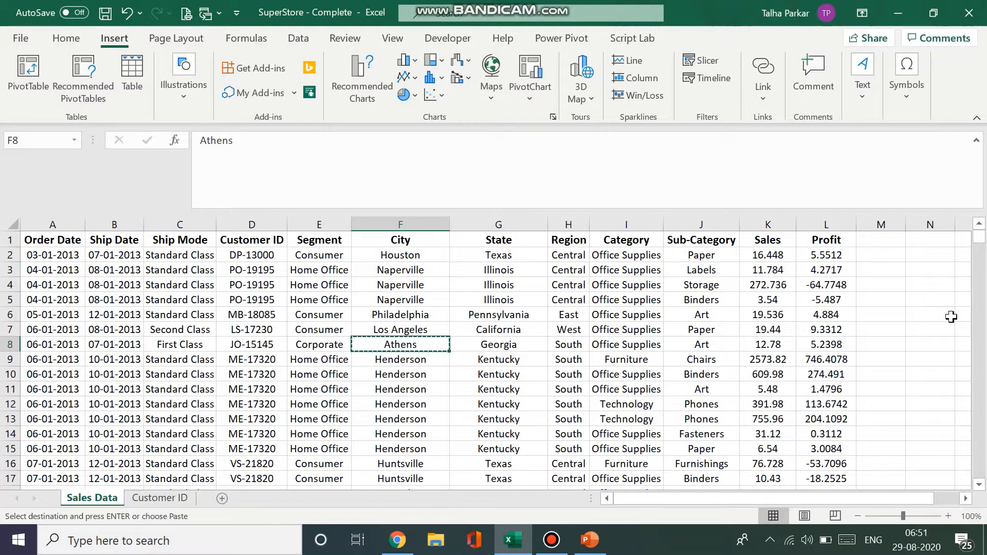
{"action": "mouse_move", "coordinate": [979, 238]}
{"action": "left_mouse_down"}
{"action": "mouse_move", "coordinate": [981, 268]}
{"action": "mouse_move", "coordinate": [982, 234]}
{"action": "left_mouse_up"}
{"action": "left_click", "coordinate": [590, 100]}
{"action": "key", "text": "ctrl"}
{"action": "key", "text": "ctrl"}
{"action": "key", "text": "ctrl"}
{"action": "key", "text": "ctrl"}
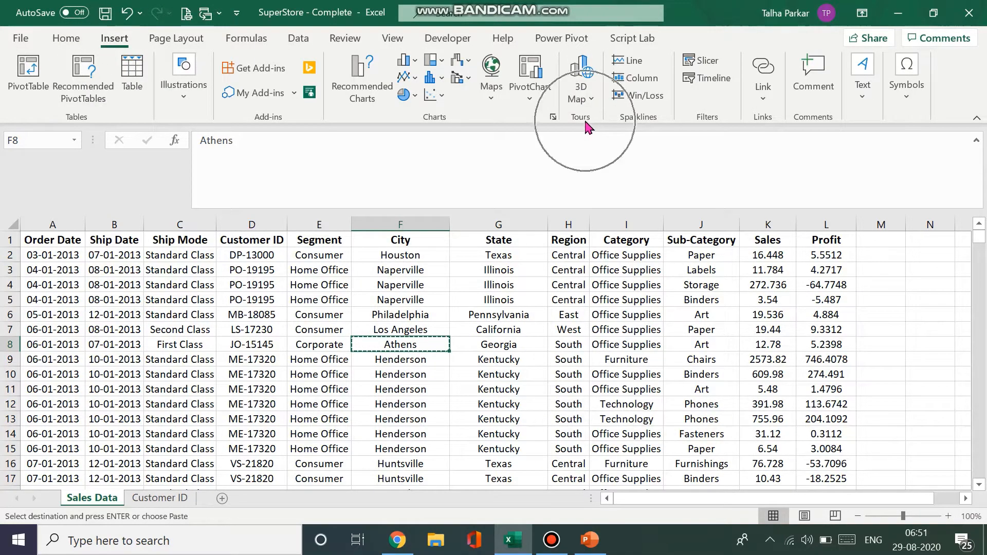
{"action": "key", "text": "ctrl"}
{"action": "key", "text": "ctrl"}
{"action": "key", "text": "ctrl"}
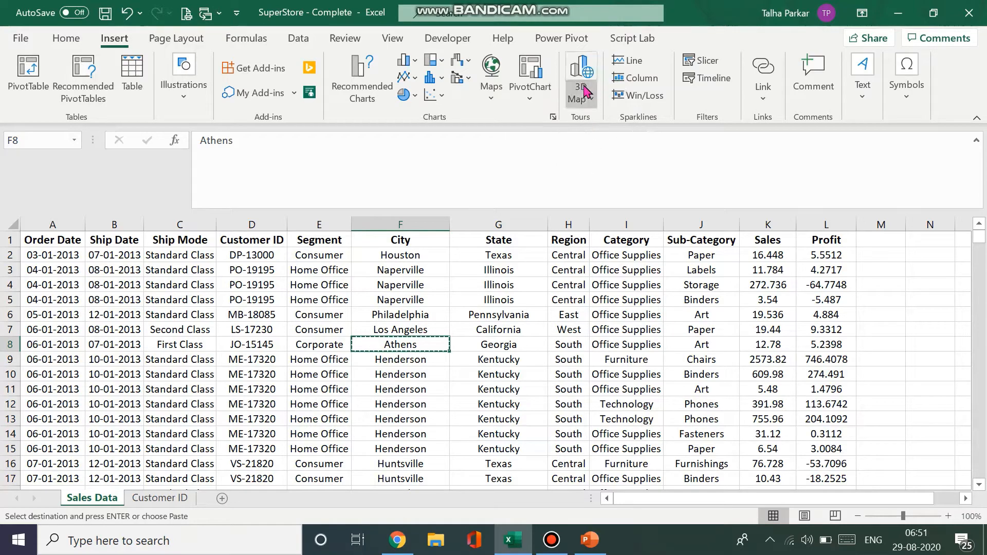
{"action": "key", "text": "ctrl"}
{"action": "left_click", "coordinate": [581, 104]}
{"action": "left_click", "coordinate": [581, 105]}
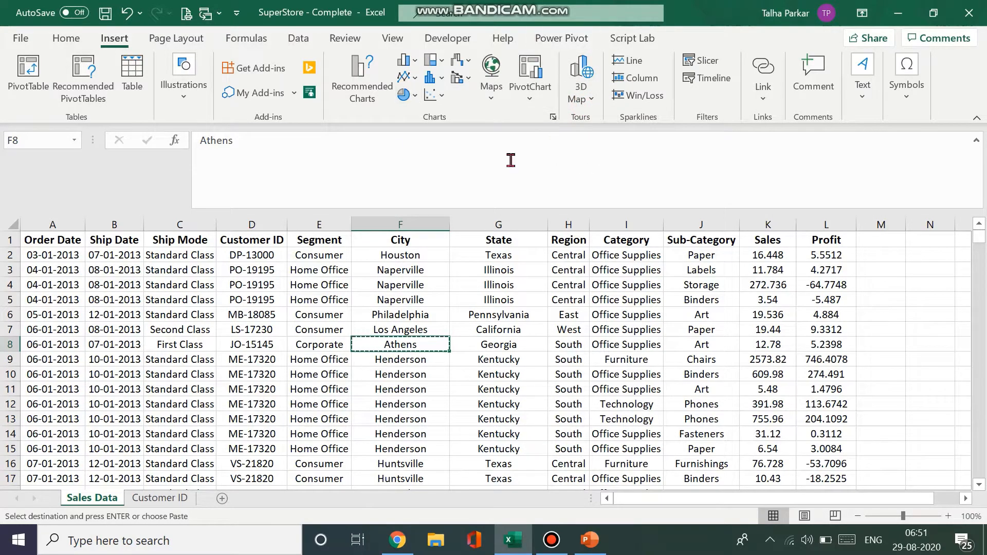
{"action": "left_click", "coordinate": [486, 100]}
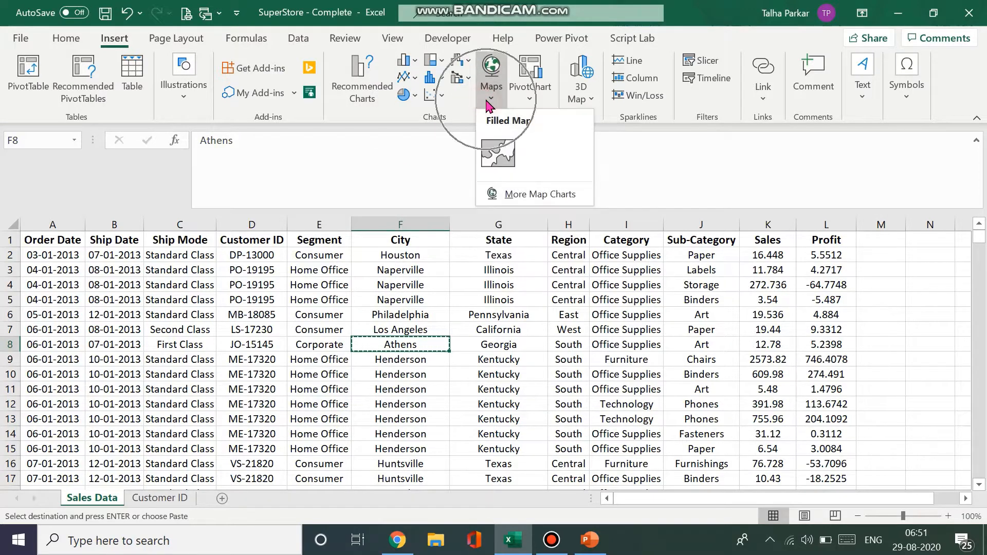
{"action": "left_click", "coordinate": [618, 149]}
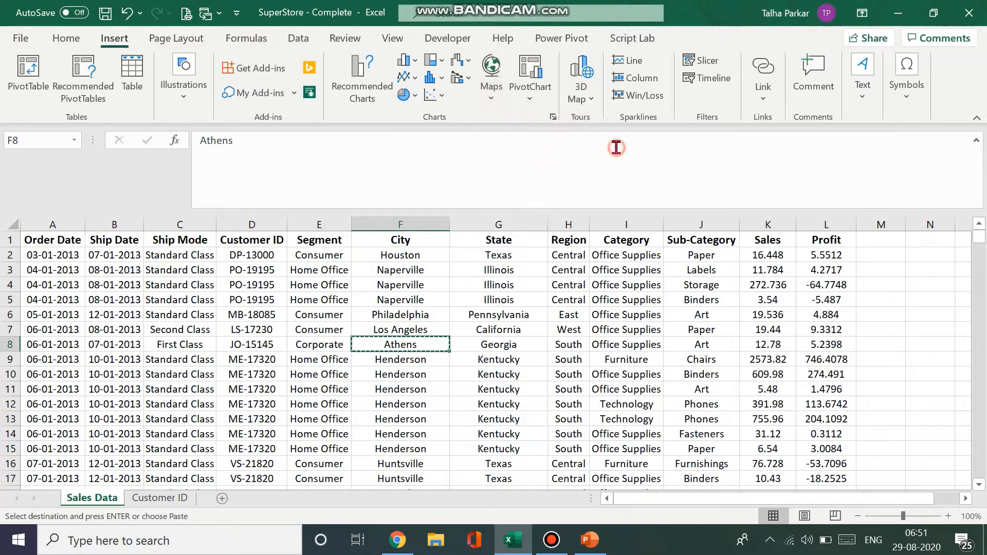
{"action": "left_click", "coordinate": [580, 95]}
{"action": "left_click", "coordinate": [581, 98]}
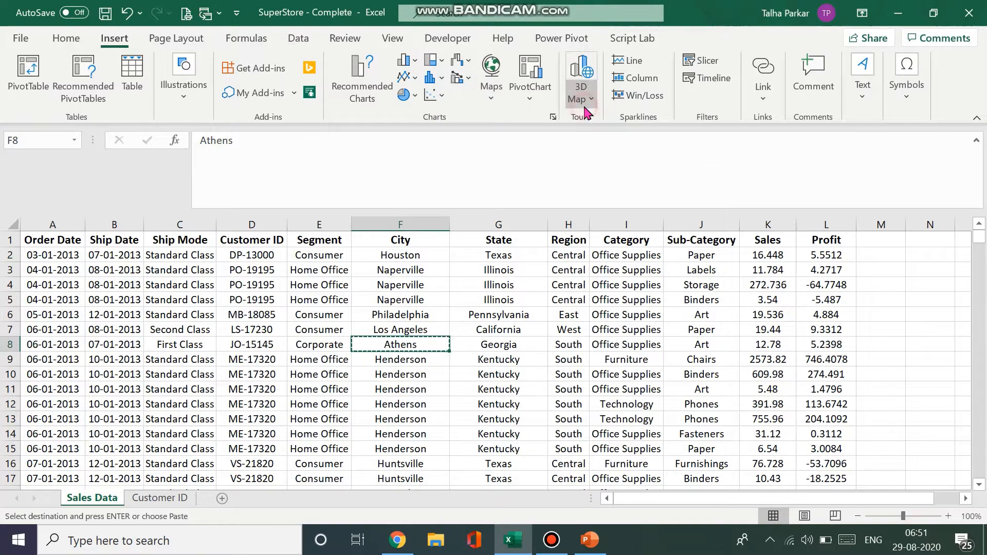
- Check in the COM Add-ins settings that Microsoft Power Map for Excel is enabled and accept the settings
{"action": "left_click", "coordinate": [15, 40]}
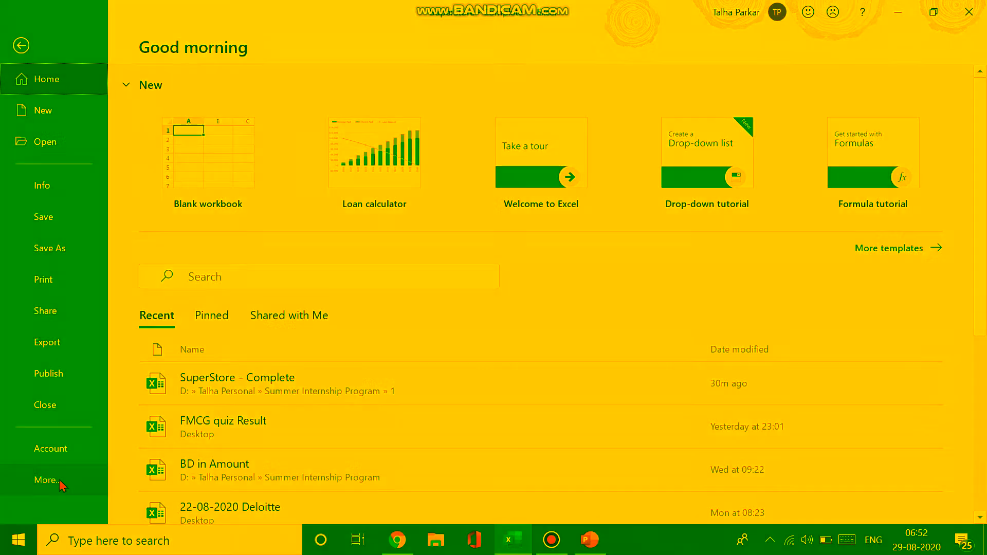
{"action": "left_click", "coordinate": [59, 481]}
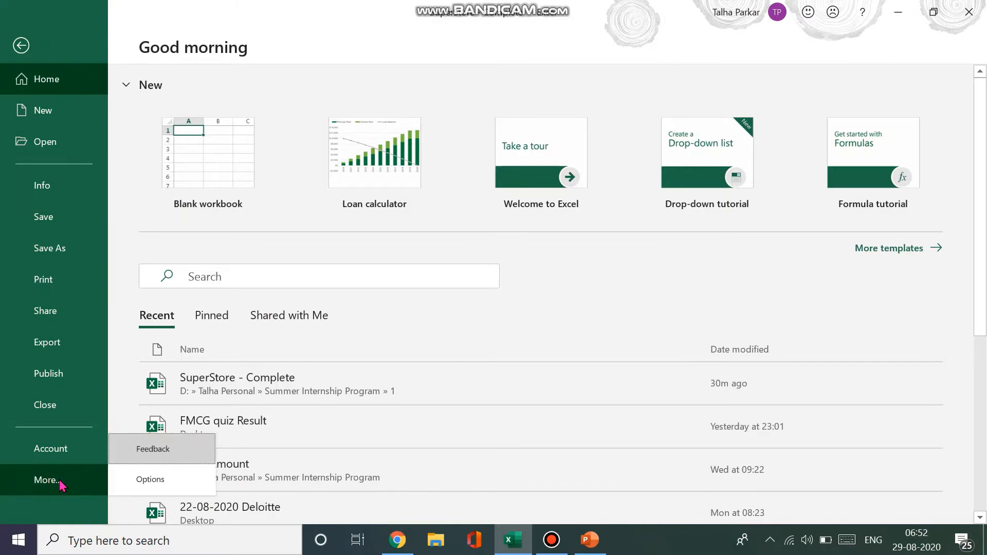
{"action": "key", "text": "Escape"}
{"action": "key", "text": "Escape"}
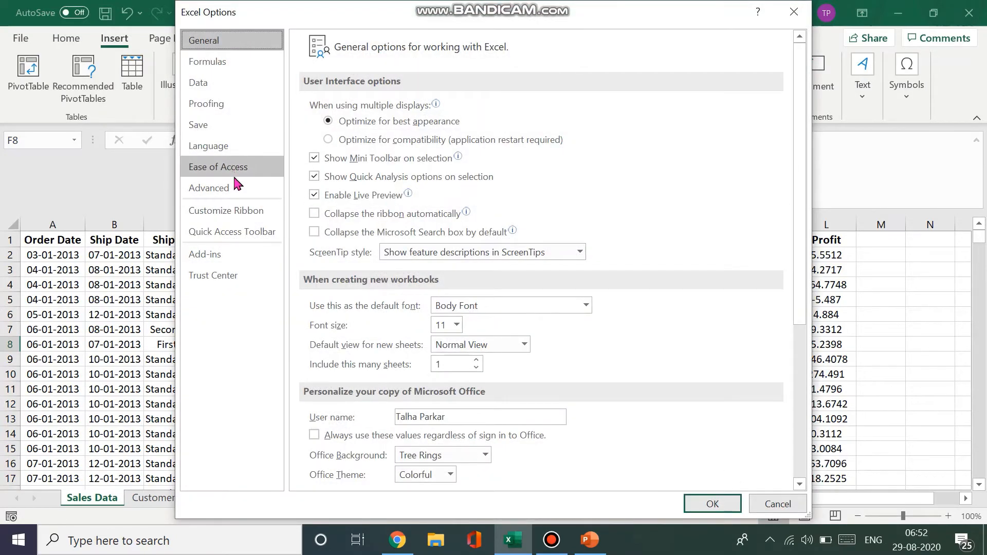
{"action": "left_click", "coordinate": [232, 255]}
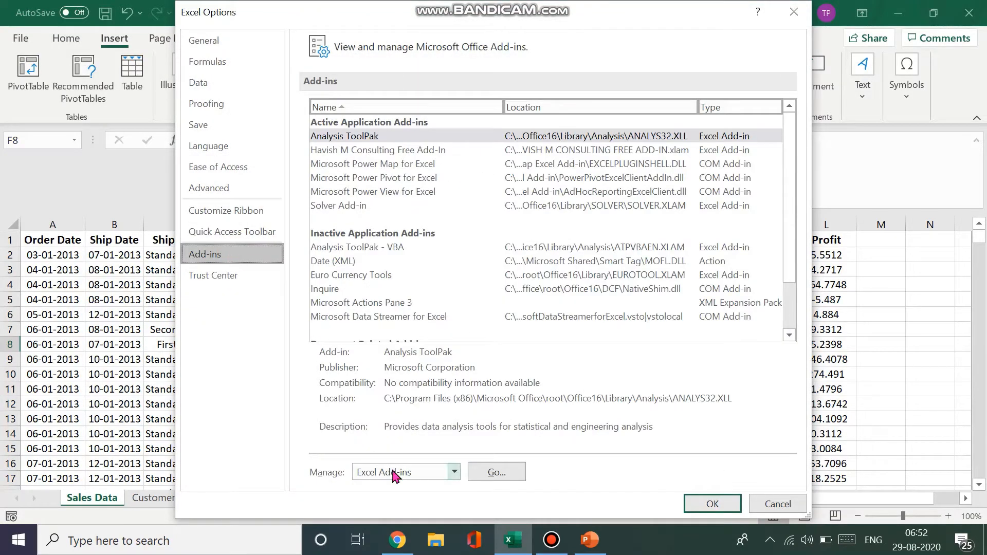
{"action": "left_click", "coordinate": [453, 472]}
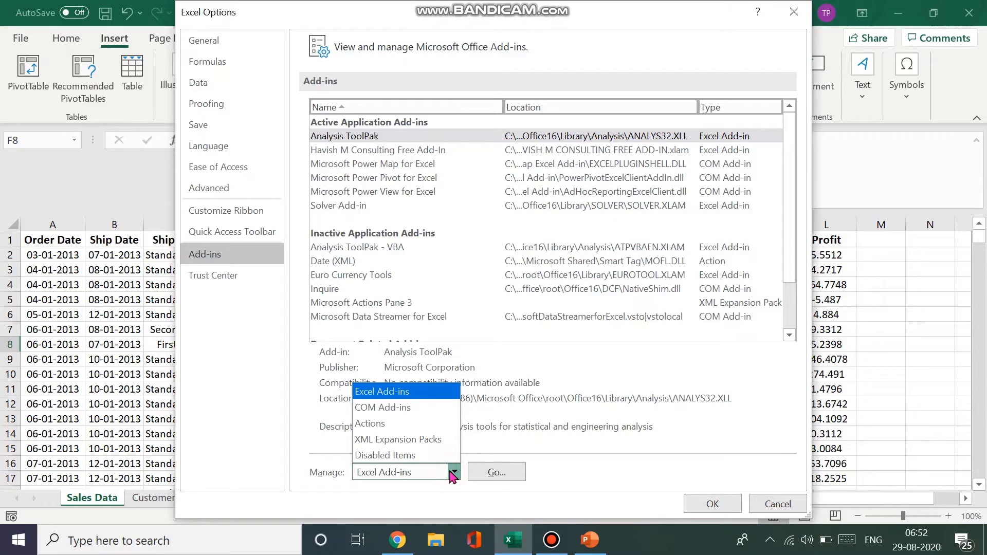
{"action": "left_click", "coordinate": [429, 408]}
{"action": "left_click", "coordinate": [492, 469]}
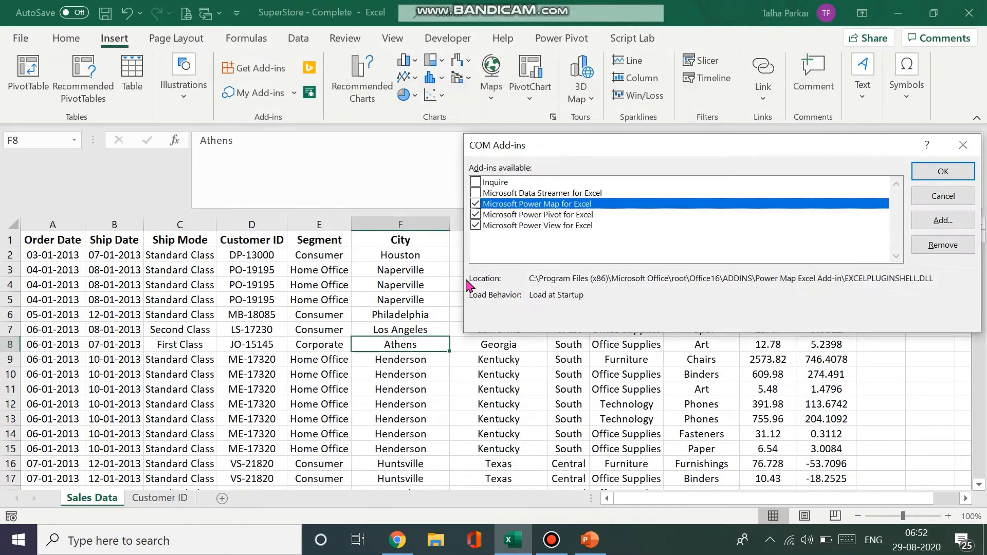
{"action": "left_click_drag", "start_coordinate": [678, 149], "coordinate": [614, 141]}
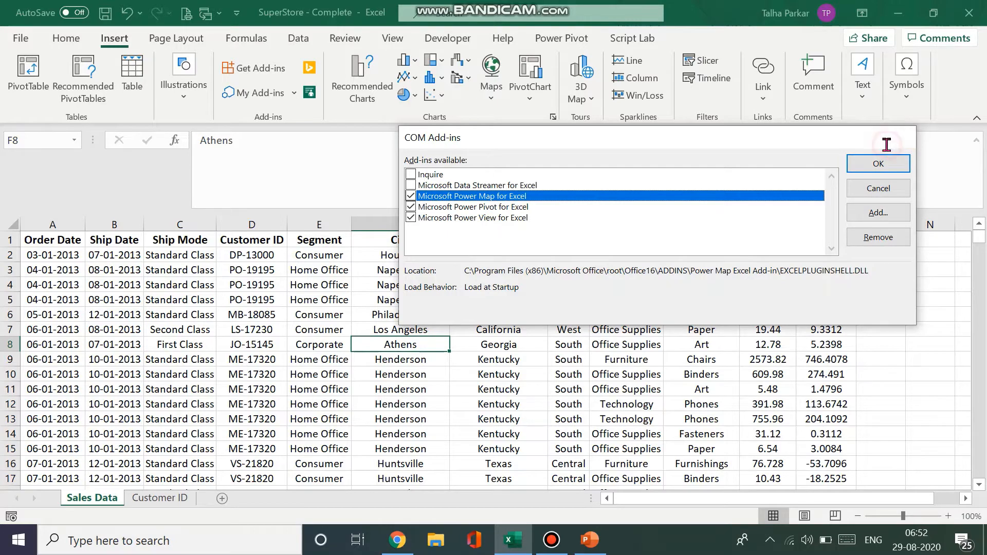
{"action": "left_click", "coordinate": [879, 162]}
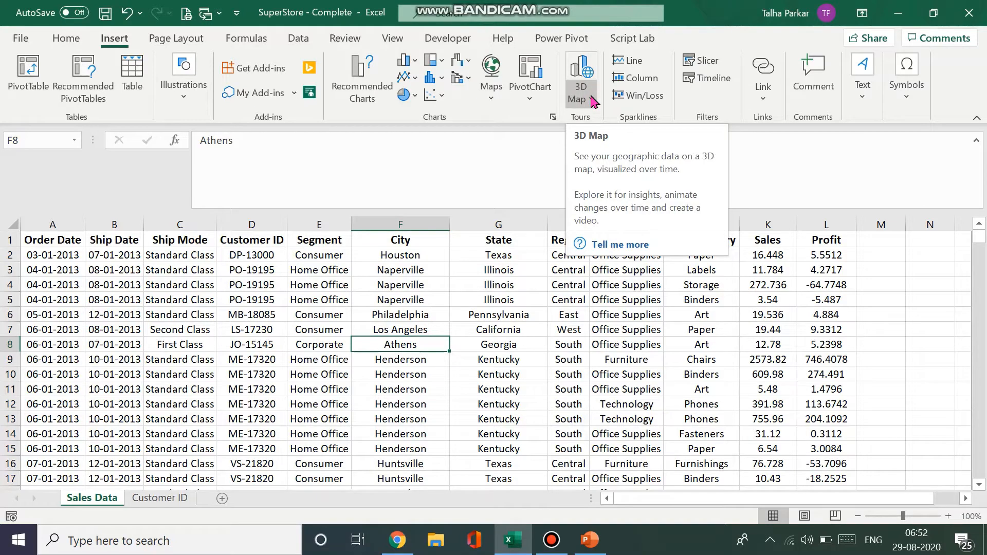
{"action": "left_click", "coordinate": [233, 281]}
{"action": "left_click", "coordinate": [73, 256]}
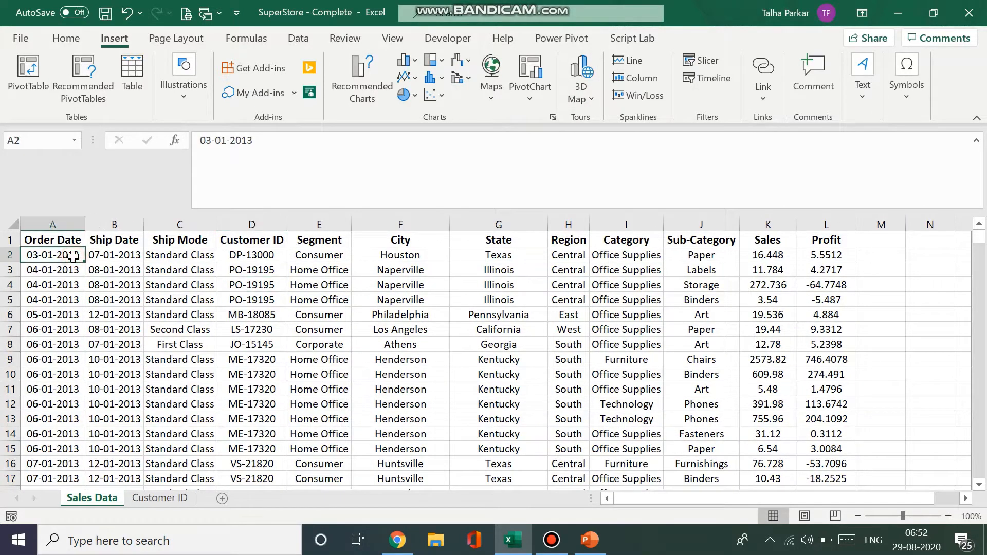
{"action": "left_click", "coordinate": [73, 243]}
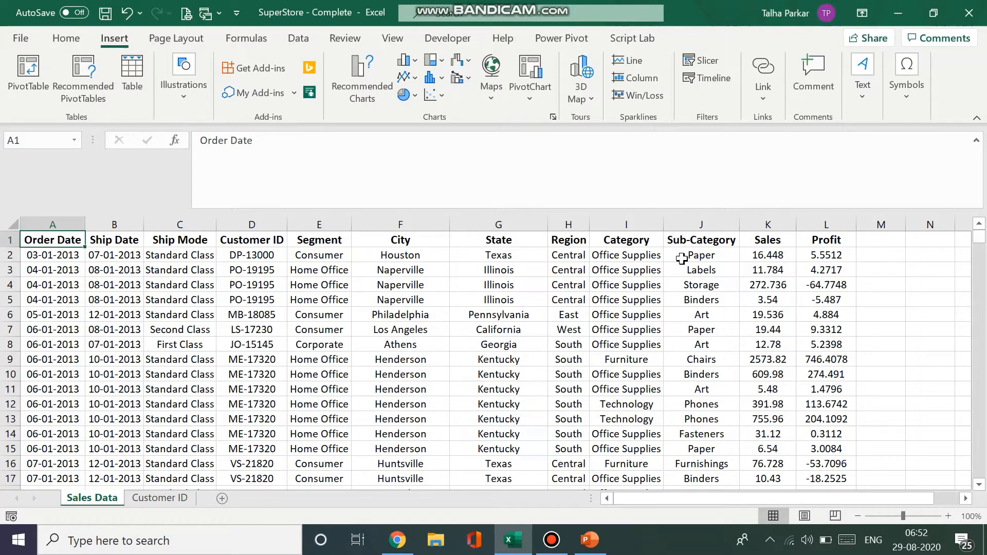
{"action": "scroll", "coordinate": [822, 267], "scroll_direction": "down", "scroll_amount": 4}
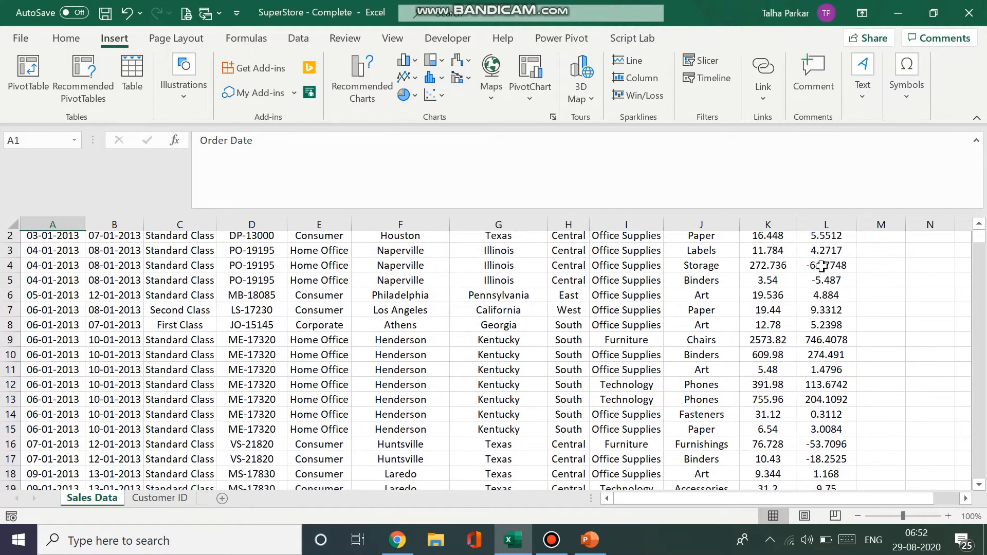
{"action": "scroll", "coordinate": [821, 266], "scroll_direction": "up", "scroll_amount": 4}
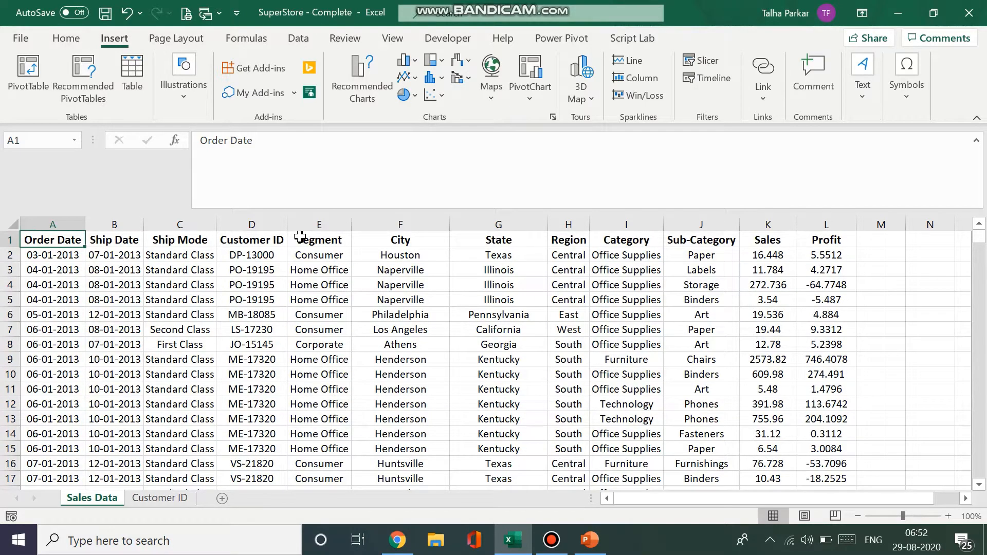
- Try converting the sales data range A1:L9995 into a table with headers, and undo the conversion
{"action": "left_click", "coordinate": [267, 241]}
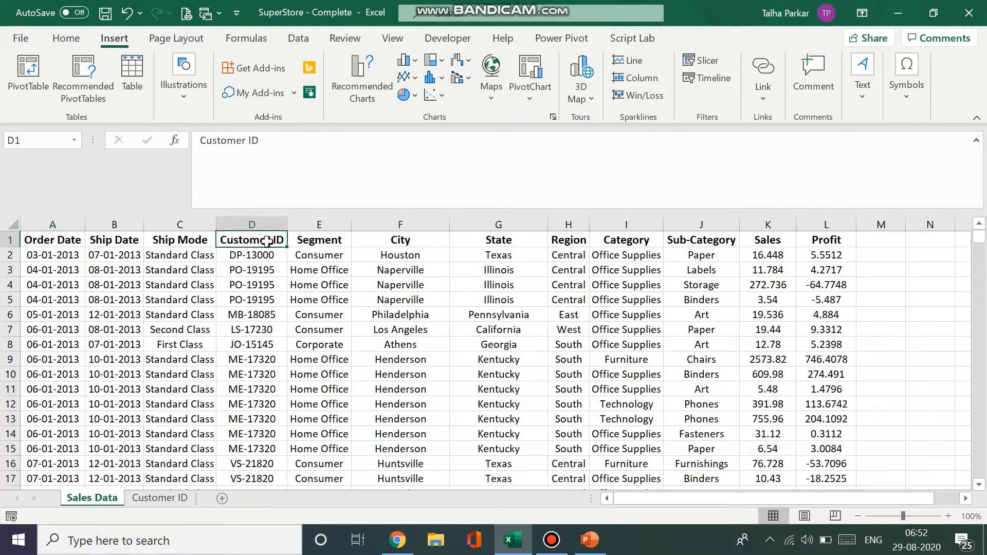
{"action": "key", "text": "ctrl+a"}
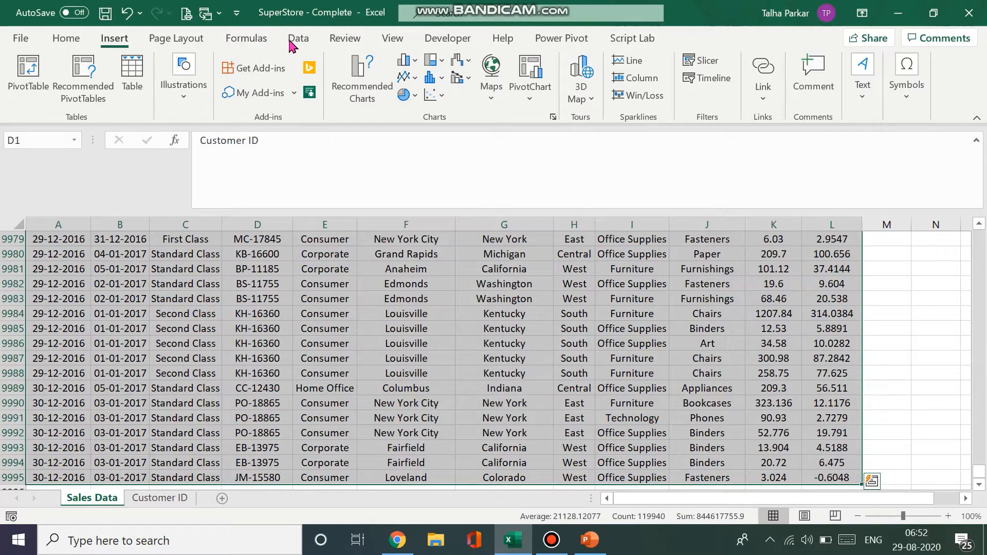
{"action": "left_click", "coordinate": [132, 77]}
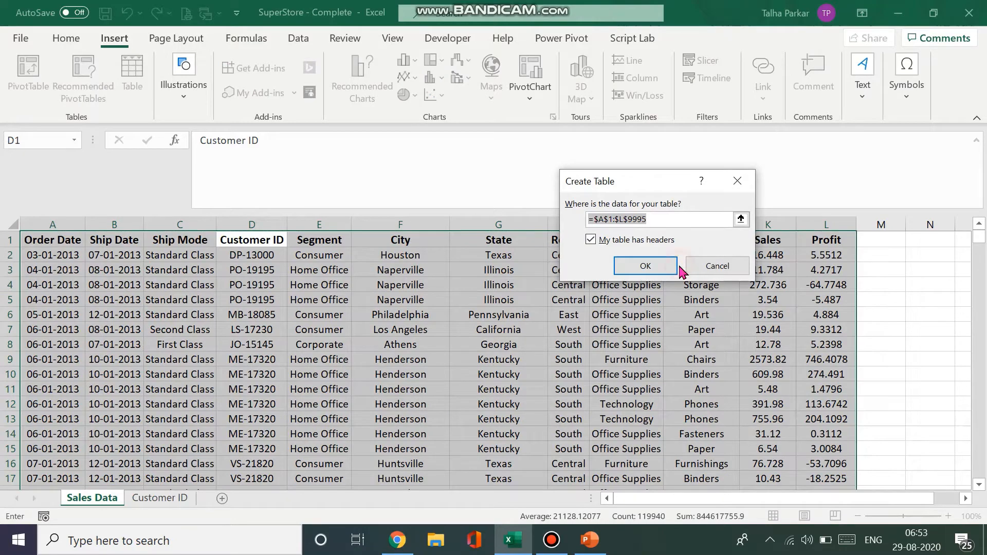
{"action": "left_click", "coordinate": [646, 267]}
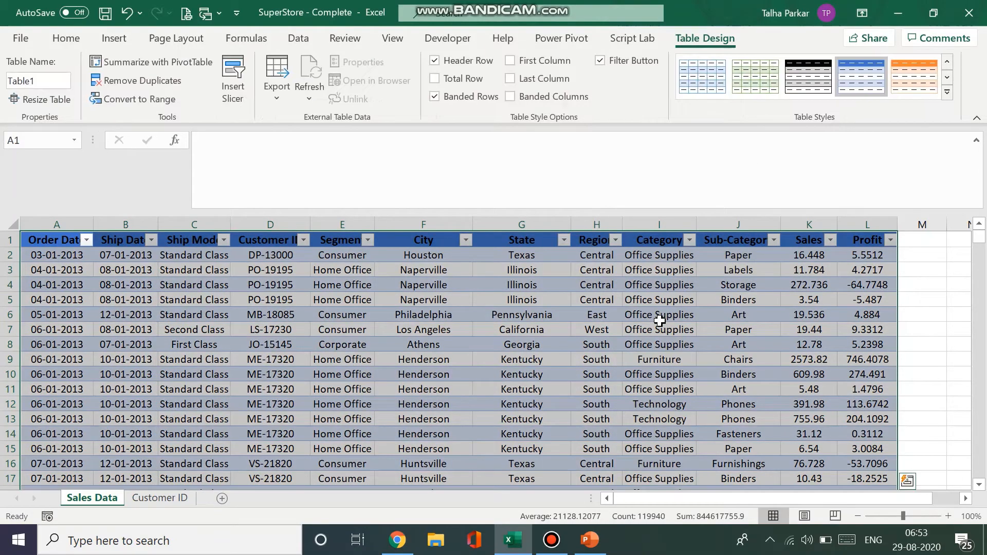
{"action": "key", "text": "ctrl+z"}
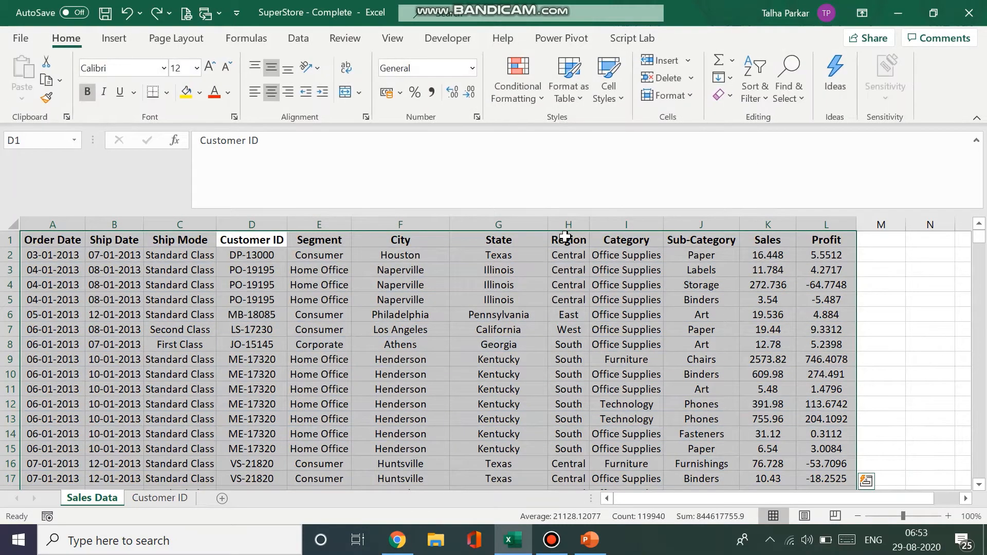
- Launch 3D Maps from the sales data and permanently delete the saved Tour 2
{"action": "left_click", "coordinate": [61, 240]}
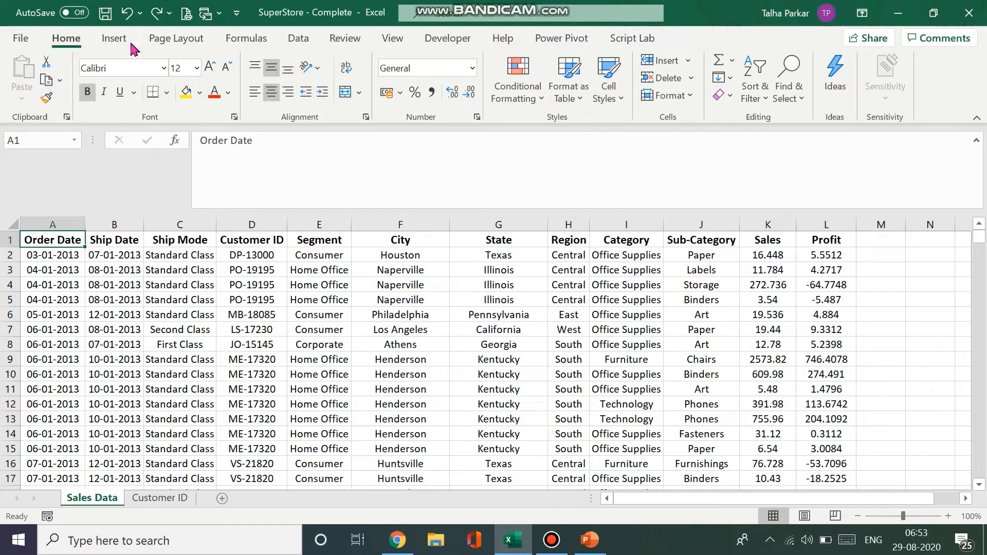
{"action": "left_click", "coordinate": [114, 39]}
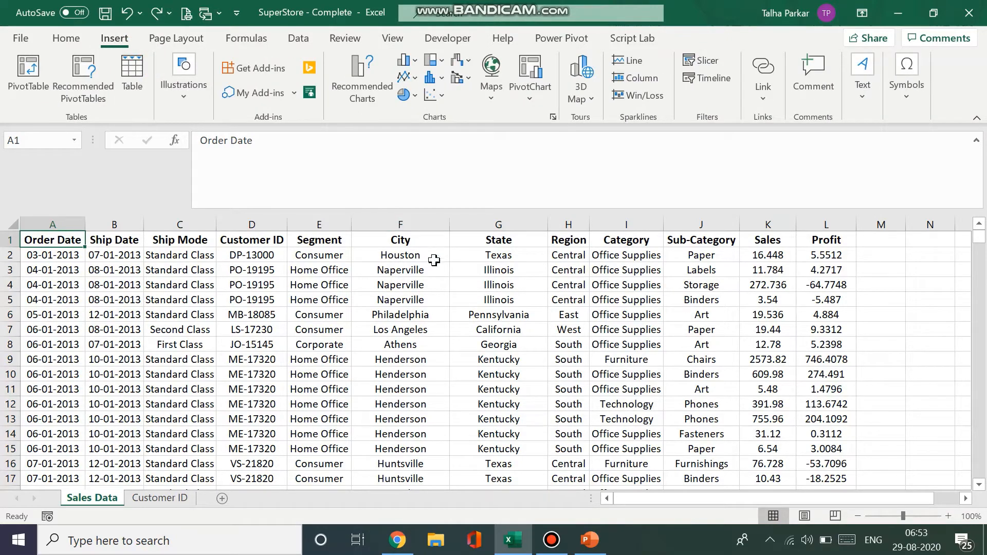
{"action": "left_click", "coordinate": [583, 105]}
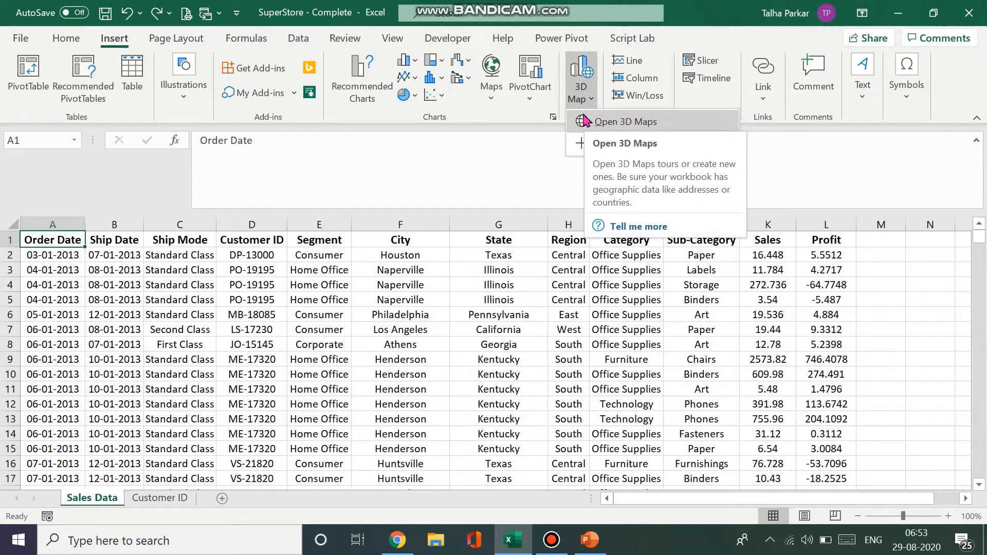
{"action": "left_click", "coordinate": [536, 155]}
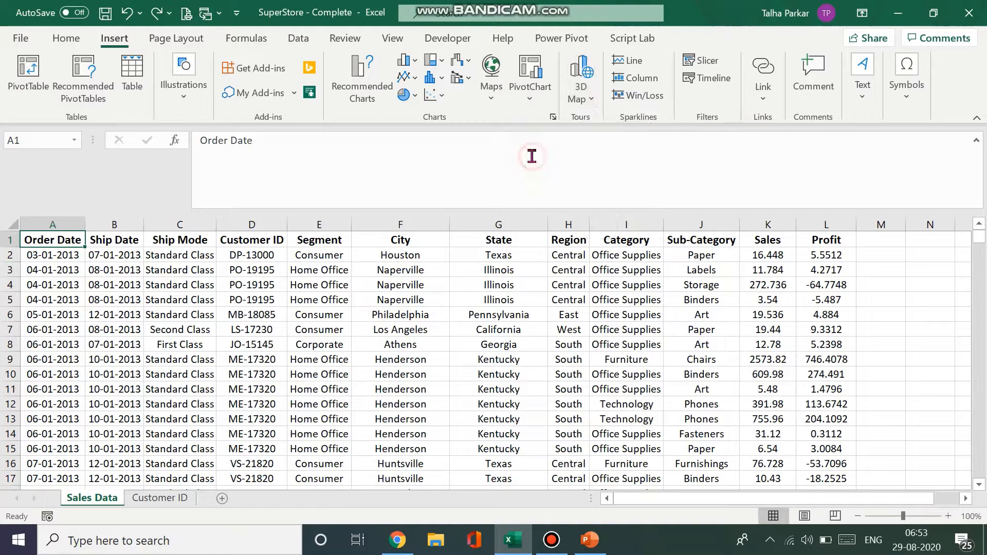
{"action": "left_click", "coordinate": [580, 66]}
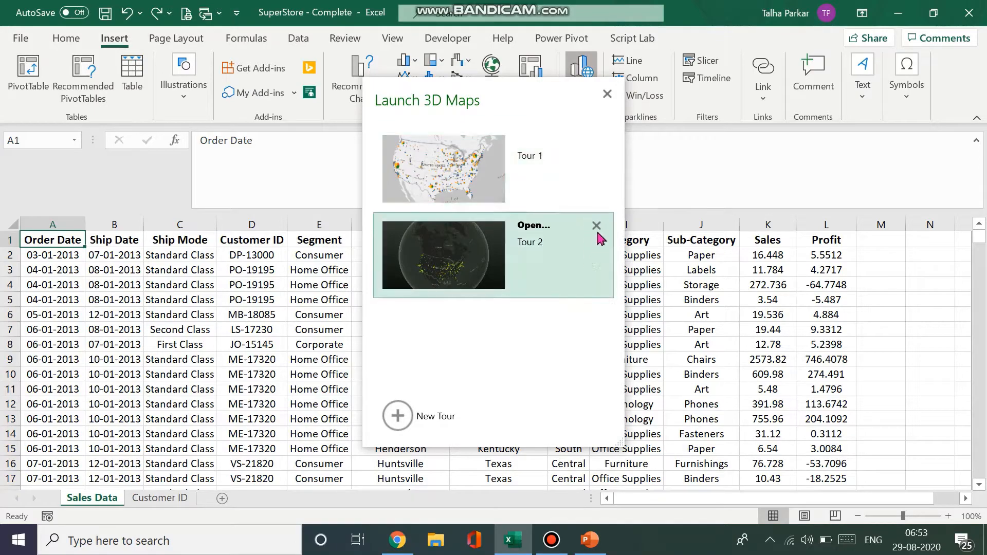
{"action": "left_click", "coordinate": [596, 227]}
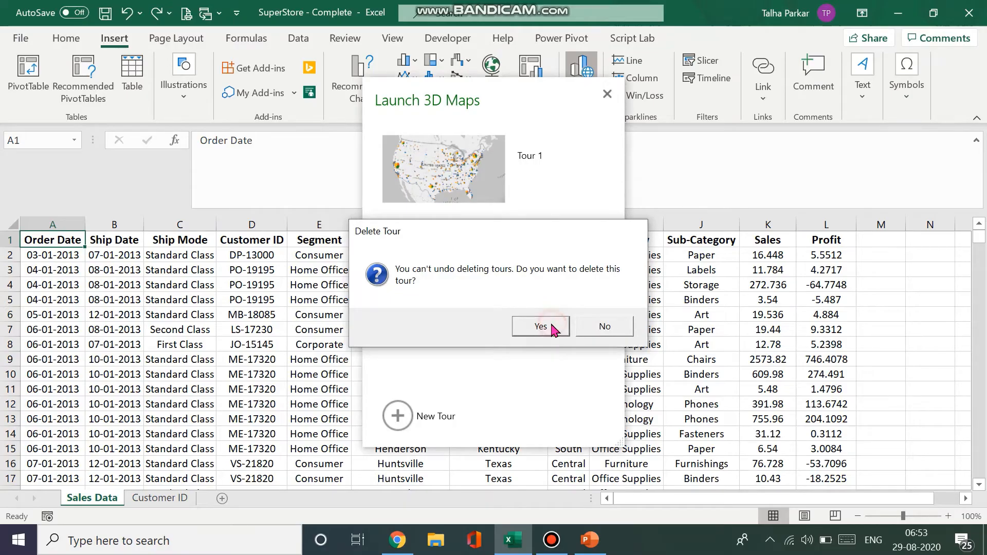
{"action": "left_click", "coordinate": [541, 327]}
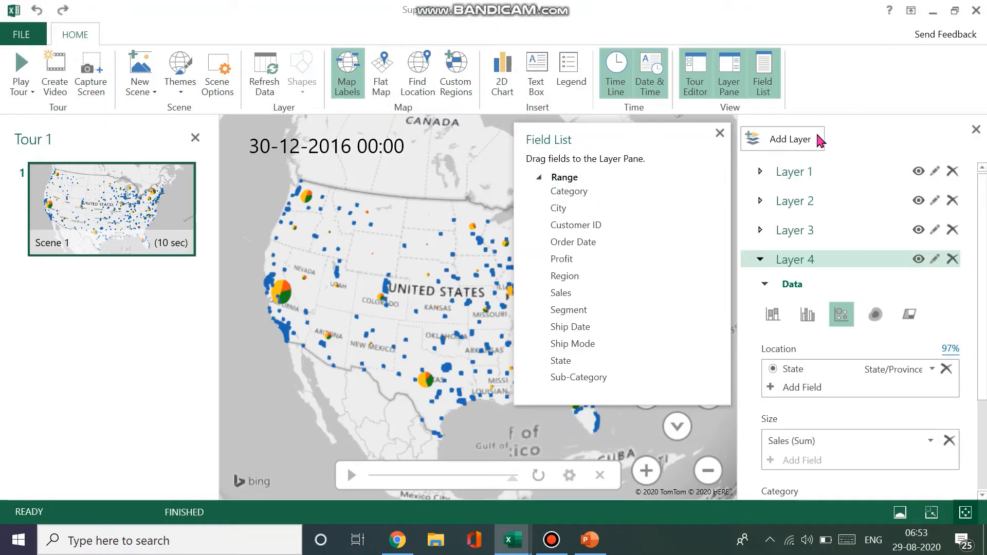
- Close the field list and the Tour 1 map window to return to the workbook
{"action": "left_click", "coordinate": [720, 134]}
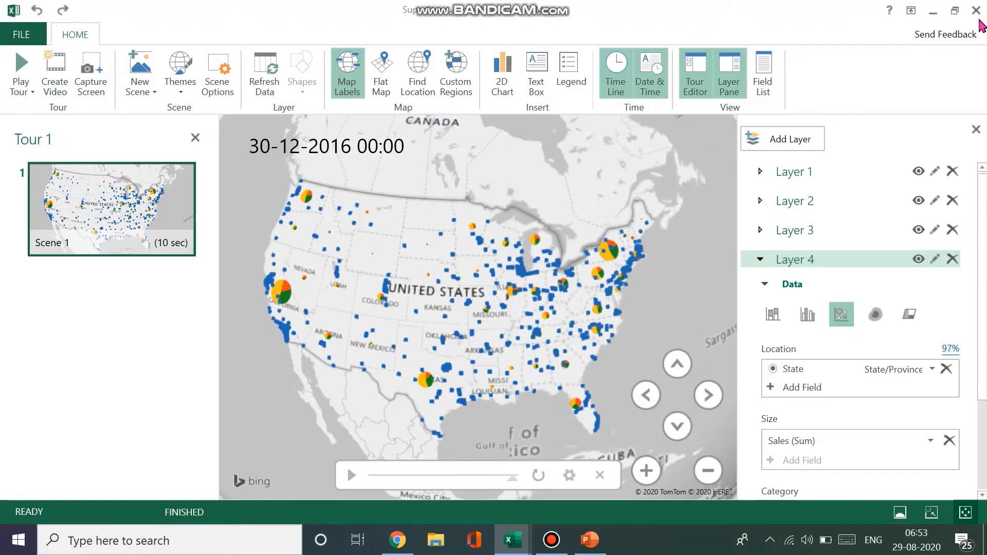
{"action": "left_click", "coordinate": [976, 11]}
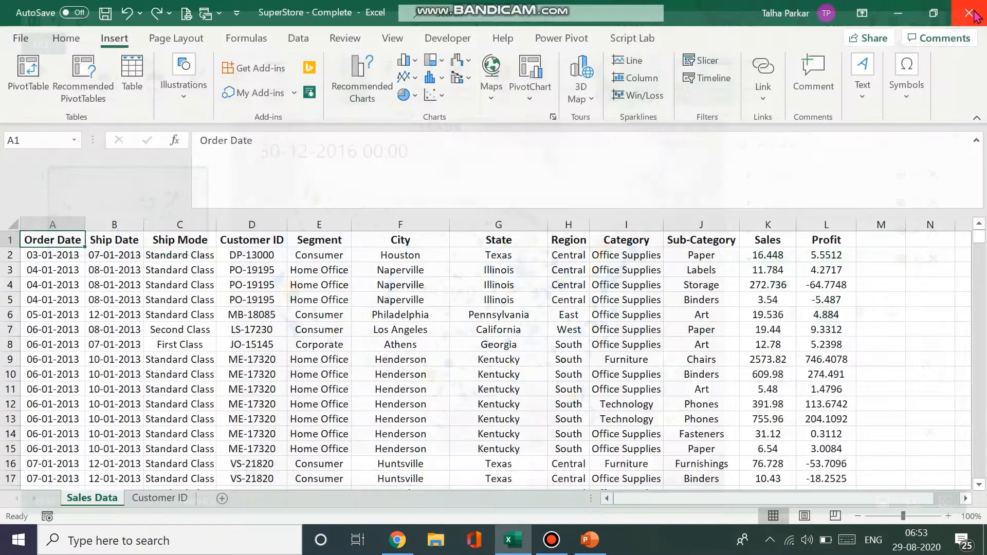
- Launch 3D Maps, permanently delete the saved Tour 1, and start a new tour from the sales data
{"action": "left_click", "coordinate": [580, 67]}
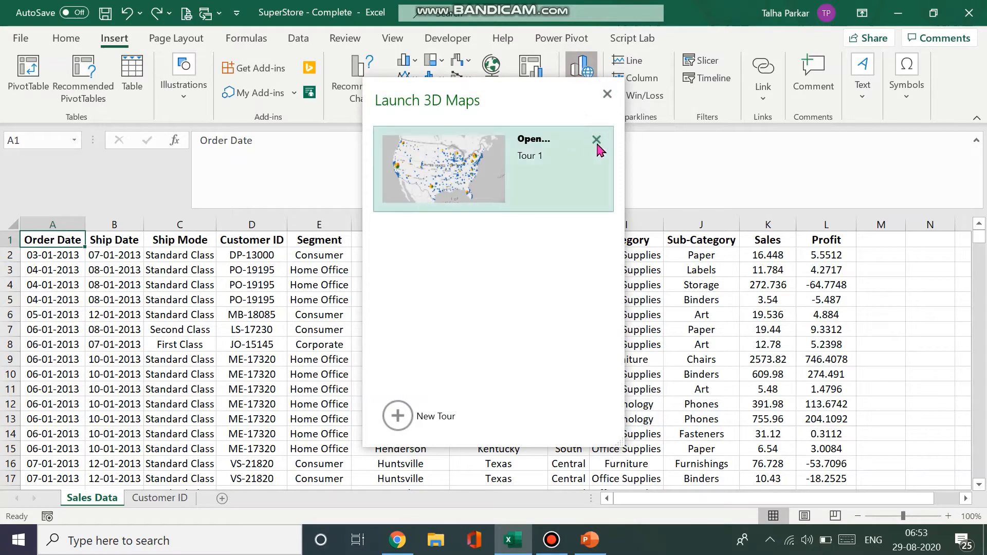
{"action": "left_click", "coordinate": [596, 139]}
{"action": "left_click", "coordinate": [544, 327]}
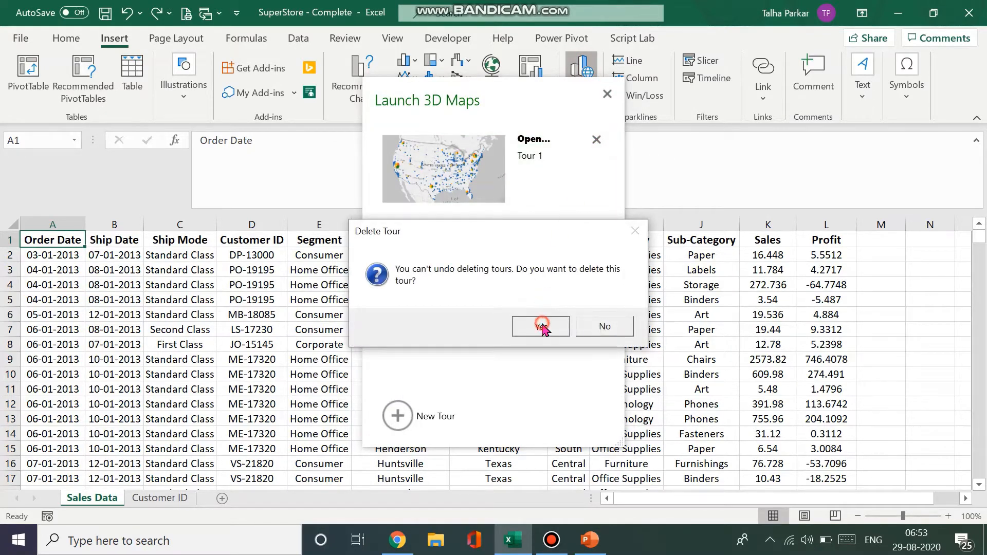
{"action": "left_click", "coordinate": [403, 417]}
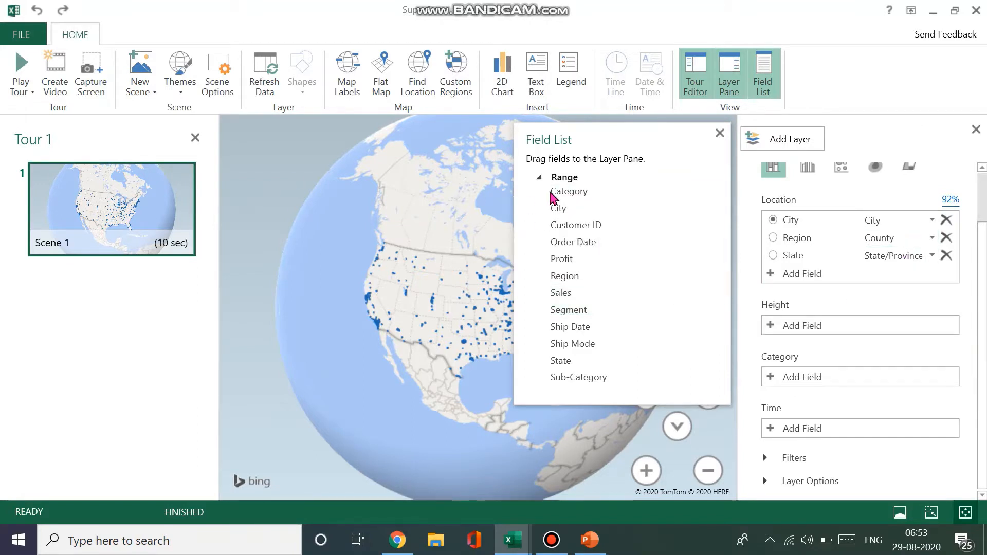
- Close the field list, show it once more, and leave it closed
{"action": "left_click", "coordinate": [720, 135]}
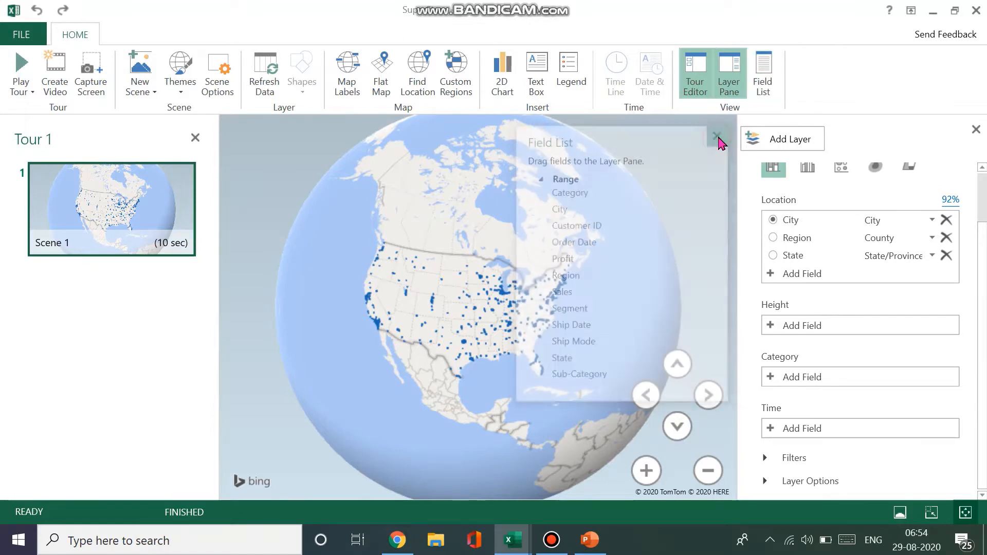
{"action": "left_click", "coordinate": [769, 94]}
{"action": "left_click", "coordinate": [718, 136]}
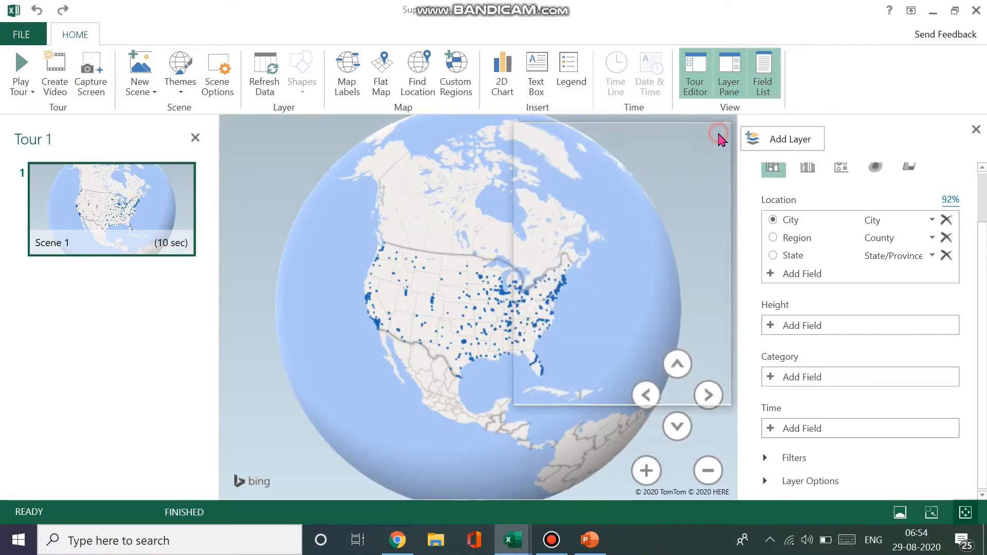
- Hide the layer pane and the tour editor in turn, and bring each of them back
{"action": "left_click", "coordinate": [738, 88]}
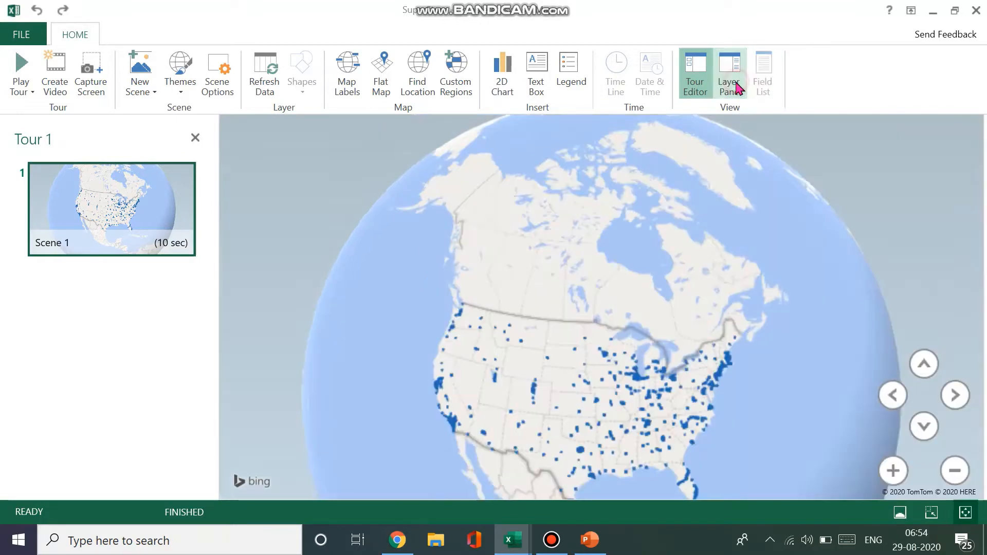
{"action": "left_click", "coordinate": [738, 87]}
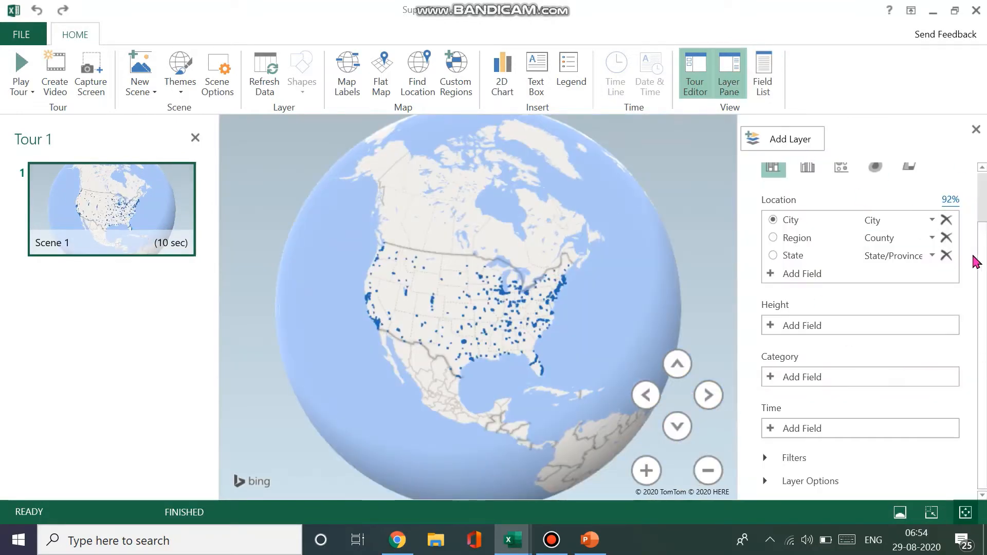
{"action": "scroll", "coordinate": [977, 241], "scroll_direction": "up", "scroll_amount": 3}
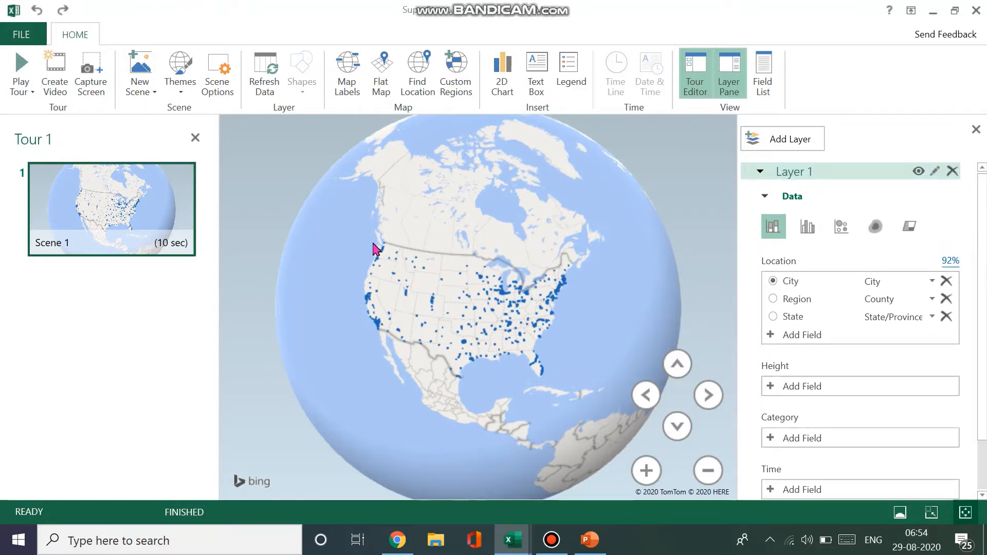
{"action": "left_click", "coordinate": [694, 92]}
{"action": "left_click", "coordinate": [694, 94]}
{"action": "left_click", "coordinate": [694, 94]}
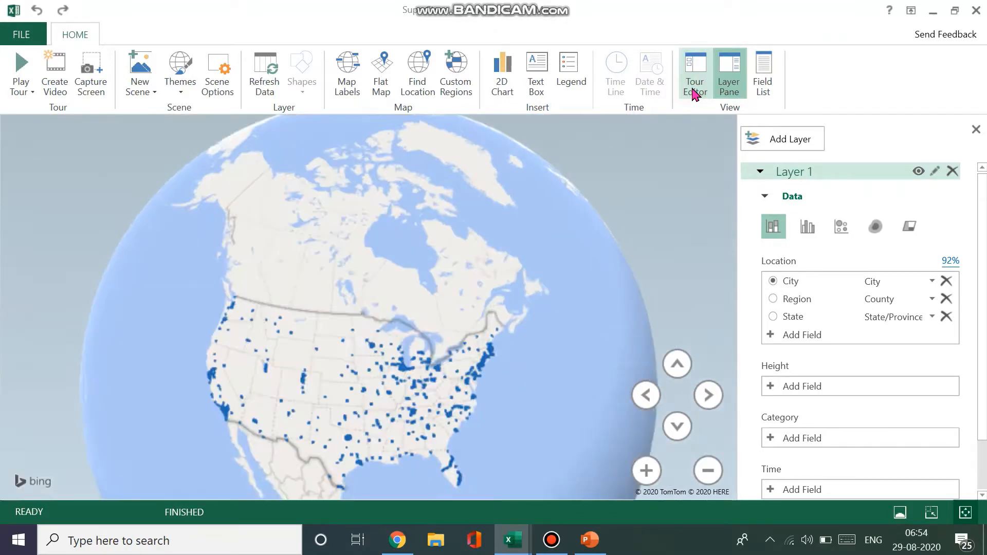
{"action": "left_click", "coordinate": [694, 94]}
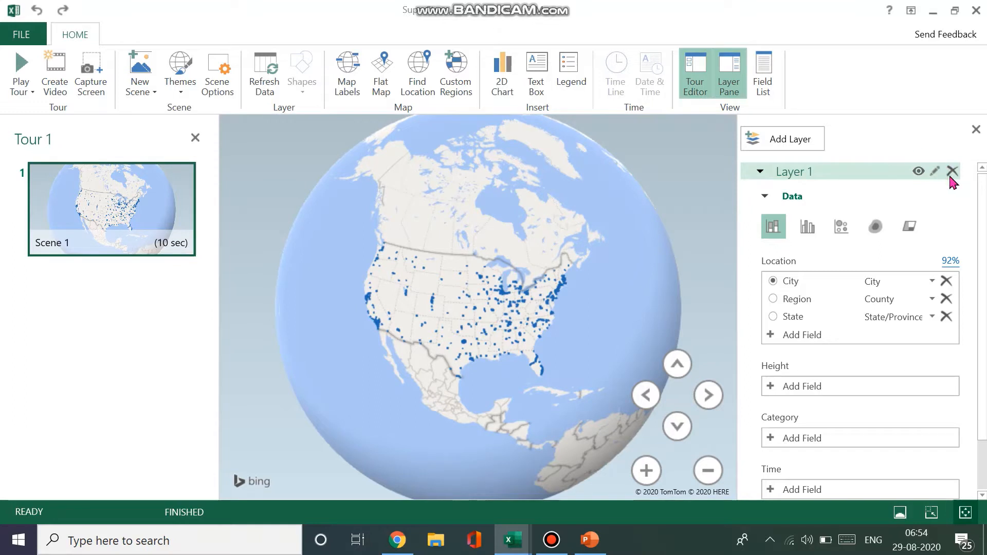
- Collapse the Data section and Layer 1 in the layer settings, and expand both again
{"action": "left_click", "coordinate": [771, 198]}
{"action": "left_click", "coordinate": [758, 174]}
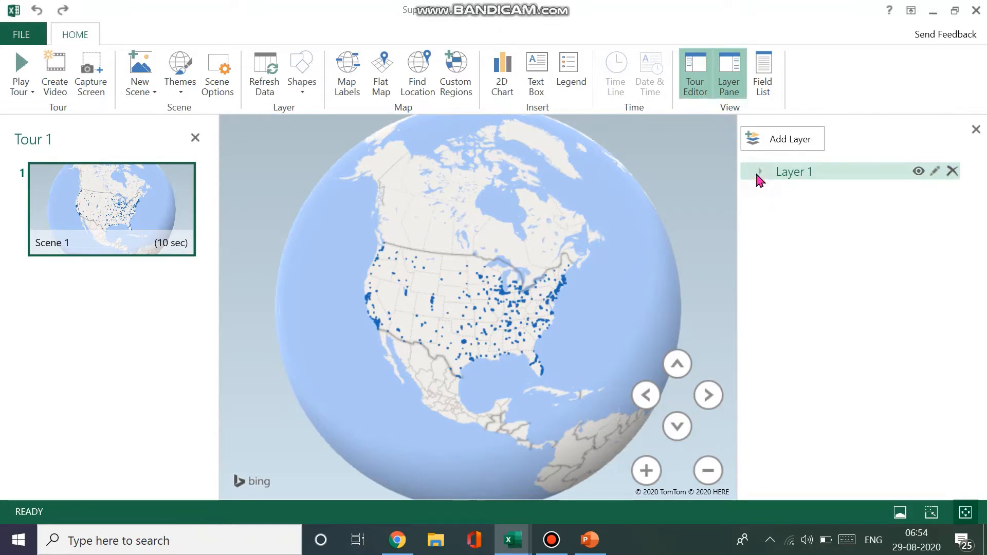
{"action": "left_click", "coordinate": [758, 174]}
{"action": "left_click", "coordinate": [764, 197]}
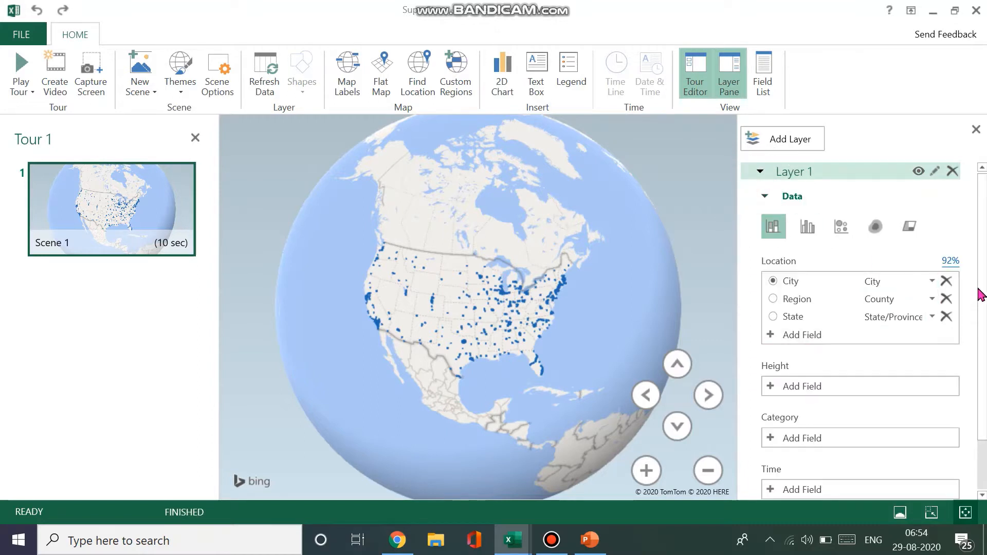
- Remove the State and Region fields from Layer 1's location, keeping only City
{"action": "scroll", "coordinate": [959, 305], "scroll_direction": "down", "scroll_amount": 1}
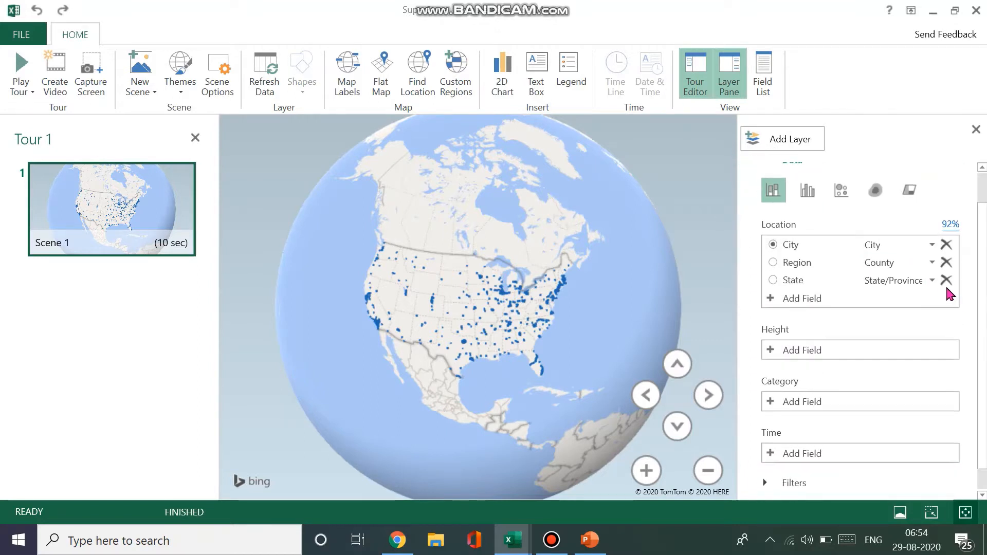
{"action": "left_click", "coordinate": [946, 280]}
{"action": "left_click", "coordinate": [946, 263]}
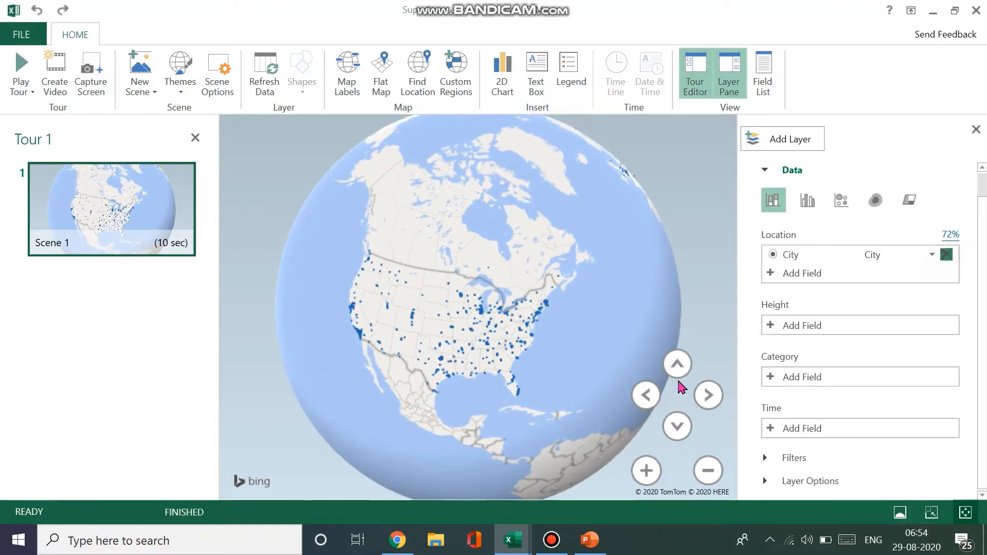
- Switch to the SuperStore workbook and delete the 3D Maps Tours note from the Sales Data sheet
{"action": "mouse_move", "coordinate": [515, 541]}
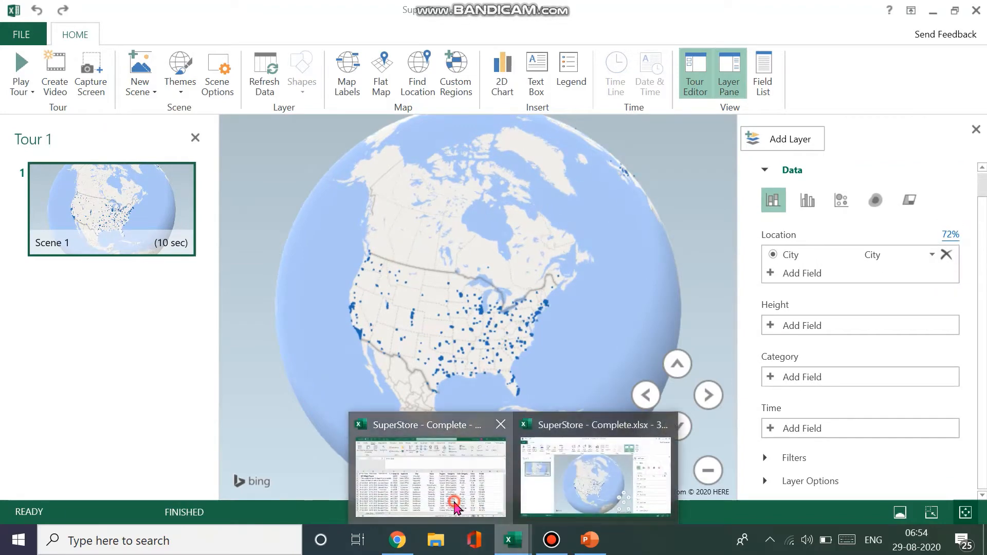
{"action": "left_click", "coordinate": [454, 506]}
{"action": "left_click", "coordinate": [399, 389]}
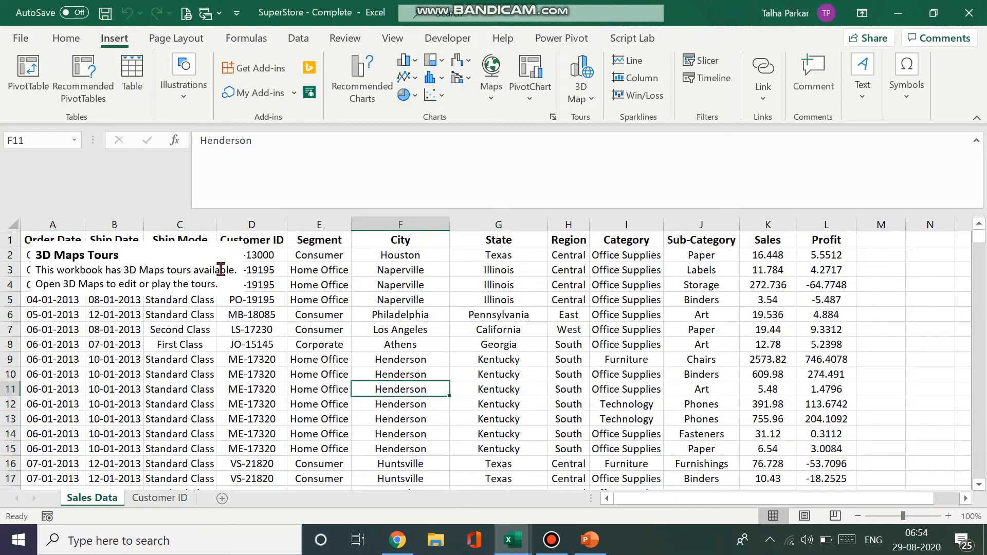
{"action": "left_click", "coordinate": [197, 251]}
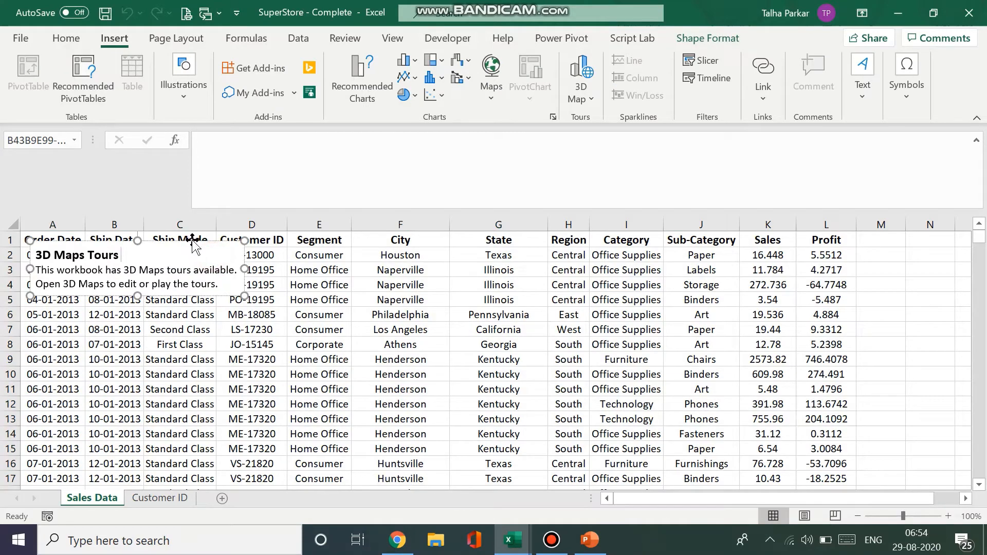
- Convert the whole sales data range A1:L9995 into a table with headers
{"action": "left_click", "coordinate": [413, 252]}
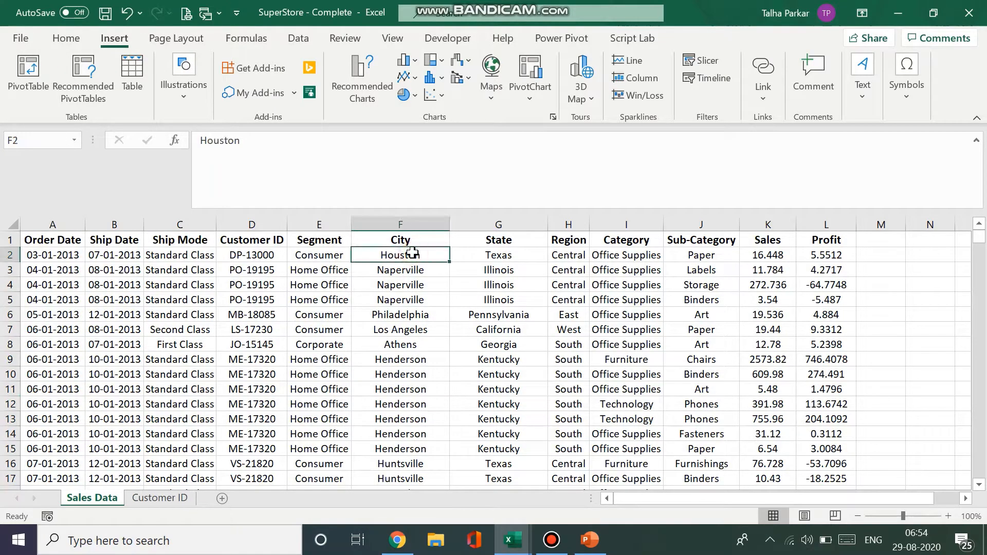
{"action": "key", "text": "ctrl+a"}
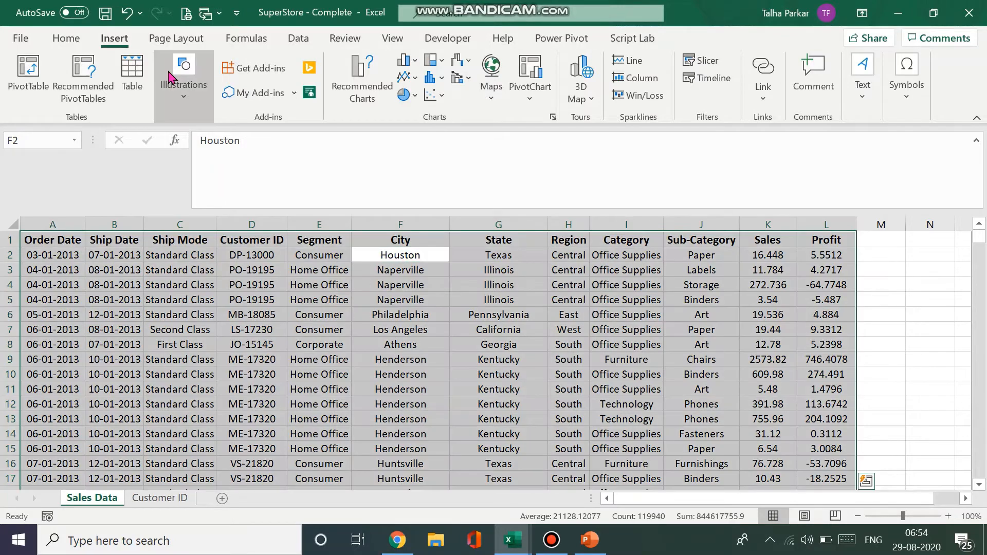
{"action": "left_click", "coordinate": [132, 72]}
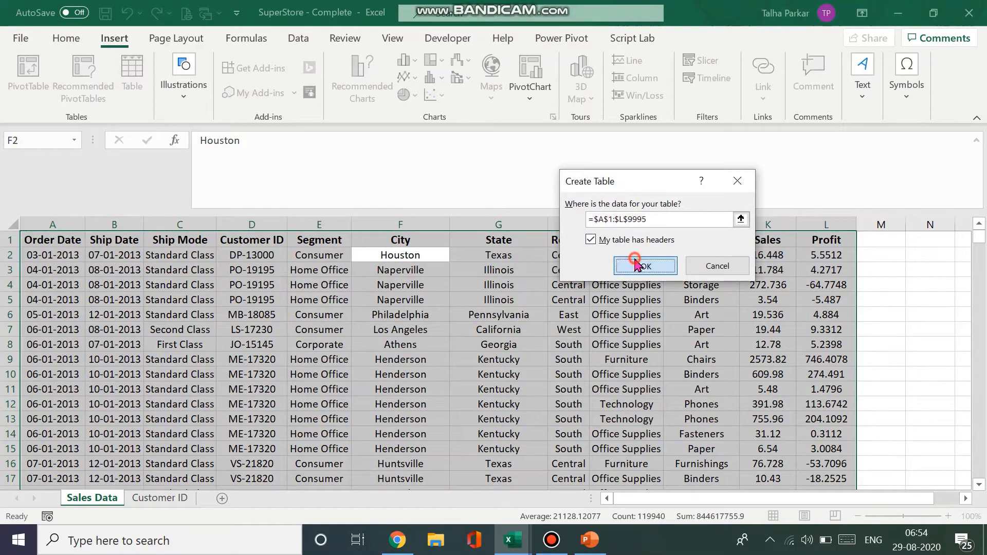
{"action": "left_click", "coordinate": [644, 265]}
- Examine the distinct values in the City, State and Region filter lists without applying any filter
{"action": "left_click", "coordinate": [465, 241]}
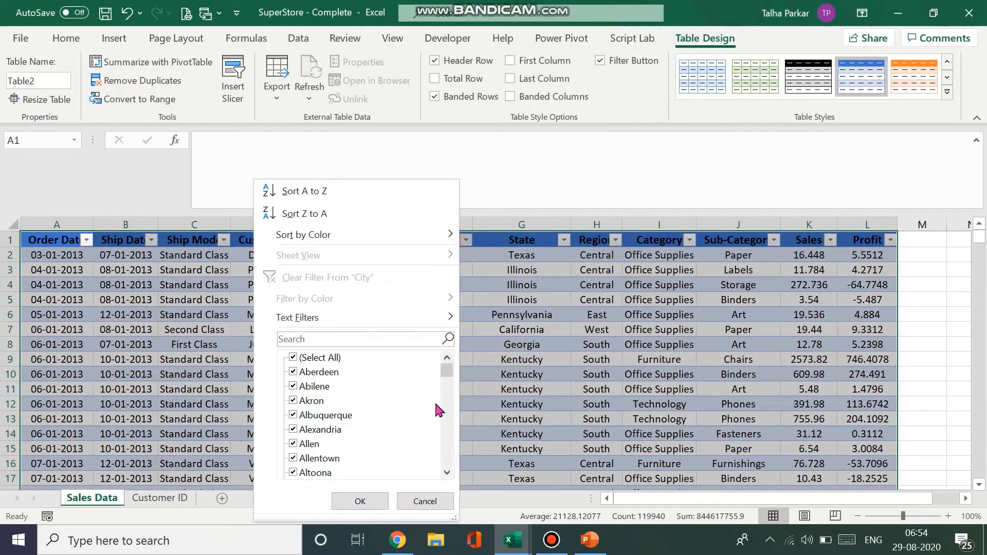
{"action": "left_click_drag", "start_coordinate": [445, 368], "coordinate": [441, 479]}
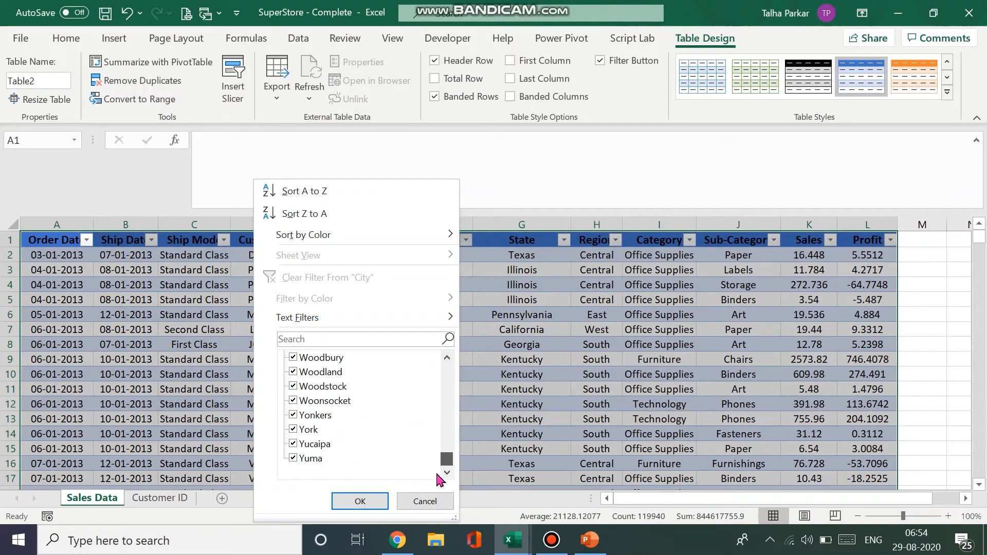
{"action": "left_click", "coordinate": [428, 500]}
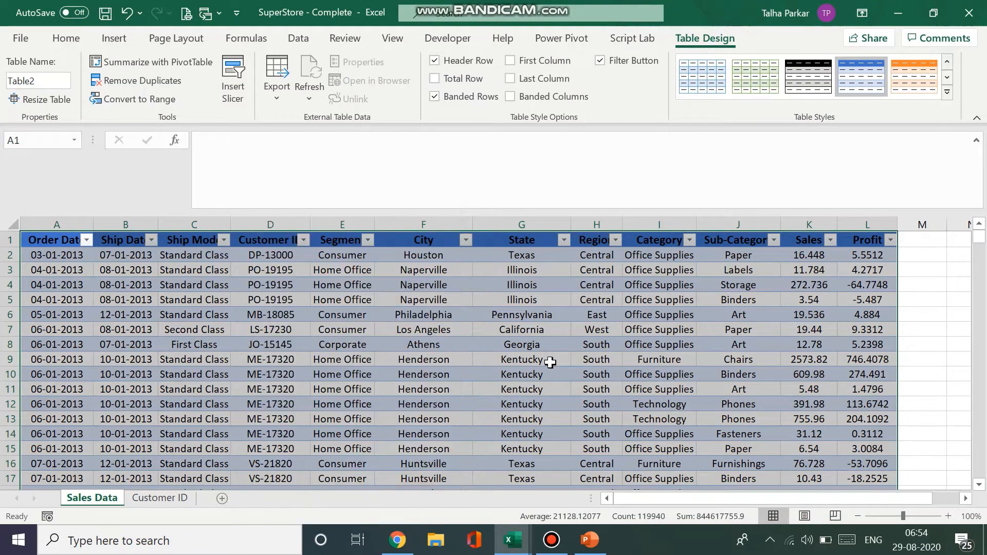
{"action": "left_click", "coordinate": [563, 242]}
{"action": "left_click", "coordinate": [563, 240]}
{"action": "left_click", "coordinate": [615, 241]}
{"action": "left_click", "coordinate": [660, 312]}
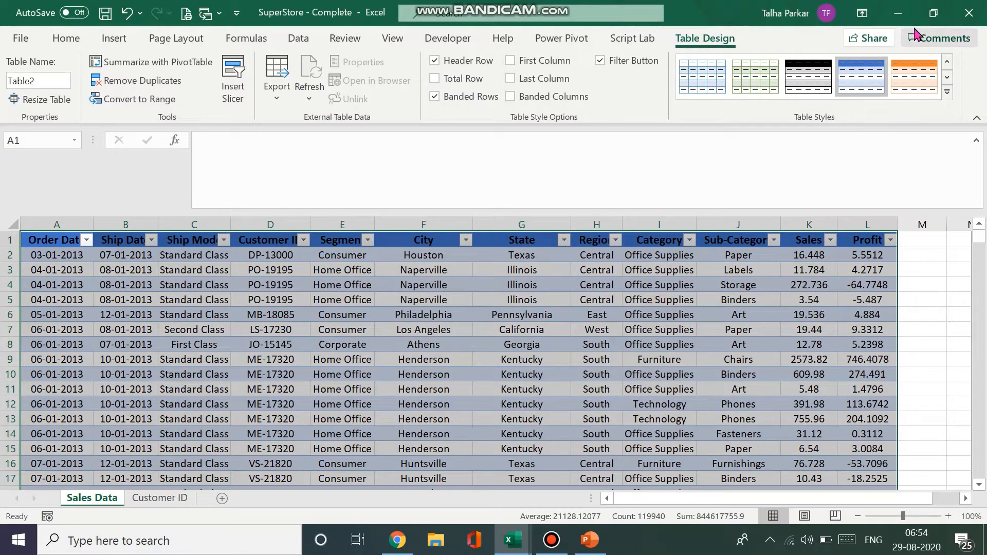
- Return to the 3D Maps window and view the geographic types available for the City location field
{"action": "left_click", "coordinate": [885, 15]}
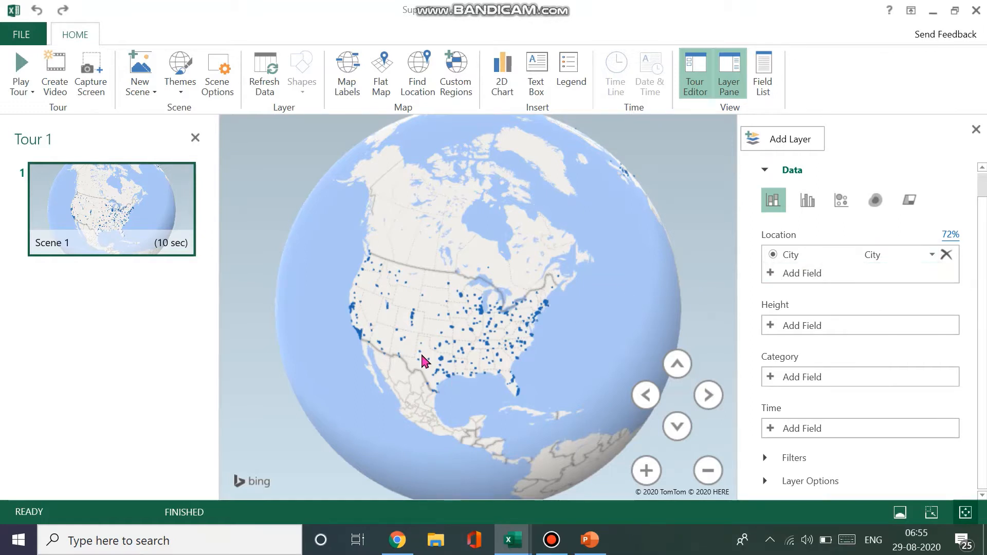
{"action": "left_click", "coordinate": [932, 257]}
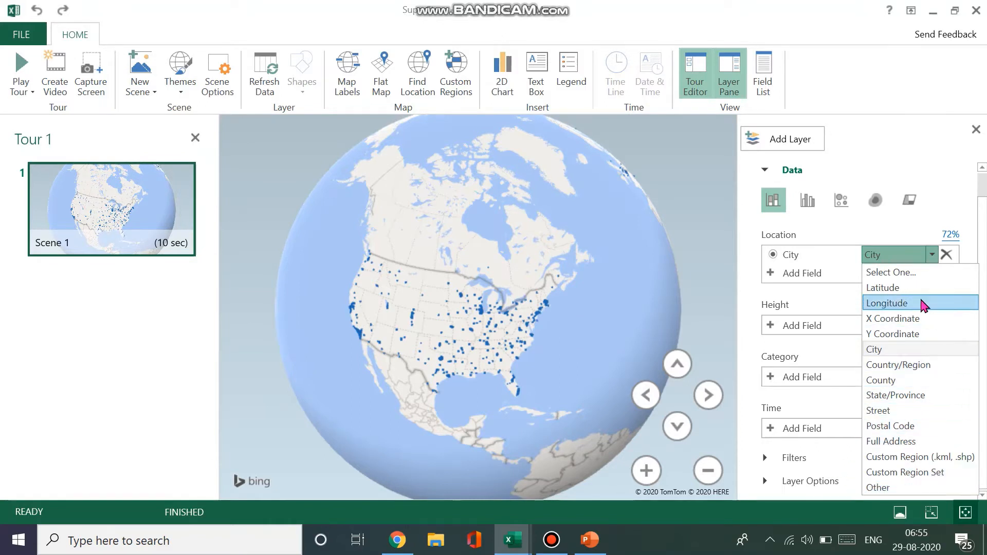
{"action": "left_click", "coordinate": [818, 242]}
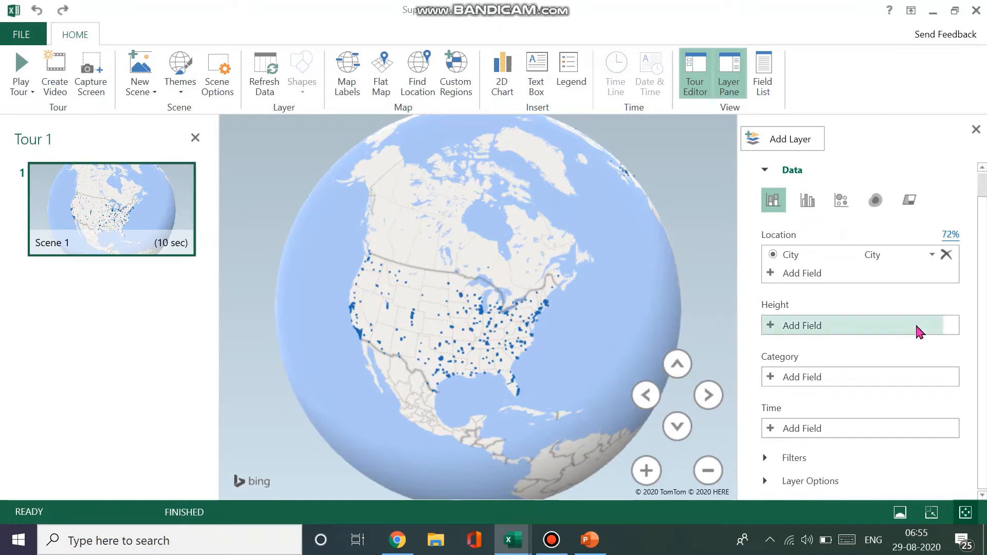
- Try Sales as the Height field of Layer 1 with the map legend deleted, and remove the field again
{"action": "left_click", "coordinate": [847, 336]}
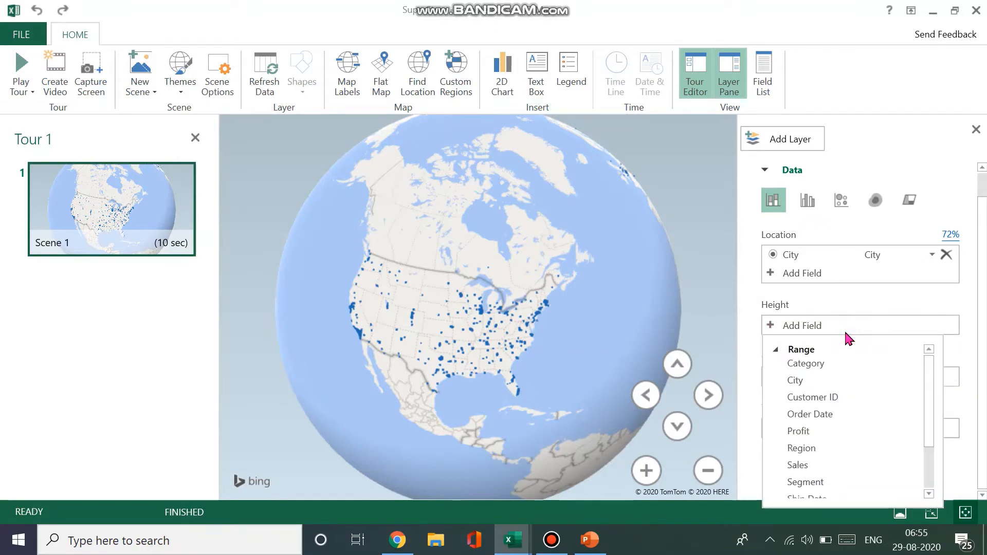
{"action": "left_click_drag", "start_coordinate": [932, 375], "coordinate": [932, 412]}
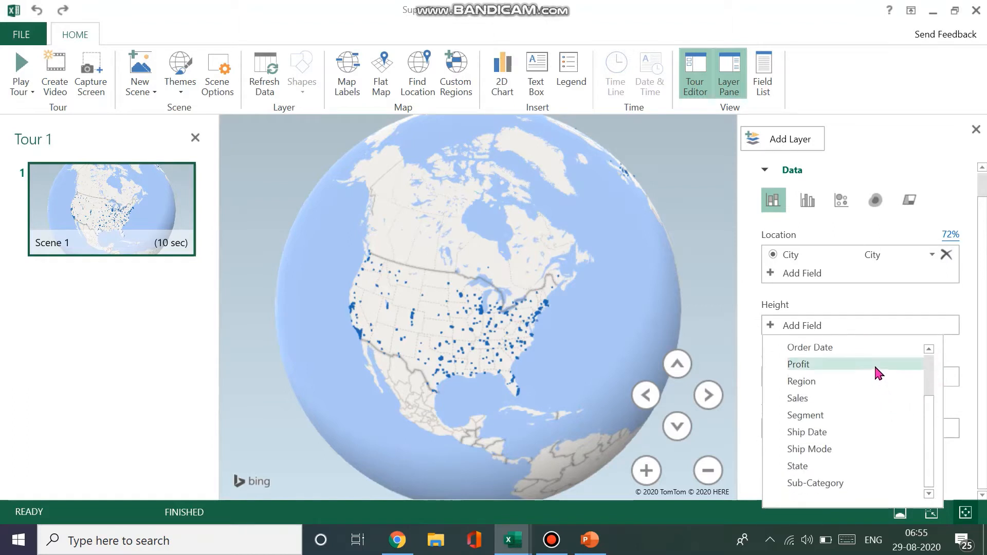
{"action": "left_click", "coordinate": [869, 399]}
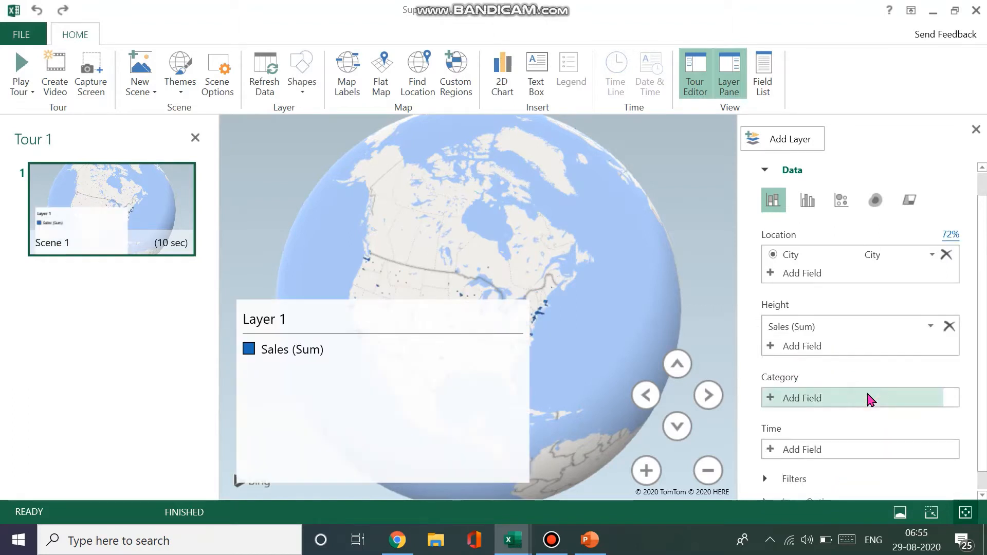
{"action": "left_click", "coordinate": [397, 368]}
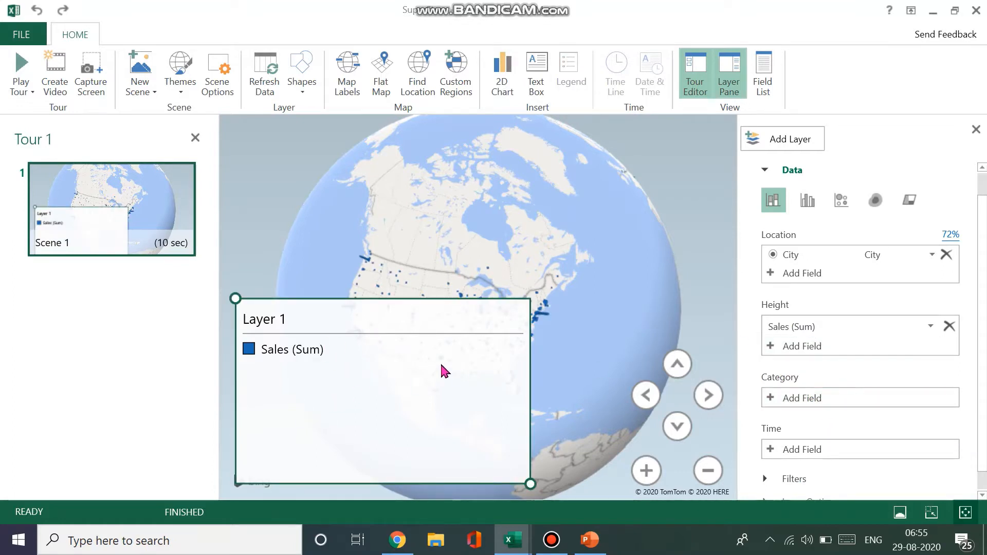
{"action": "key", "text": "Delete"}
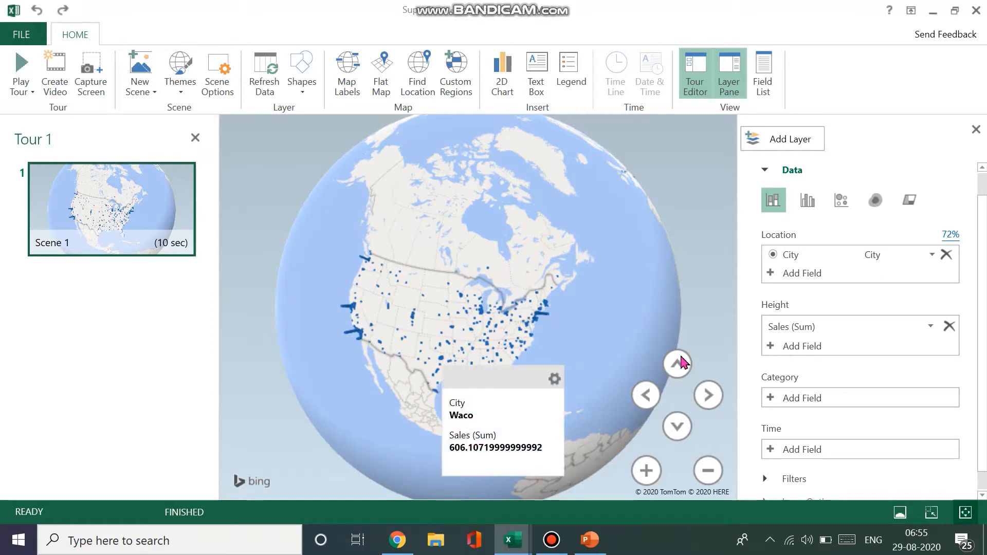
{"action": "left_click", "coordinate": [949, 326]}
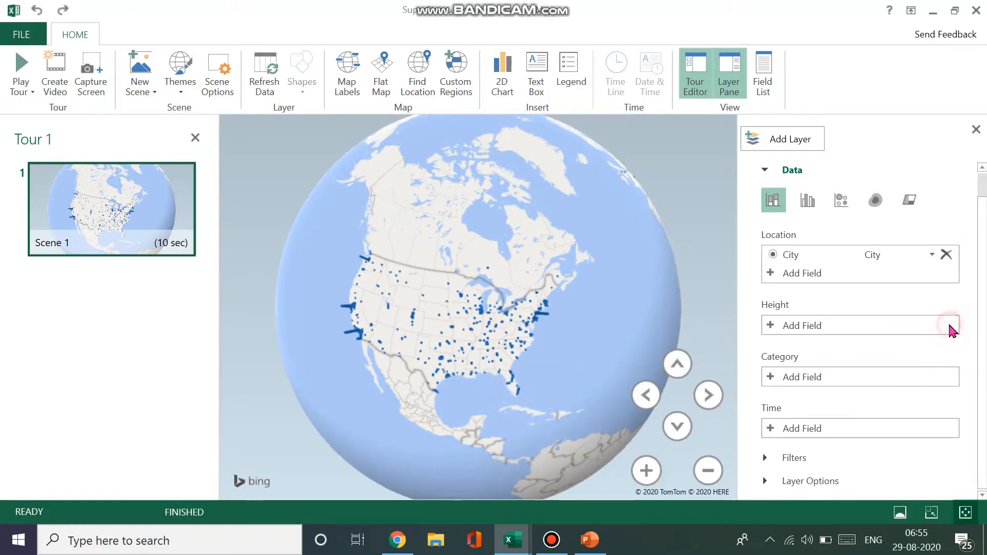
- Add Sales as the Height field of Layer 1
{"action": "left_click", "coordinate": [771, 327]}
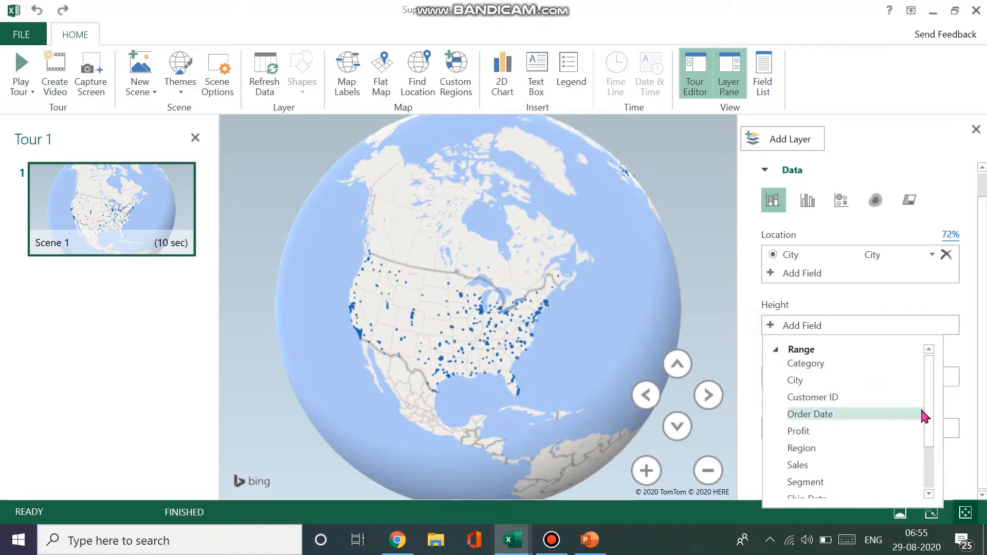
{"action": "left_click_drag", "start_coordinate": [932, 406], "coordinate": [929, 463]}
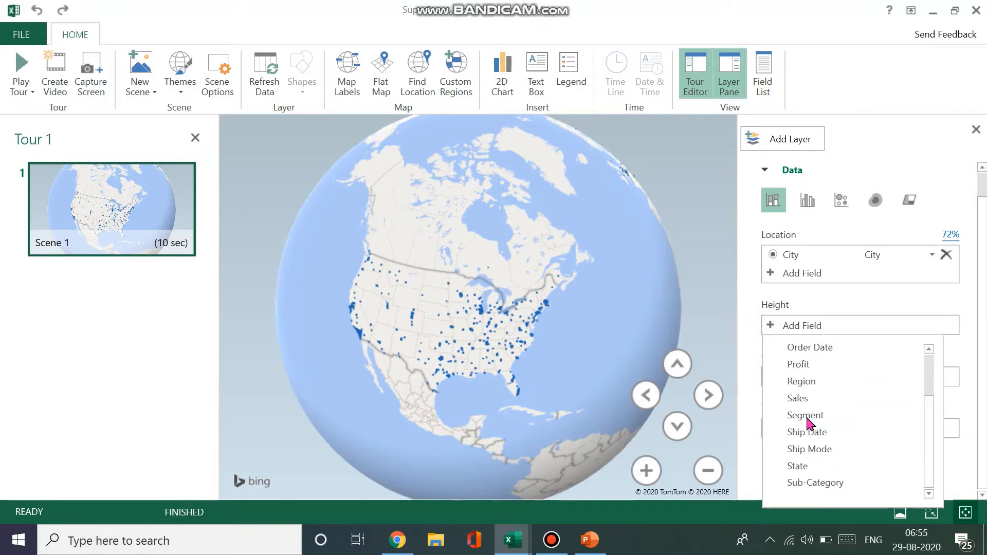
{"action": "left_click", "coordinate": [805, 398]}
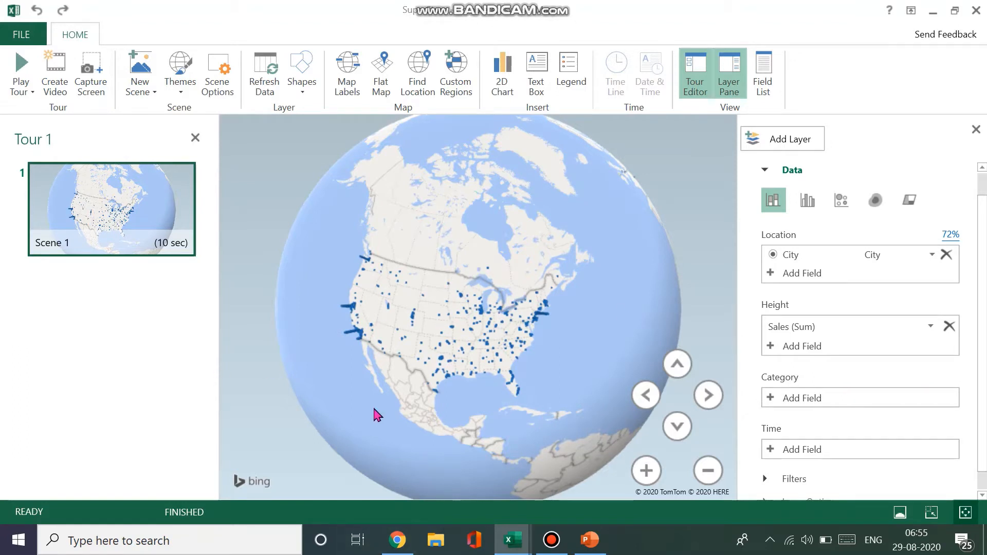
- Try a white title fill on a newly added map legend, discard the edit and delete the legend
{"action": "left_click", "coordinate": [581, 90]}
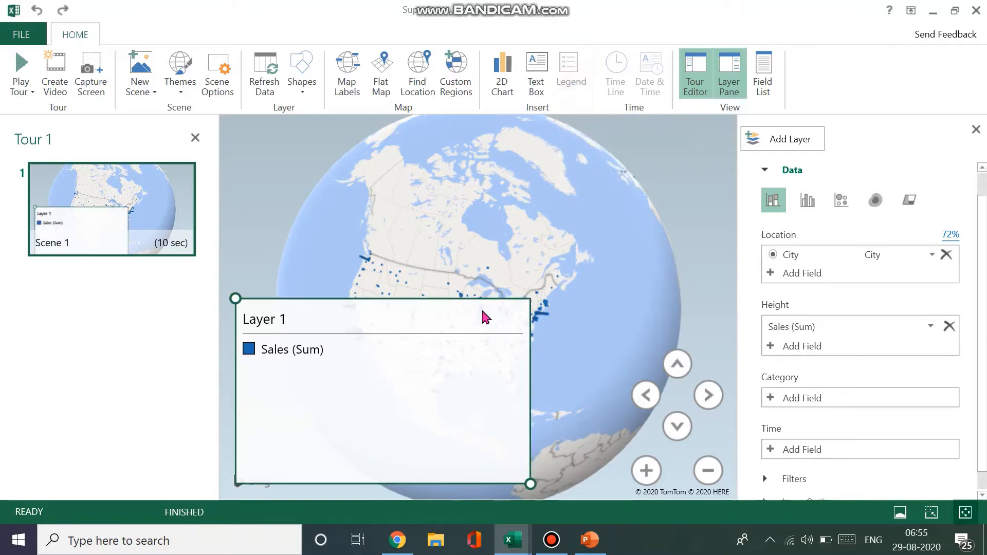
{"action": "double_click", "coordinate": [448, 354]}
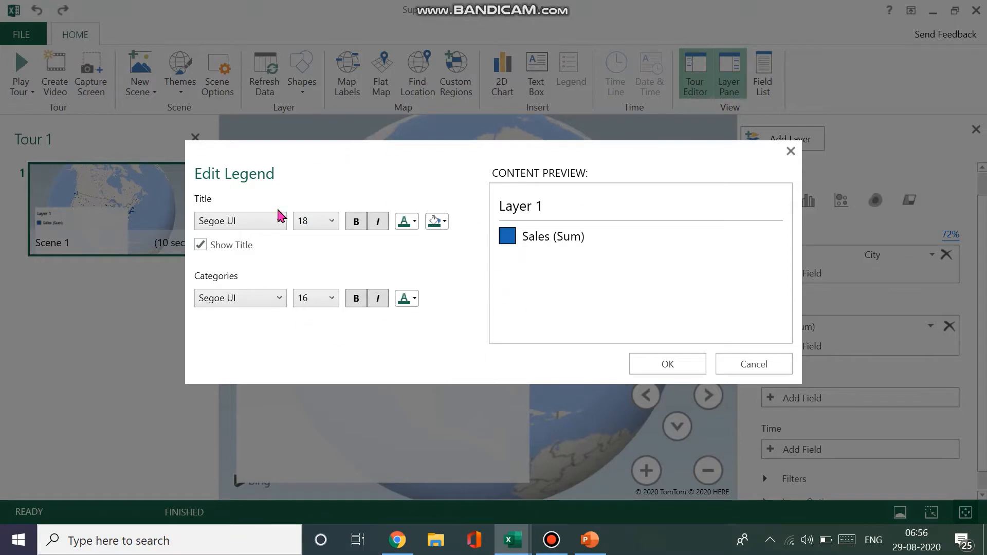
{"action": "left_click", "coordinate": [273, 220]}
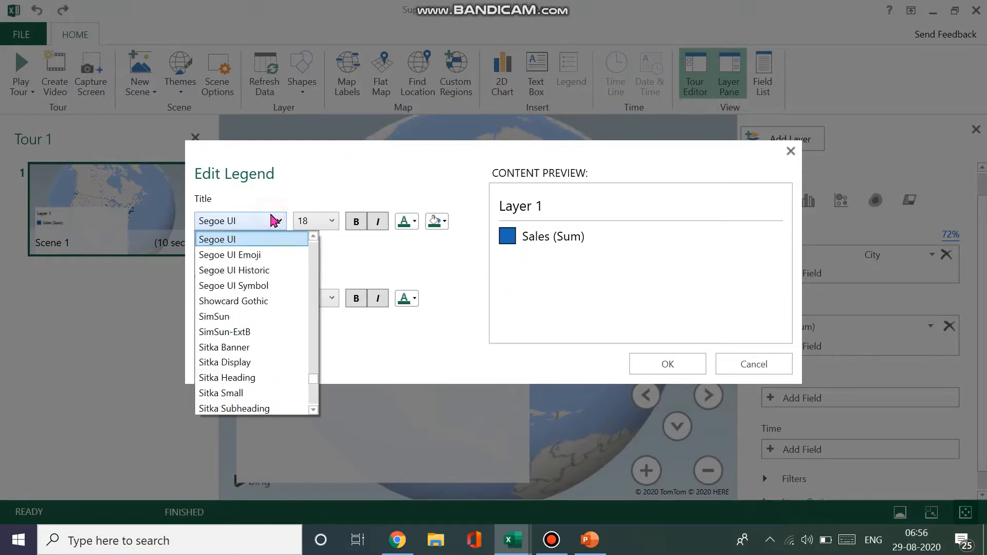
{"action": "left_click", "coordinate": [276, 221]}
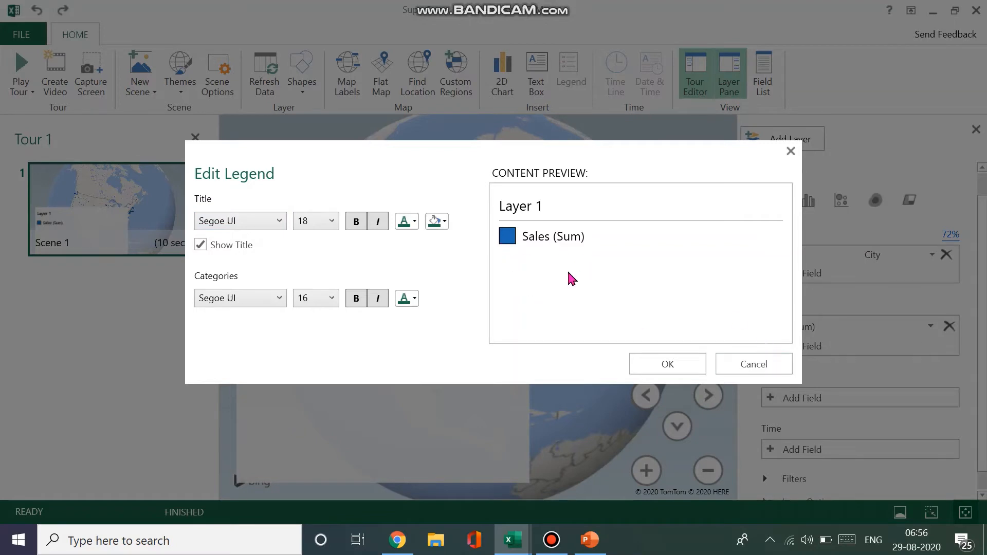
{"action": "left_click", "coordinate": [444, 221]}
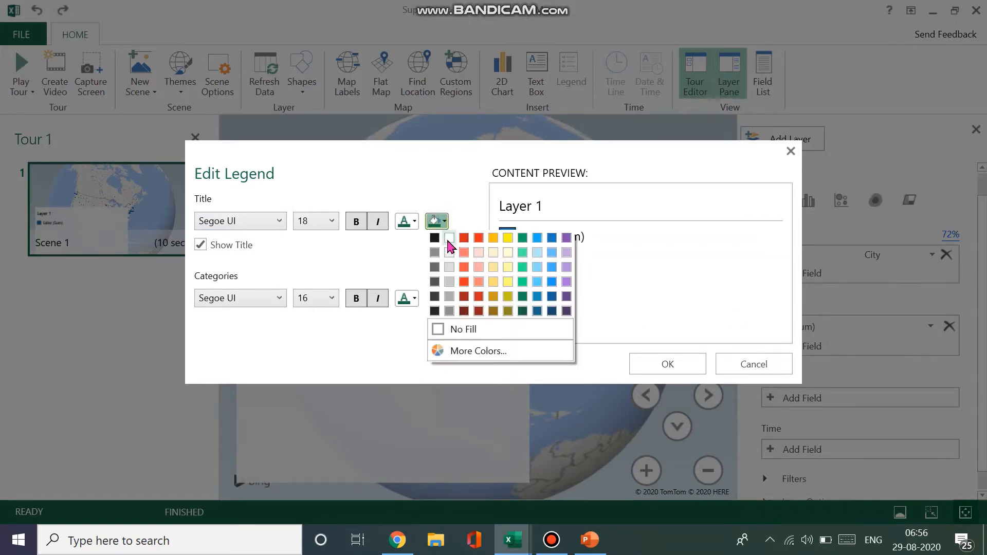
{"action": "left_click", "coordinate": [448, 239]}
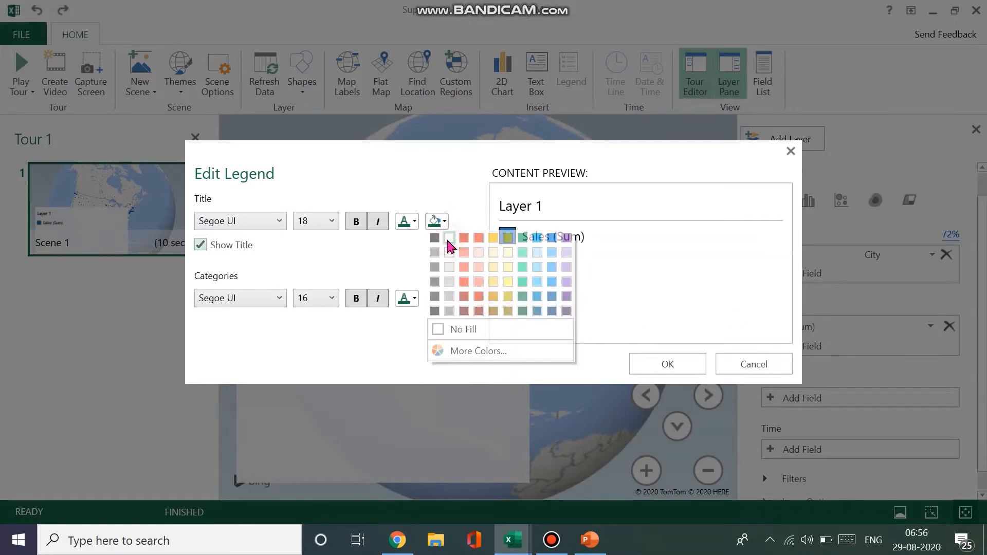
{"action": "left_click", "coordinate": [746, 364]}
{"action": "key", "text": "Delete"}
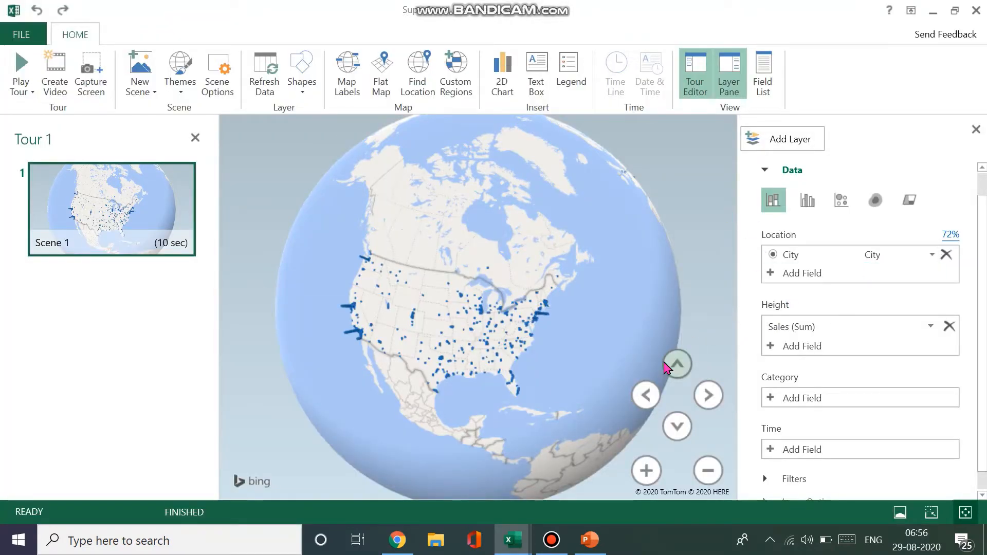
- Try Ship Date as the Category field of Layer 1 and remove it again
{"action": "scroll", "coordinate": [984, 378], "scroll_direction": "down", "scroll_amount": 1}
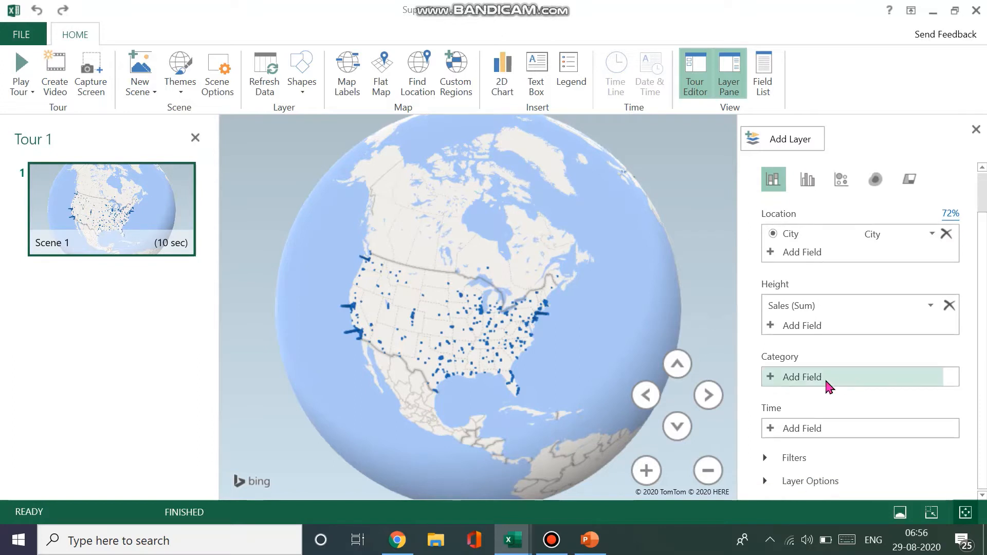
{"action": "left_click", "coordinate": [797, 378]}
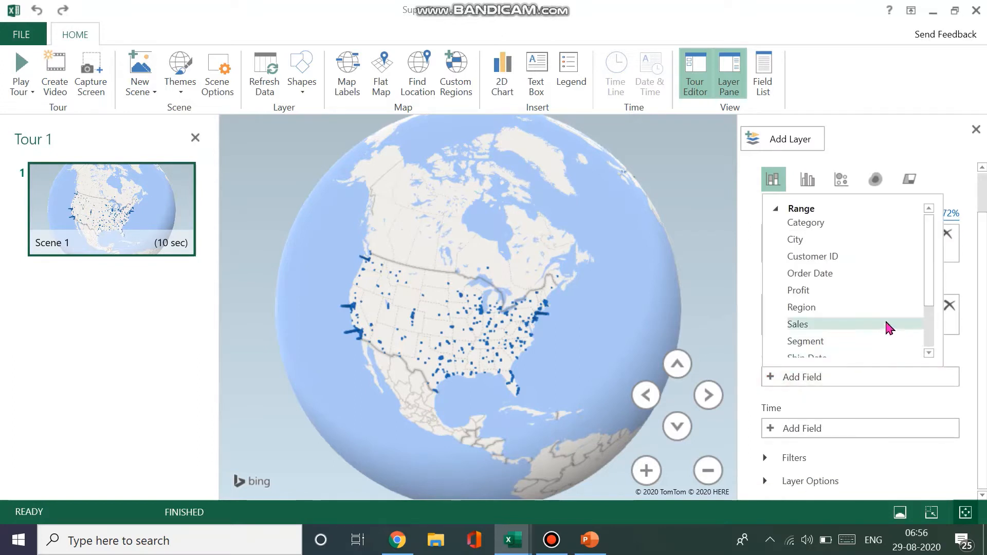
{"action": "left_click", "coordinate": [928, 302]}
{"action": "left_click_drag", "start_coordinate": [928, 302], "coordinate": [929, 342]}
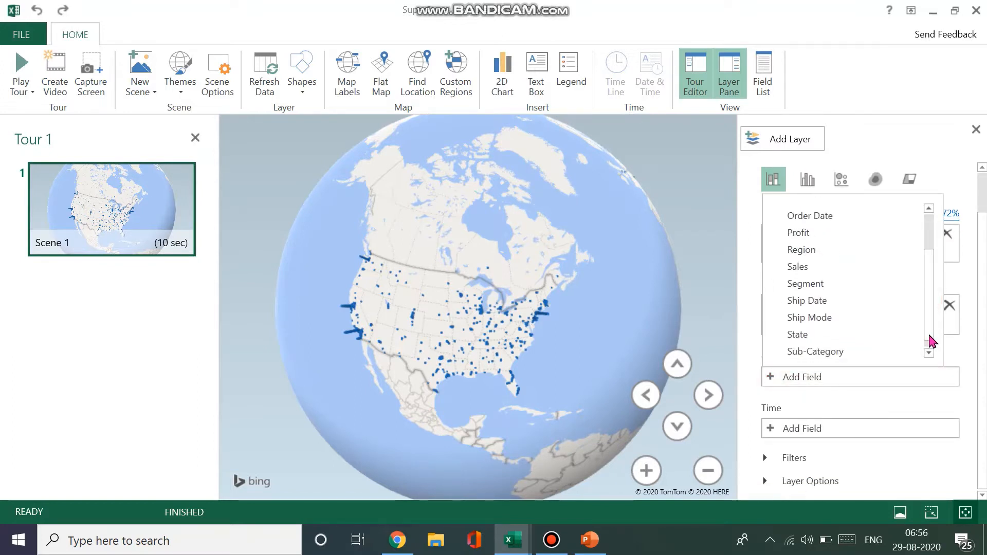
{"action": "left_click", "coordinate": [875, 308]}
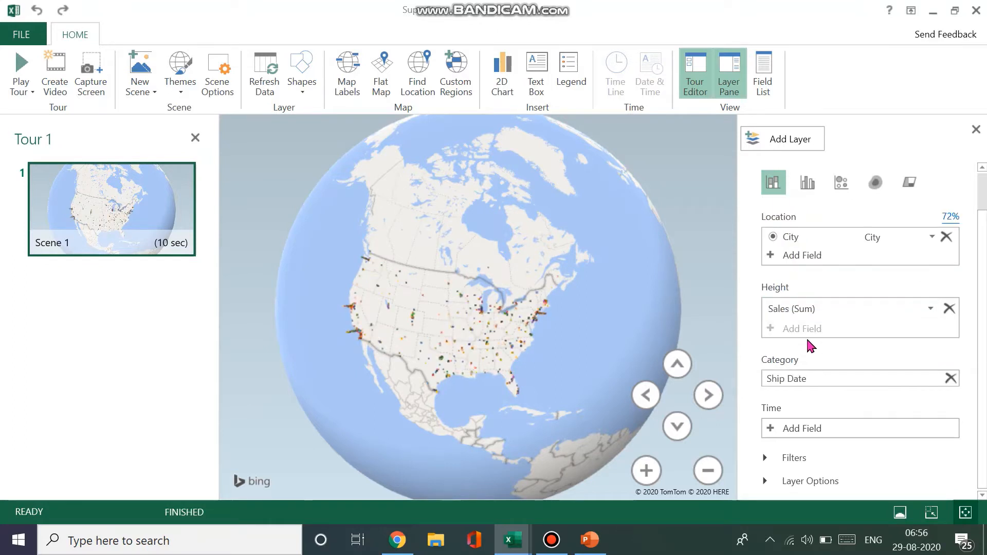
{"action": "left_click", "coordinate": [946, 380]}
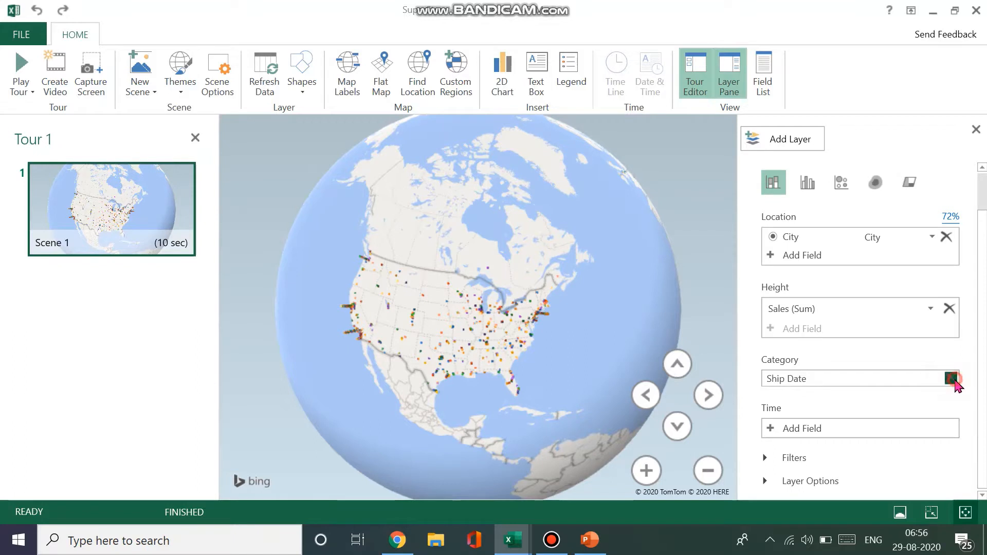
- Add the Category field as Layer 1's Category so the sales columns are split by product category
{"action": "left_click", "coordinate": [770, 381]}
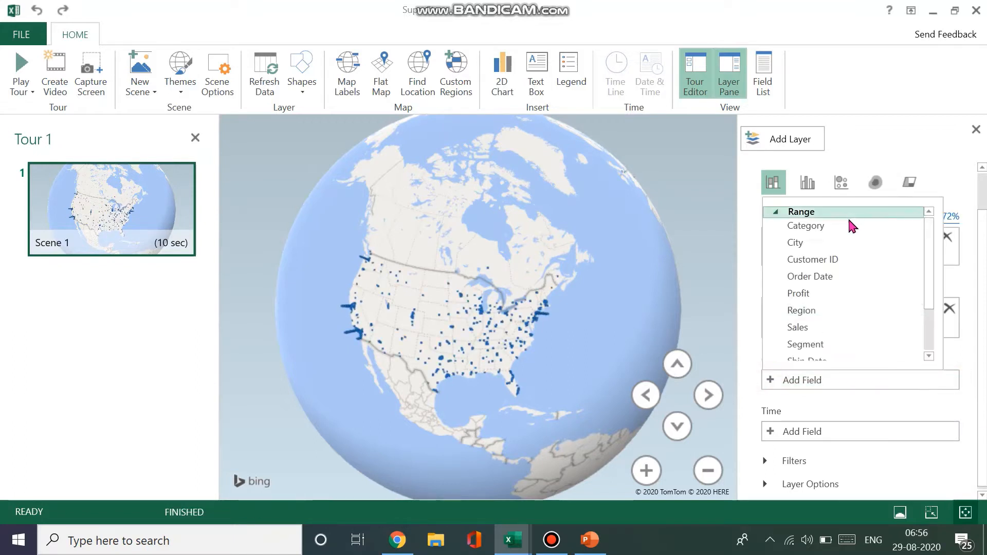
{"action": "left_click_drag", "start_coordinate": [929, 298], "coordinate": [924, 319]}
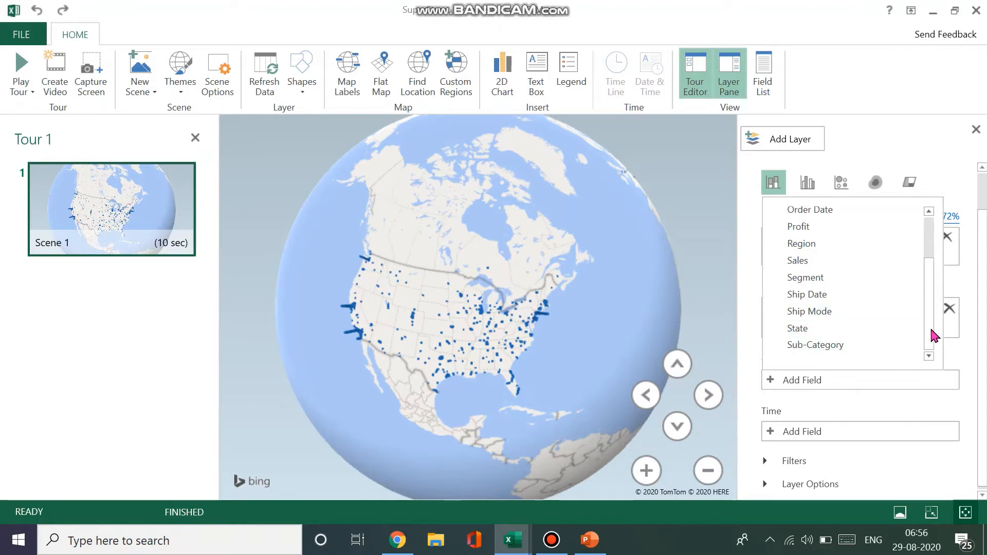
{"action": "left_click_drag", "start_coordinate": [930, 335], "coordinate": [877, 234]}
{"action": "left_click", "coordinate": [872, 225]}
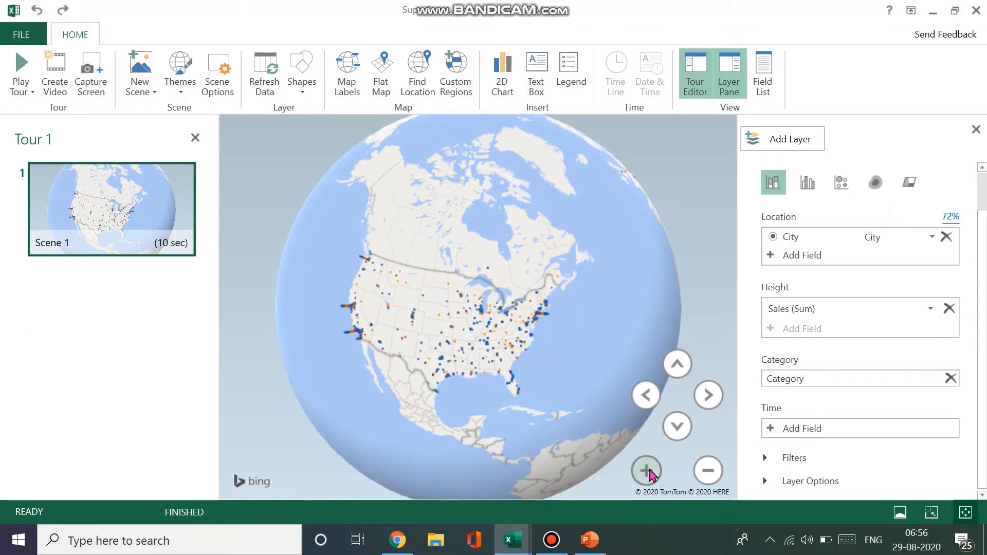
- Tilt the globe to a low angle and zoom in to view the stacked sales columns over the United States
{"action": "scroll", "coordinate": [986, 190], "scroll_direction": "up", "scroll_amount": 1}
{"action": "scroll", "coordinate": [985, 190], "scroll_direction": "up", "scroll_amount": 1}
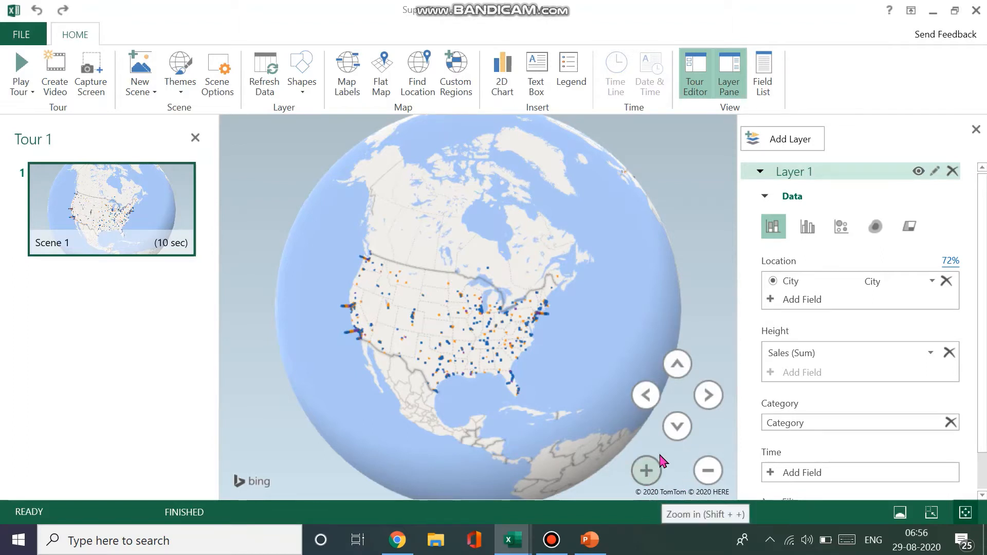
{"action": "left_click", "coordinate": [653, 399]}
{"action": "left_click", "coordinate": [653, 399]}
{"action": "left_click", "coordinate": [677, 425]}
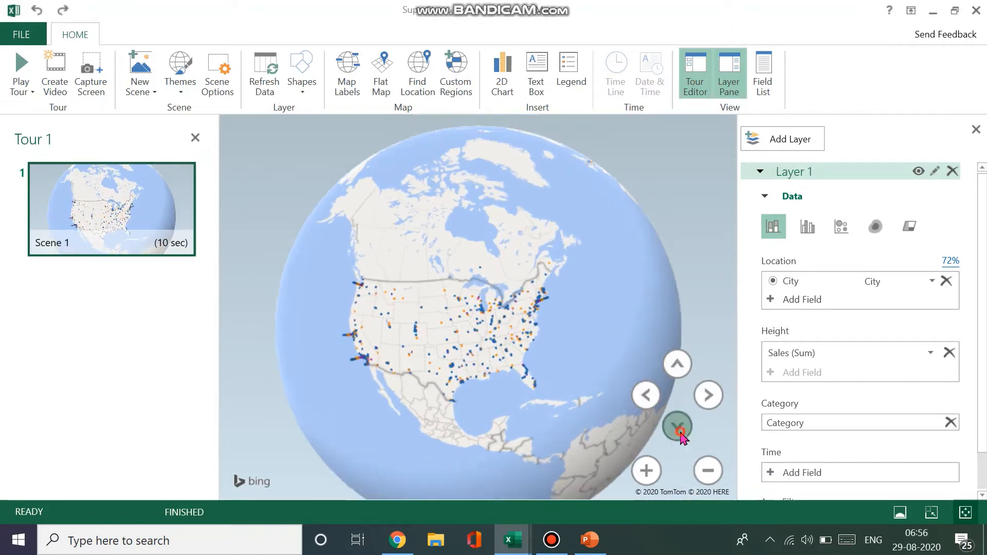
{"action": "left_click", "coordinate": [676, 426]}
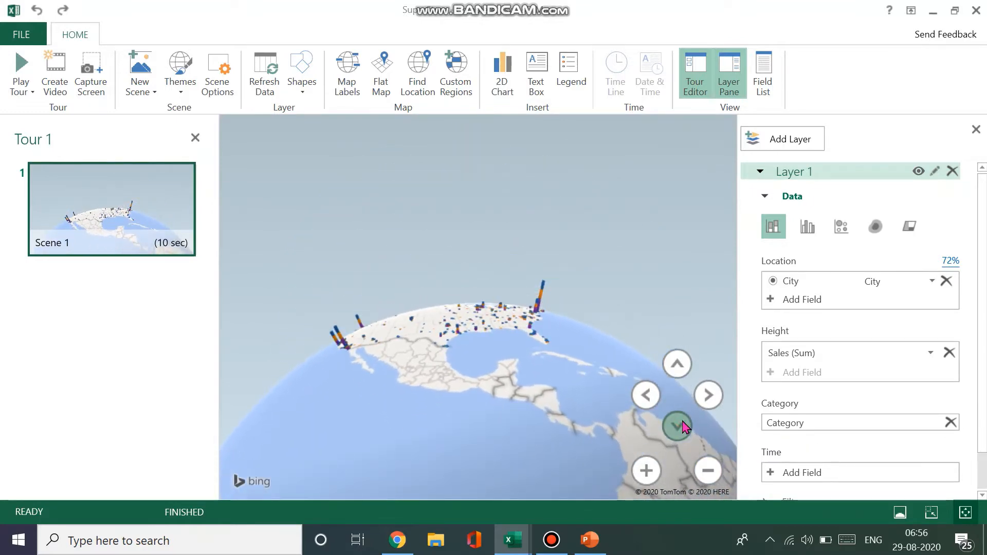
{"action": "left_click", "coordinate": [646, 471]}
{"action": "left_click", "coordinate": [646, 470]}
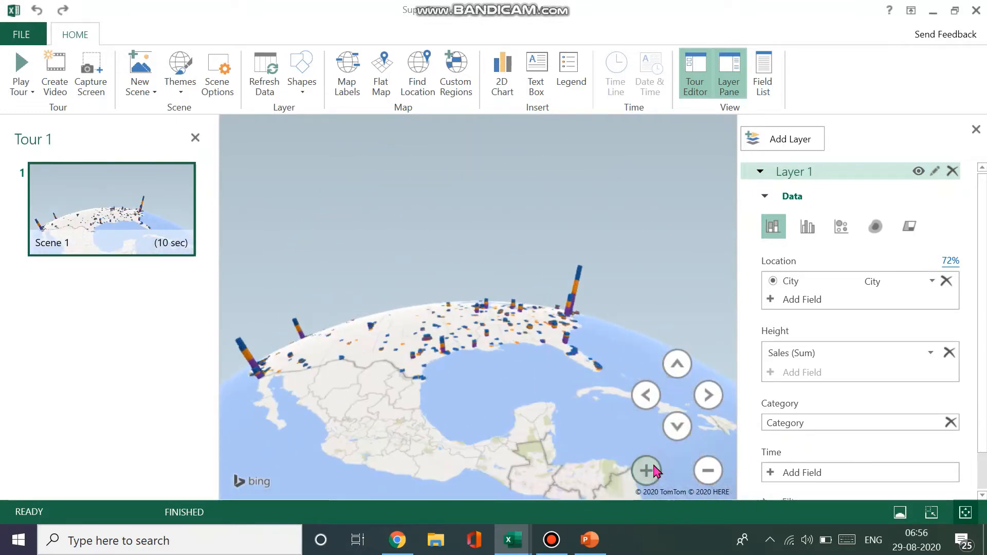
{"action": "scroll", "coordinate": [492, 445], "scroll_direction": "up", "scroll_amount": 3}
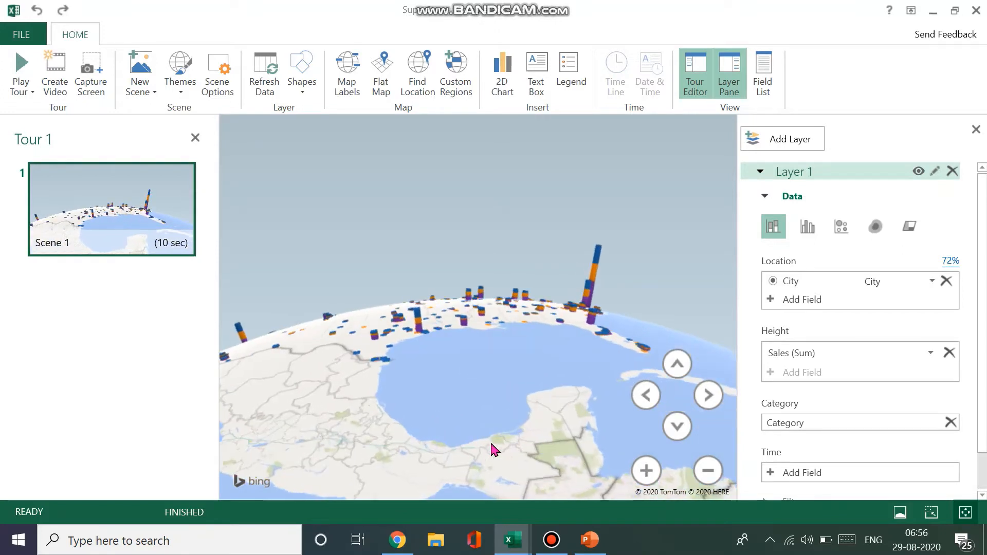
- Bring the West Coast into view and examine the Los Angeles column's sales for each product category
{"action": "left_click_drag", "start_coordinate": [371, 408], "coordinate": [544, 403]}
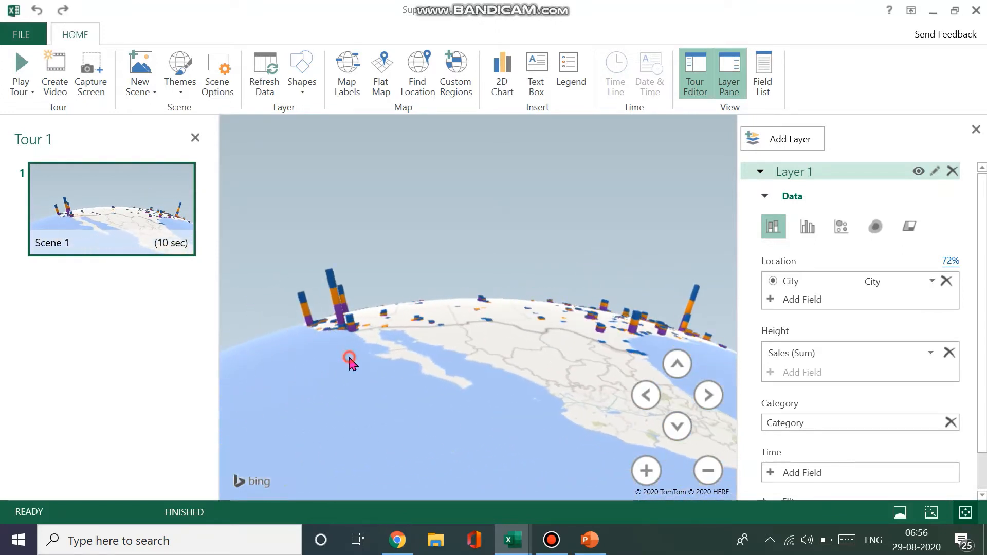
{"action": "left_click_drag", "start_coordinate": [348, 360], "coordinate": [610, 485]}
{"action": "left_click_drag", "start_coordinate": [480, 424], "coordinate": [493, 403]}
{"action": "mouse_move", "coordinate": [535, 352]}
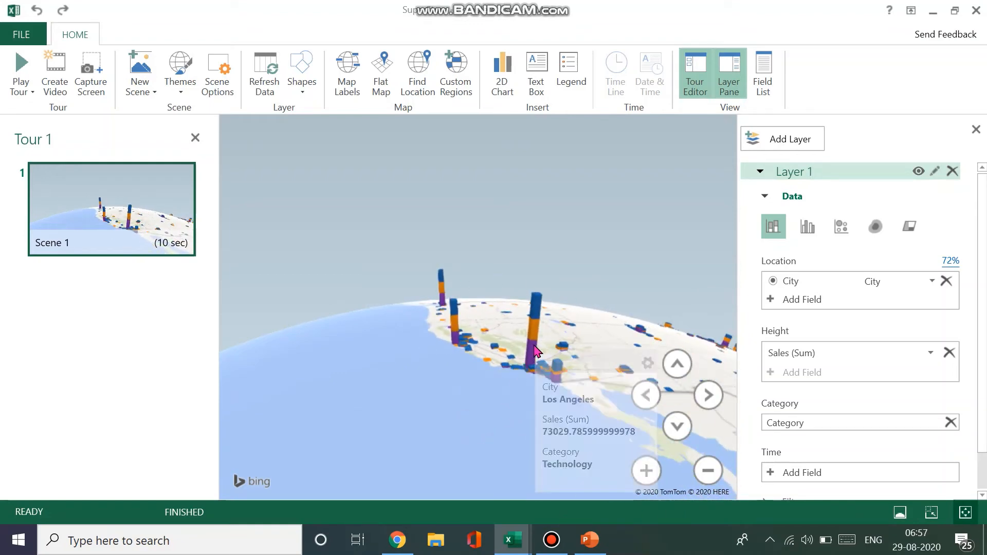
{"action": "mouse_move", "coordinate": [536, 335]}
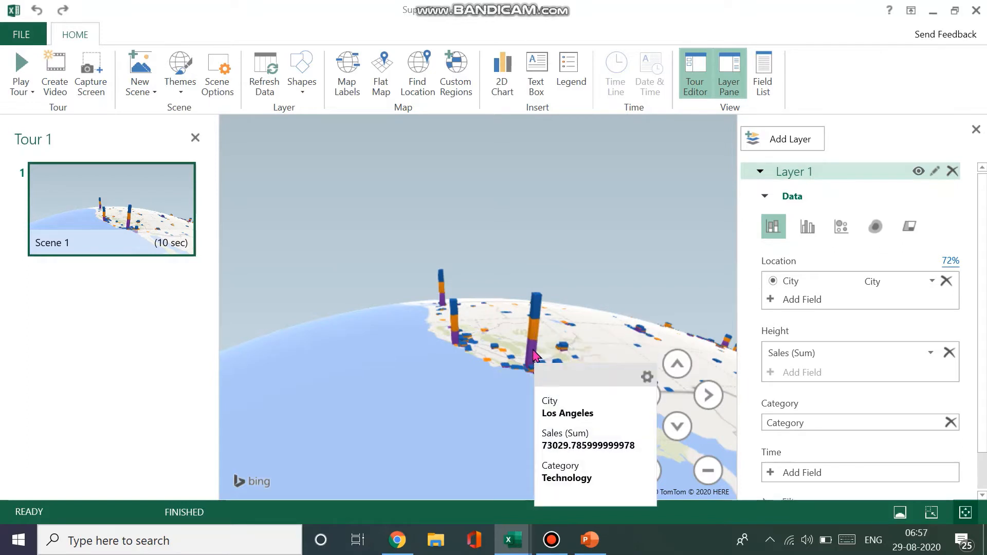
{"action": "mouse_move", "coordinate": [538, 312]}
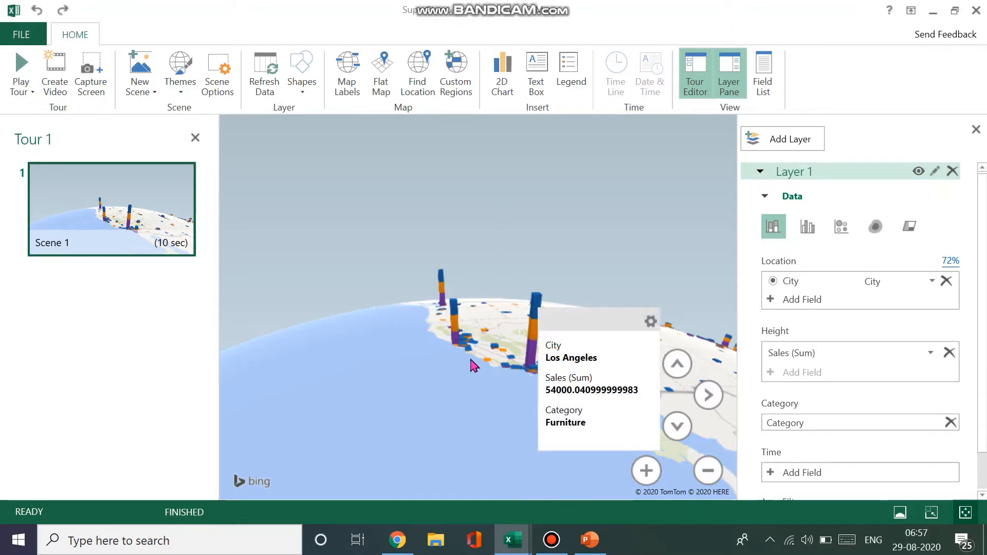
- Examine the stacked city columns along the East Coast and around Texas, and zoom back out to the whole of North America
{"action": "left_click_drag", "start_coordinate": [564, 401], "coordinate": [236, 365]}
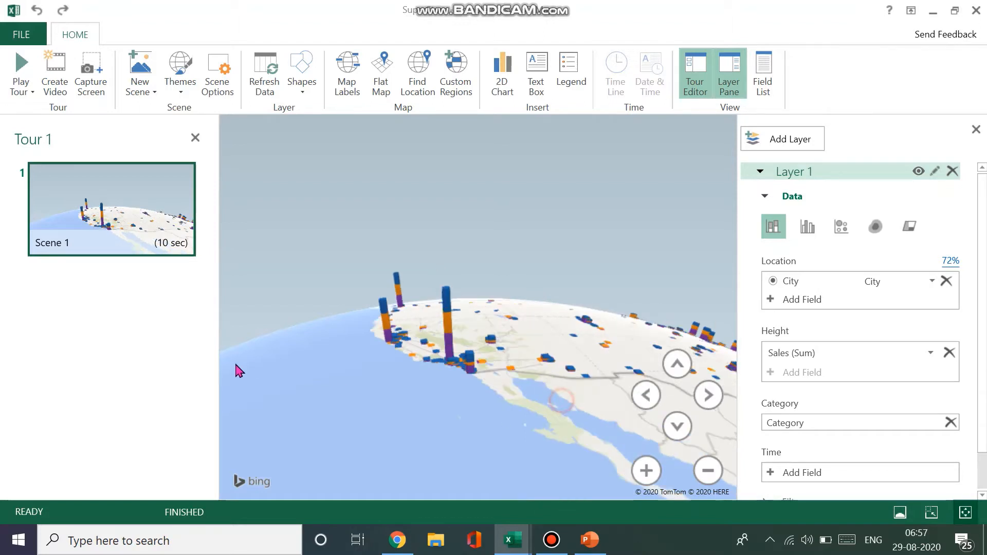
{"action": "left_click_drag", "start_coordinate": [471, 392], "coordinate": [341, 514]}
{"action": "left_click_drag", "start_coordinate": [526, 354], "coordinate": [476, 463]}
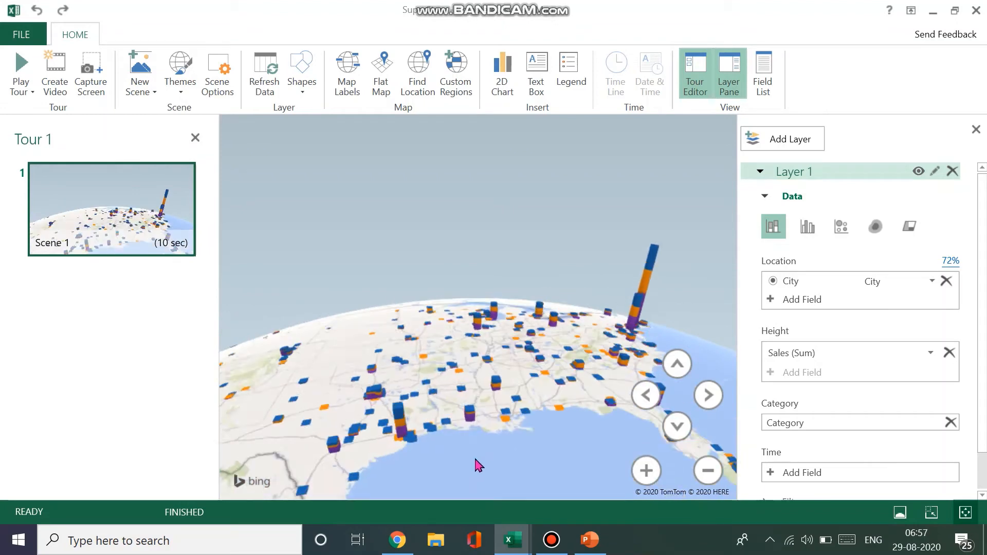
{"action": "left_click_drag", "start_coordinate": [607, 326], "coordinate": [489, 309]}
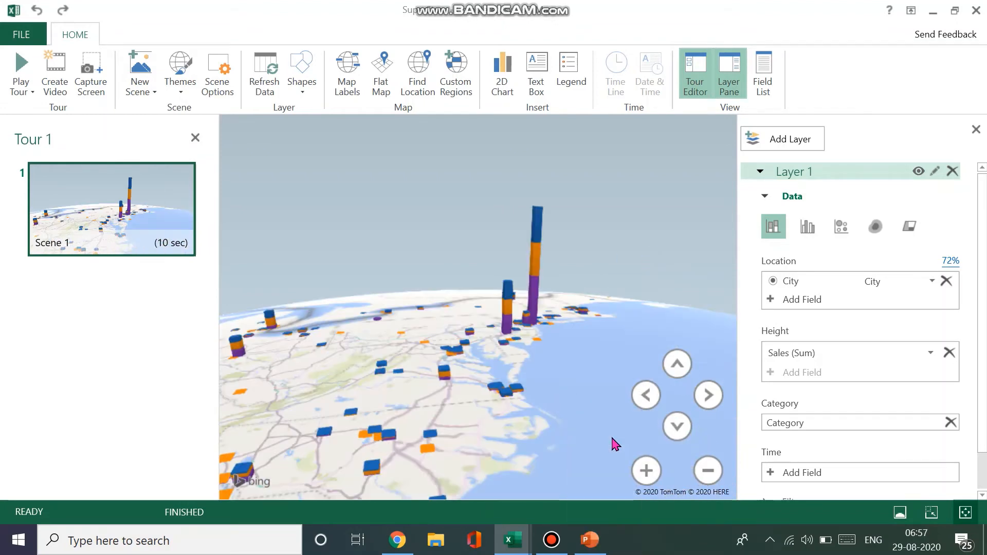
{"action": "left_click_drag", "start_coordinate": [267, 337], "coordinate": [459, 321]}
{"action": "left_click_drag", "start_coordinate": [280, 362], "coordinate": [537, 345]}
{"action": "left_click_drag", "start_coordinate": [373, 303], "coordinate": [457, 463]}
{"action": "left_click_drag", "start_coordinate": [361, 365], "coordinate": [371, 523]}
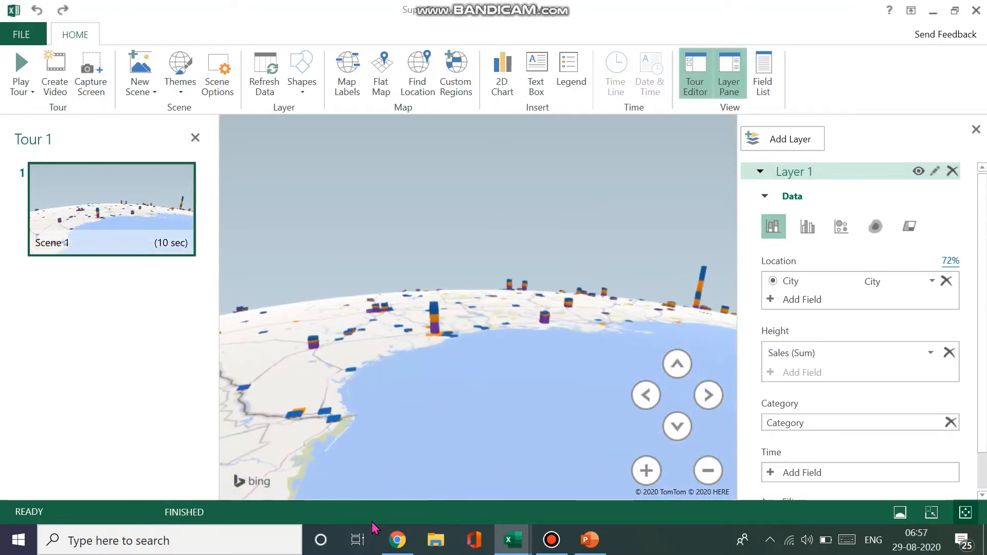
{"action": "left_click_drag", "start_coordinate": [374, 345], "coordinate": [374, 480]}
{"action": "mouse_move", "coordinate": [385, 367]}
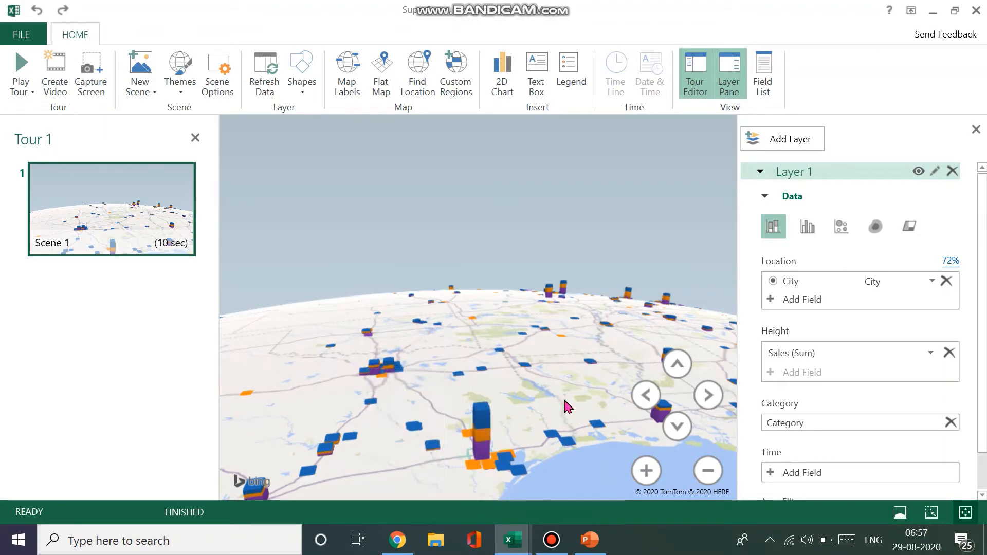
{"action": "scroll", "coordinate": [547, 402], "scroll_direction": "down", "scroll_amount": 10}
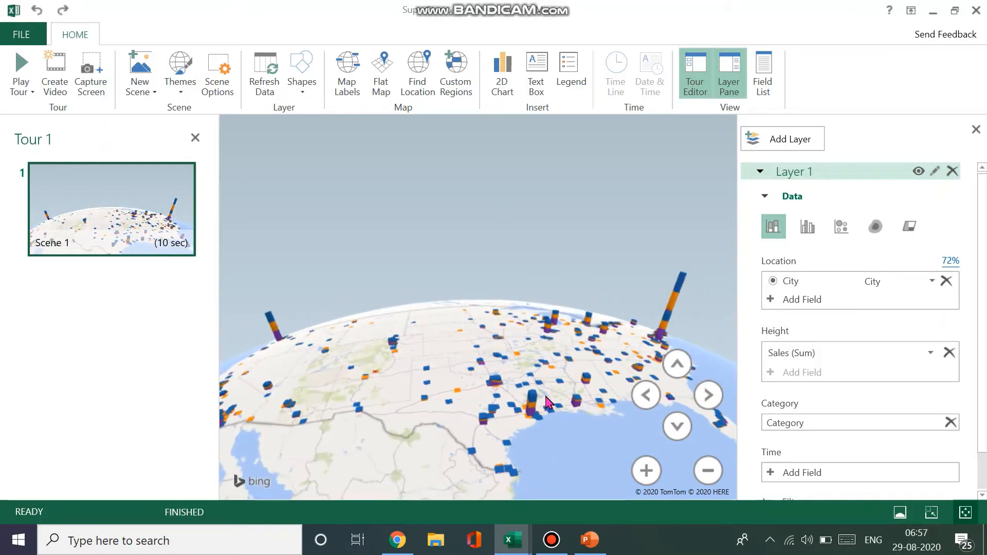
{"action": "left_click_drag", "start_coordinate": [592, 389], "coordinate": [619, 470]}
{"action": "left_click", "coordinate": [677, 366]}
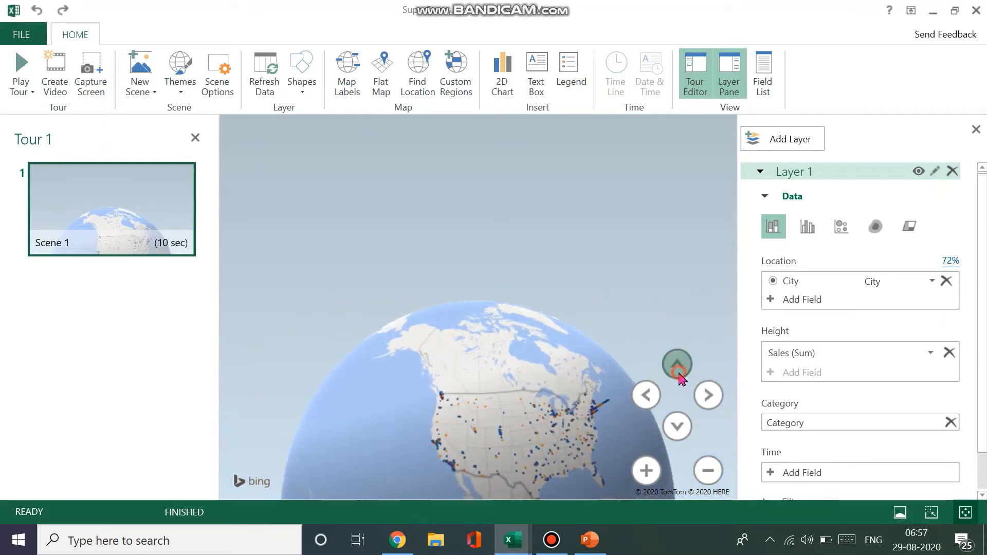
{"action": "left_click", "coordinate": [681, 430]}
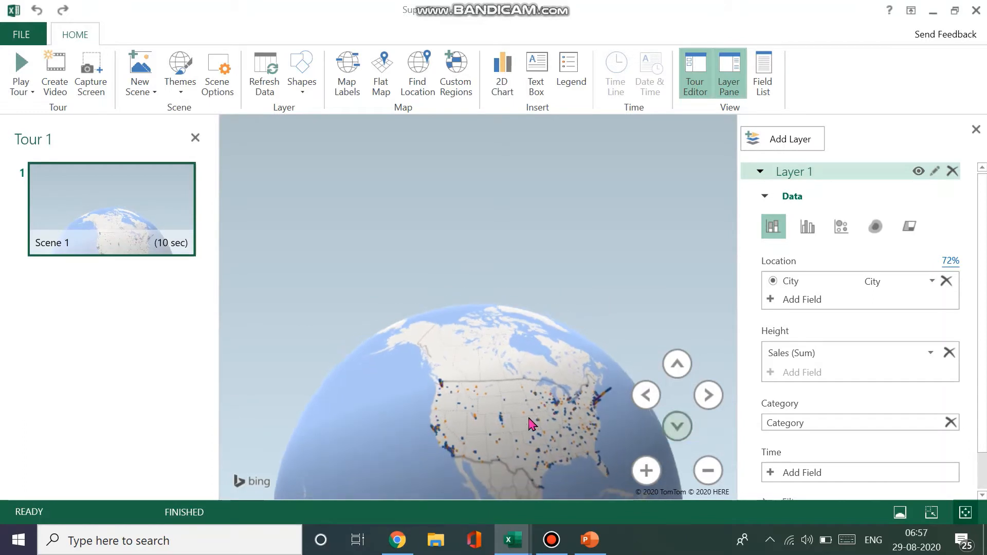
- Add the Ship Date field as Layer 1's Time field
{"action": "left_click_drag", "start_coordinate": [497, 423], "coordinate": [420, 386]}
{"action": "scroll", "coordinate": [421, 386], "scroll_direction": "up", "scroll_amount": 3}
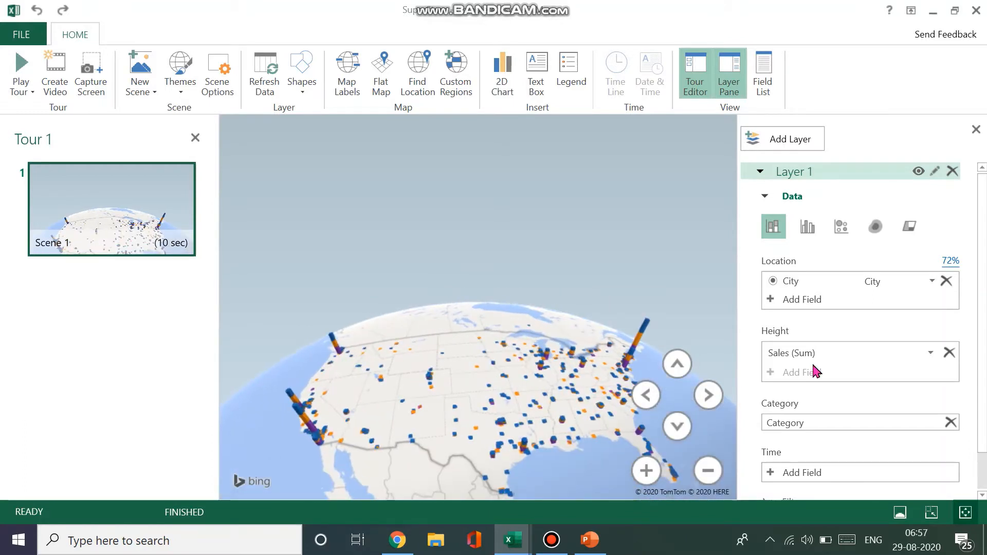
{"action": "scroll", "coordinate": [979, 334], "scroll_direction": "down", "scroll_amount": 2}
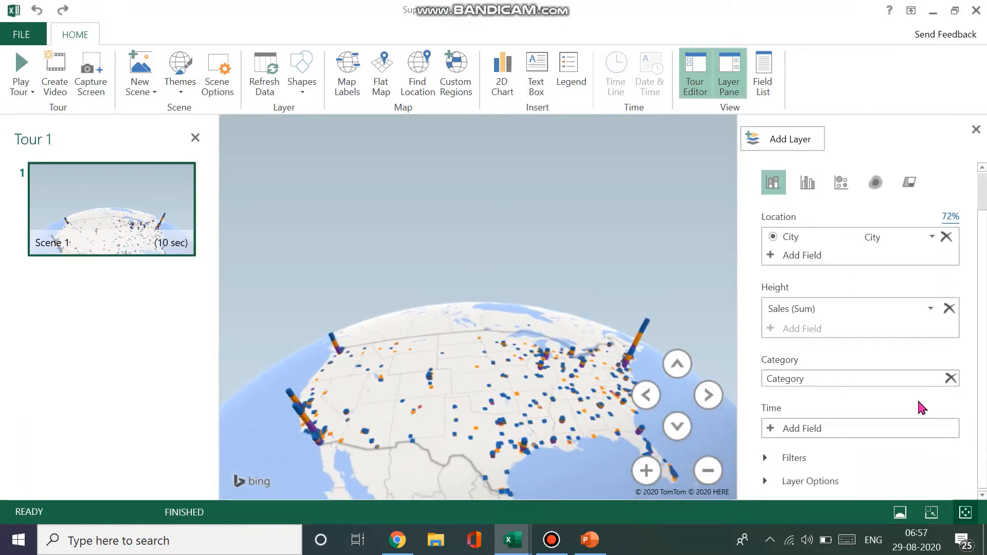
{"action": "left_click", "coordinate": [770, 431]}
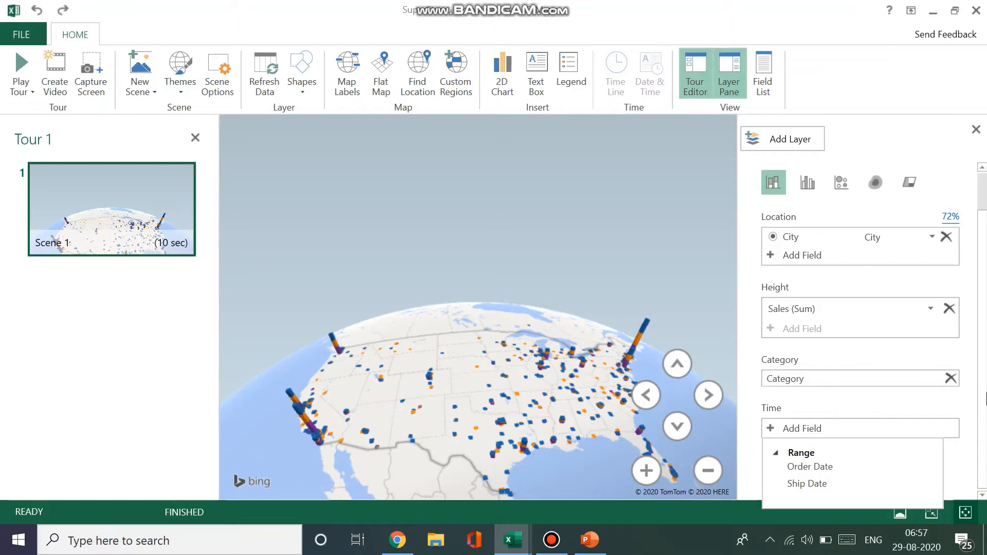
{"action": "left_click", "coordinate": [870, 486]}
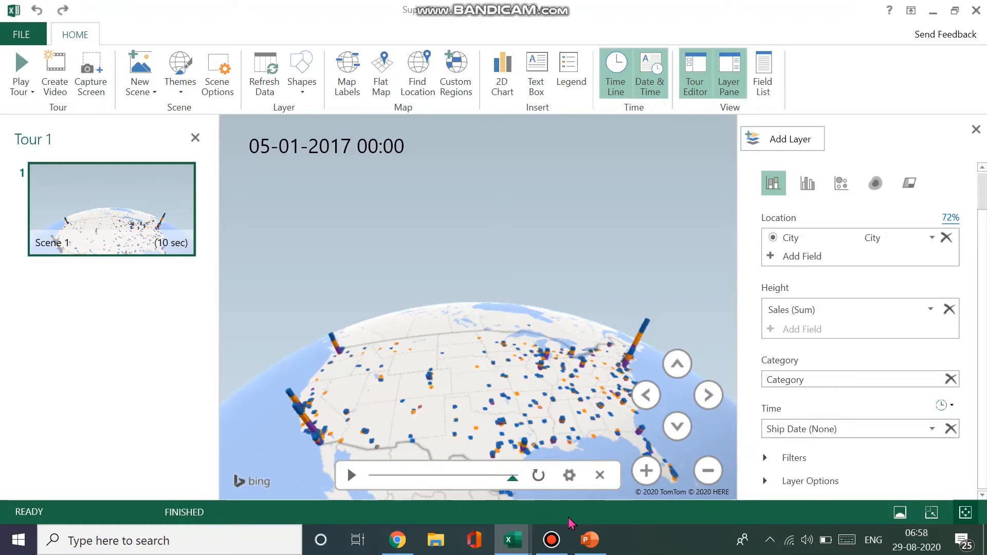
- Toggle the timeline and the date and time label off and back on, and play the timeline
{"action": "left_click", "coordinate": [612, 92]}
{"action": "left_click", "coordinate": [613, 92]}
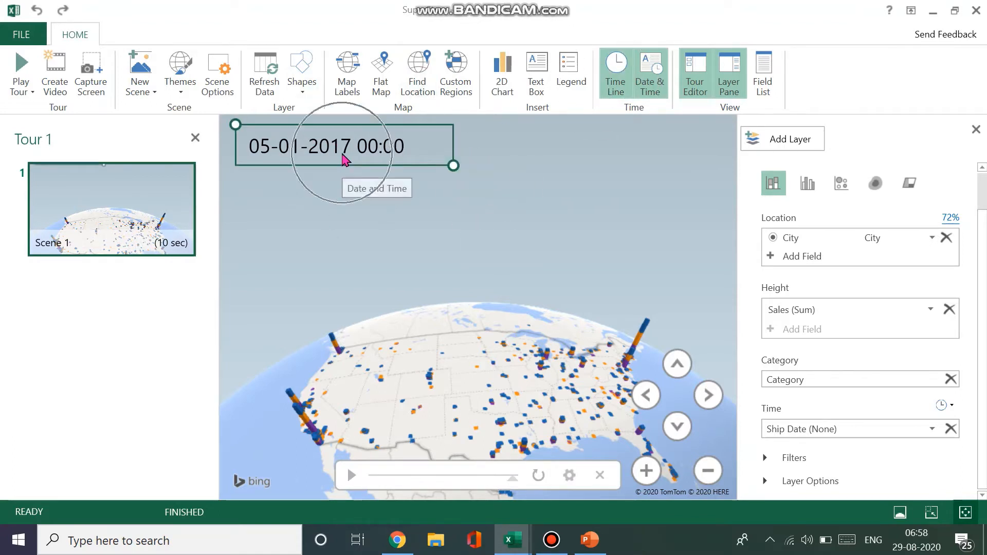
{"action": "left_click", "coordinate": [660, 87]}
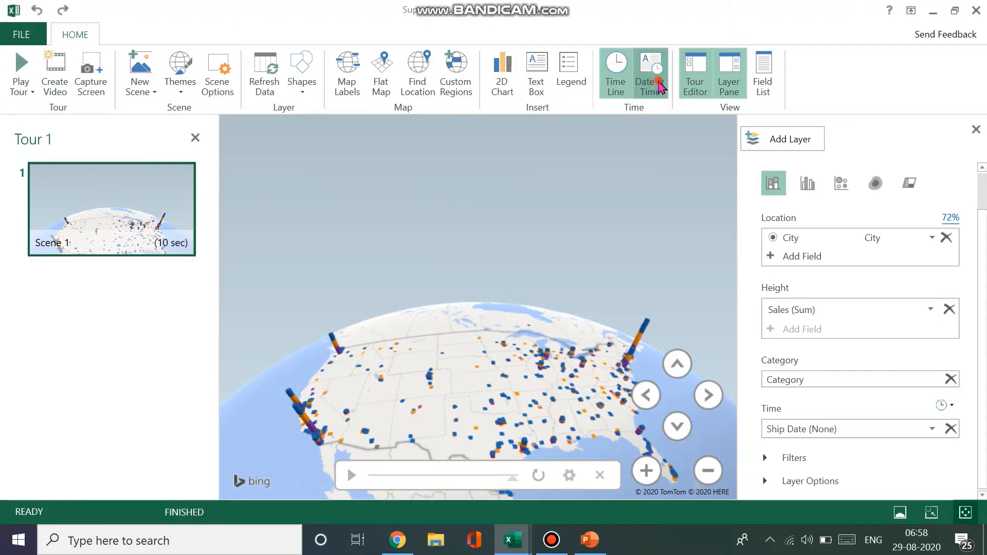
{"action": "left_click", "coordinate": [659, 87]}
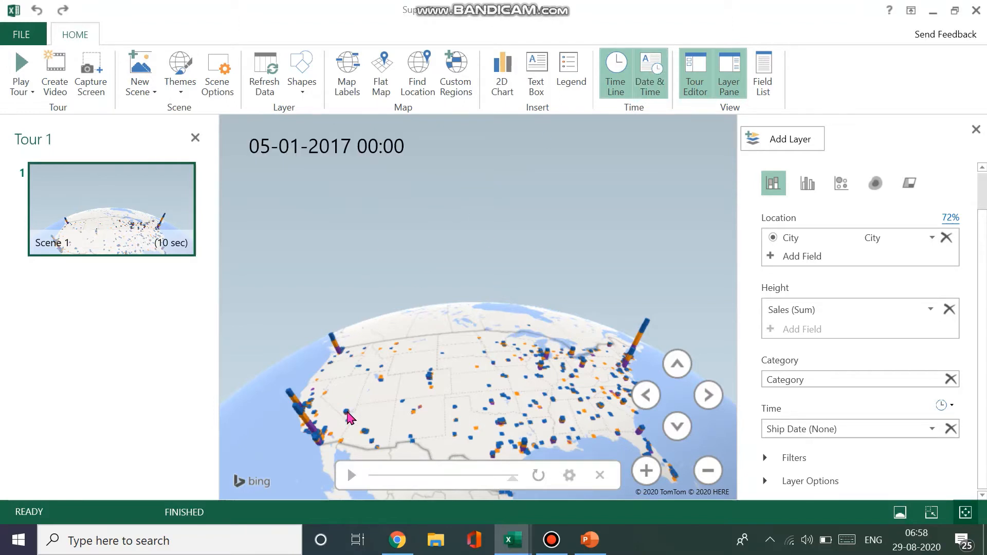
{"action": "left_click", "coordinate": [351, 475]}
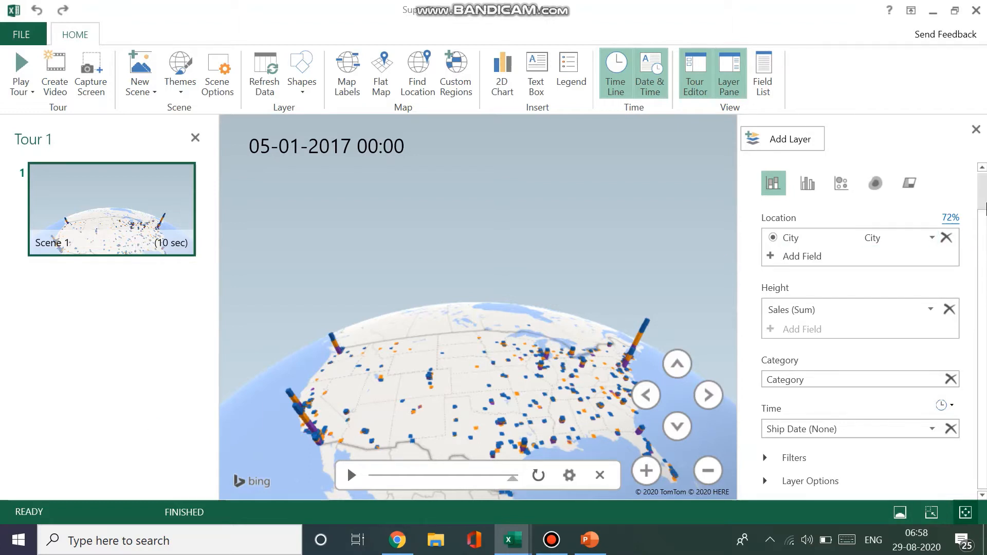
- Change Layer 1's visualization to Clustered Column and examine the category columns of individual cities in the western United States
{"action": "left_click", "coordinate": [983, 204]}
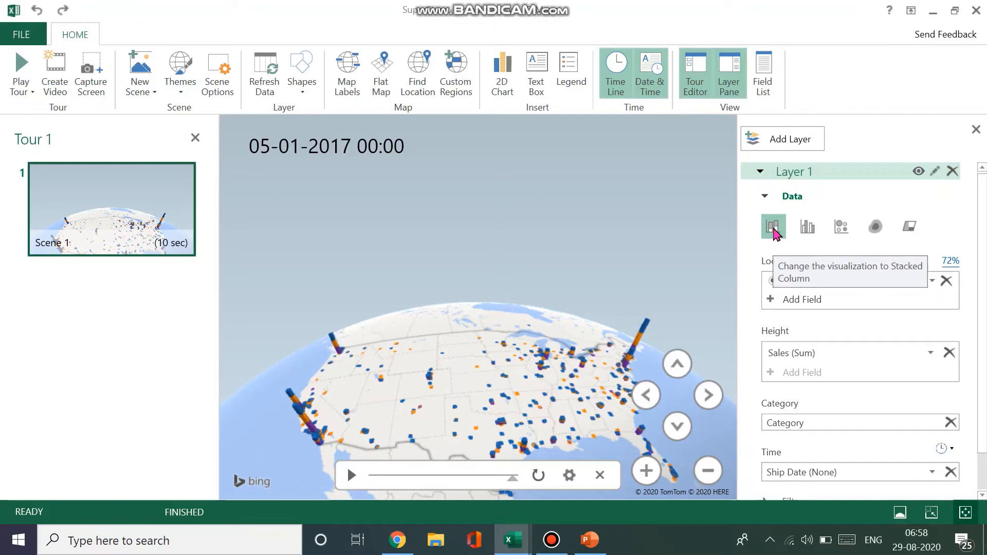
{"action": "left_click", "coordinate": [803, 231]}
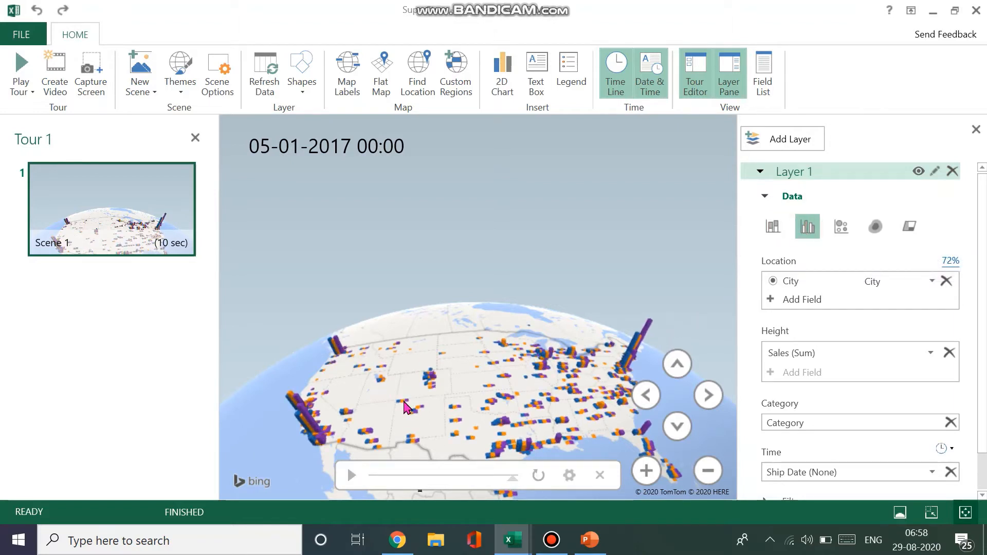
{"action": "mouse_move", "coordinate": [405, 407]}
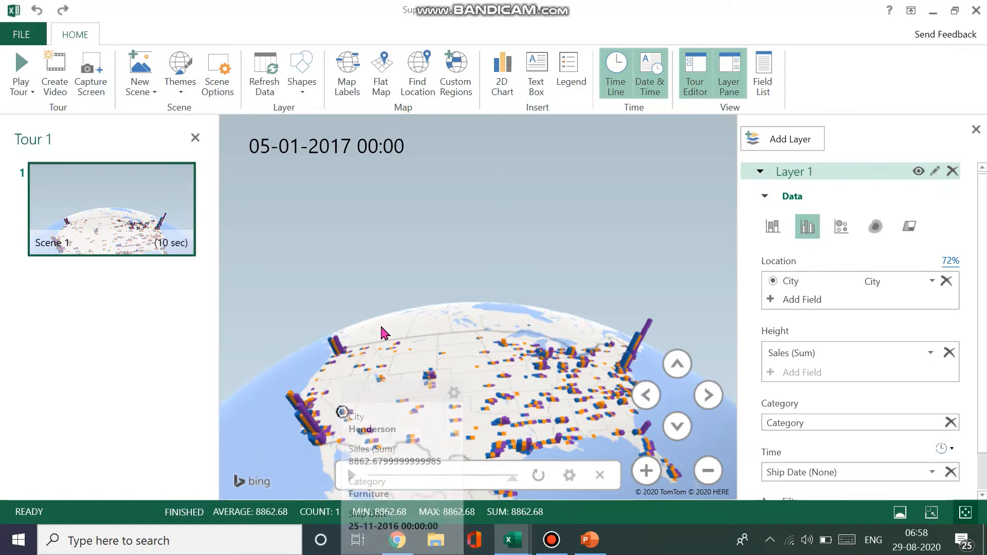
{"action": "scroll", "coordinate": [407, 409], "scroll_direction": "up", "scroll_amount": 3}
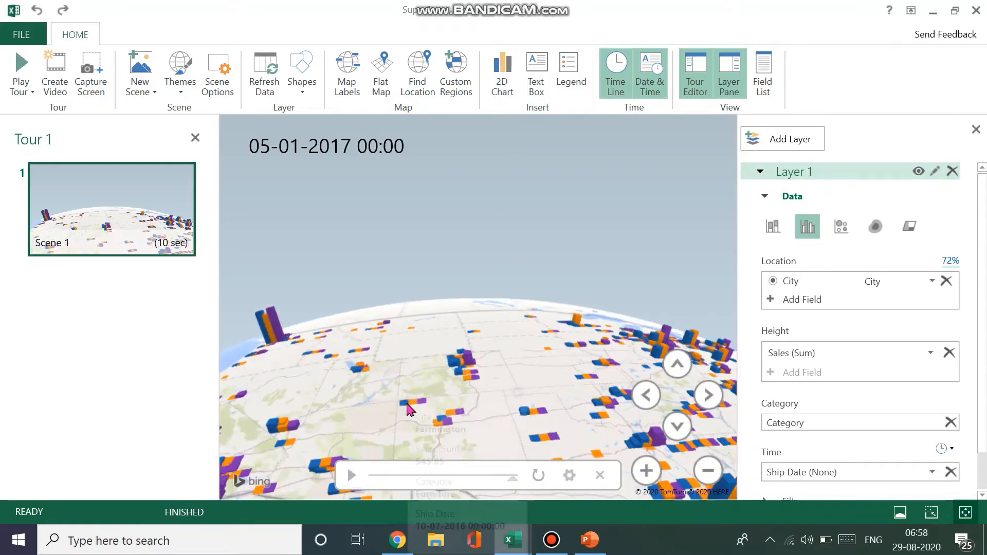
{"action": "scroll", "coordinate": [408, 409], "scroll_direction": "up", "scroll_amount": 2}
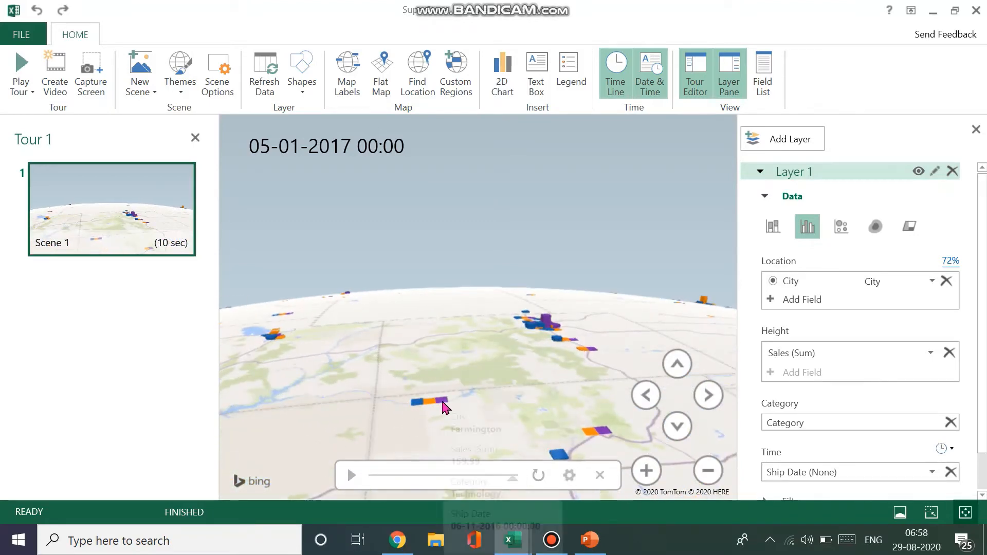
{"action": "mouse_move", "coordinate": [444, 407]}
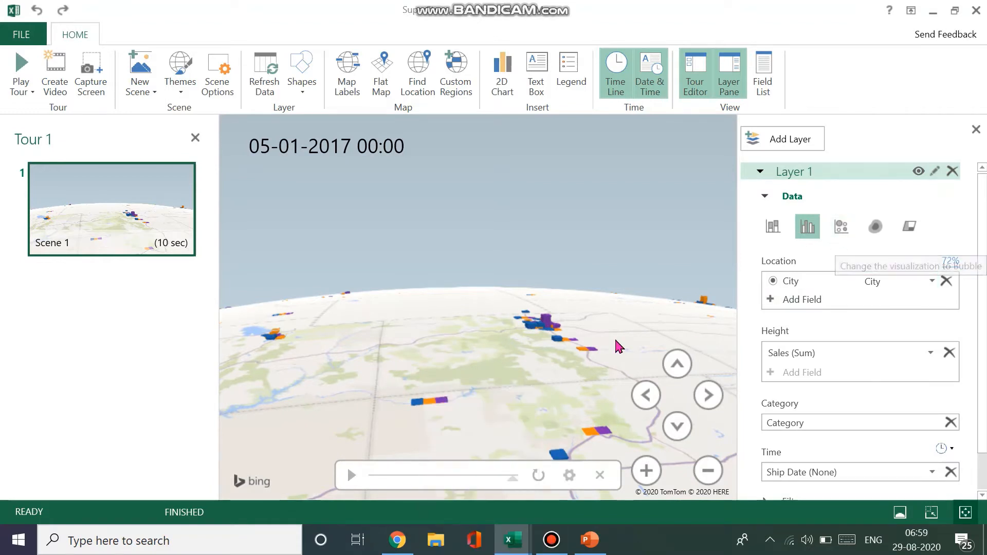
{"action": "scroll", "coordinate": [617, 345], "scroll_direction": "down", "scroll_amount": 3}
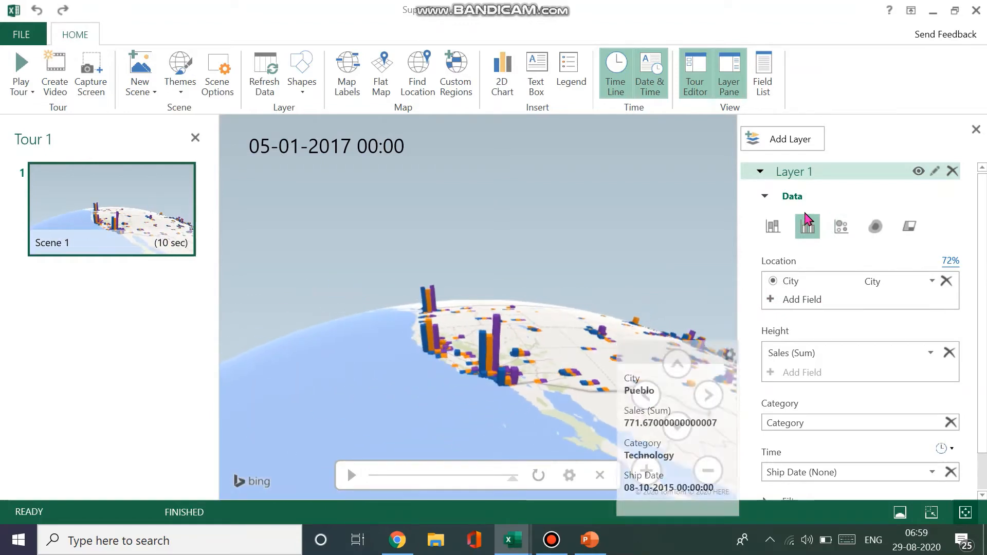
- Change Layer 1's visualization to Bubble and view the category bubbles from above across the whole United States
{"action": "left_click", "coordinate": [841, 227]}
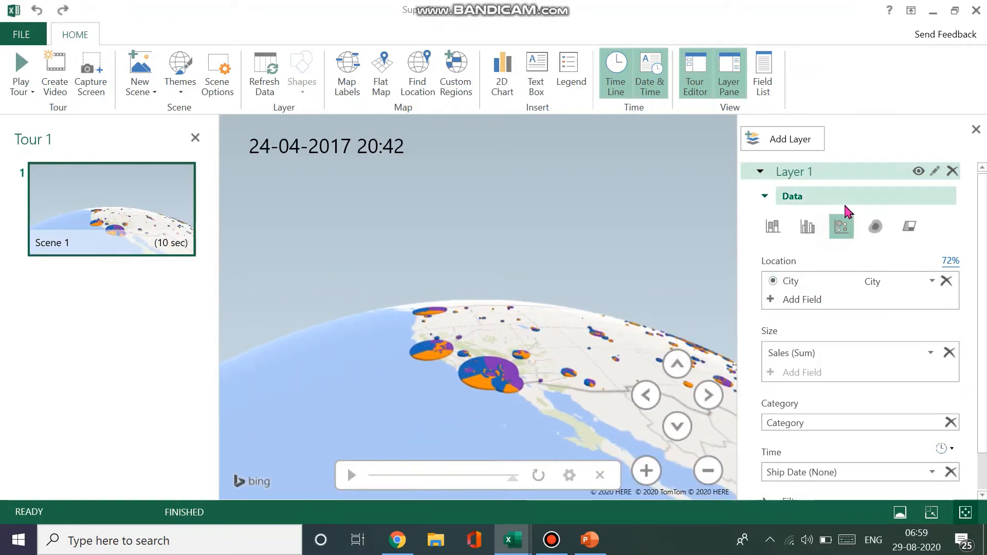
{"action": "left_click", "coordinate": [708, 395]}
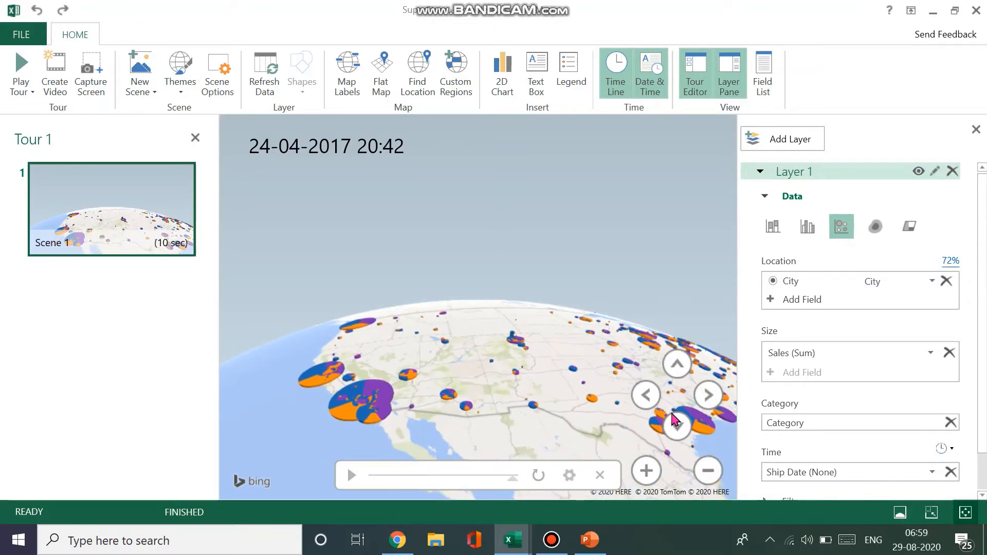
{"action": "left_click", "coordinate": [677, 365]}
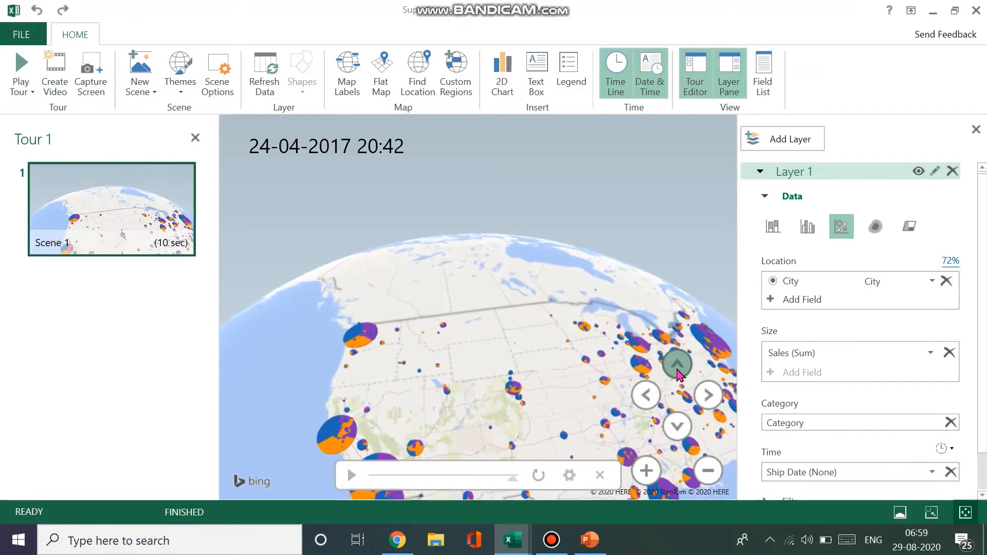
{"action": "left_click", "coordinate": [677, 368]}
{"action": "left_click", "coordinate": [545, 440]}
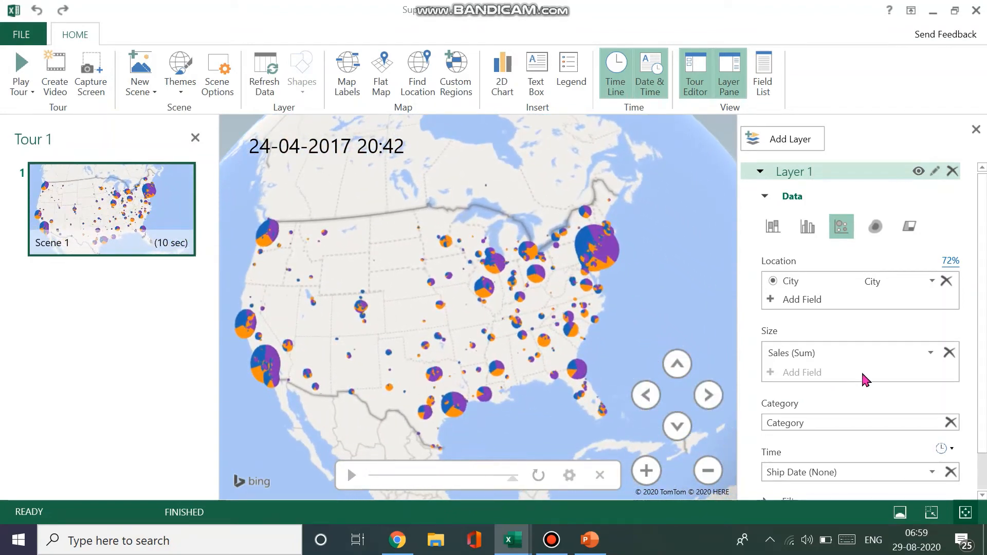
- In Layer 1's layer options, set the bubbles' size to 98% and their thickness to 58%
{"action": "scroll", "coordinate": [869, 391], "scroll_direction": "down", "scroll_amount": 1}
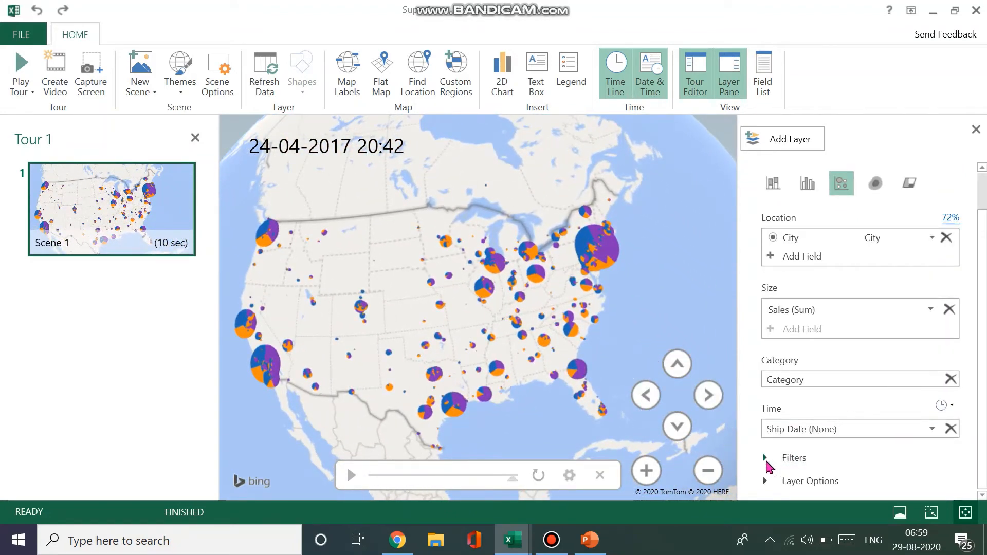
{"action": "left_click", "coordinate": [763, 480]}
{"action": "scroll", "coordinate": [883, 441], "scroll_direction": "down", "scroll_amount": 1}
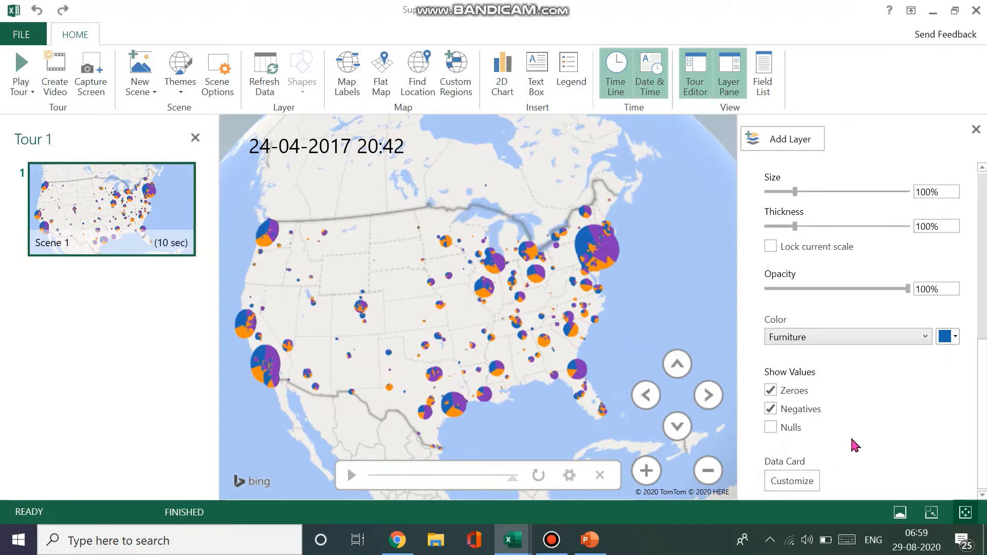
{"action": "mouse_move", "coordinate": [794, 191]}
{"action": "left_mouse_down"}
{"action": "mouse_move", "coordinate": [774, 189]}
{"action": "mouse_move", "coordinate": [859, 189]}
{"action": "mouse_move", "coordinate": [795, 188]}
{"action": "left_mouse_up"}
{"action": "mouse_move", "coordinate": [795, 226]}
{"action": "left_mouse_down"}
{"action": "mouse_move", "coordinate": [937, 226]}
{"action": "mouse_move", "coordinate": [783, 226]}
{"action": "left_mouse_up"}
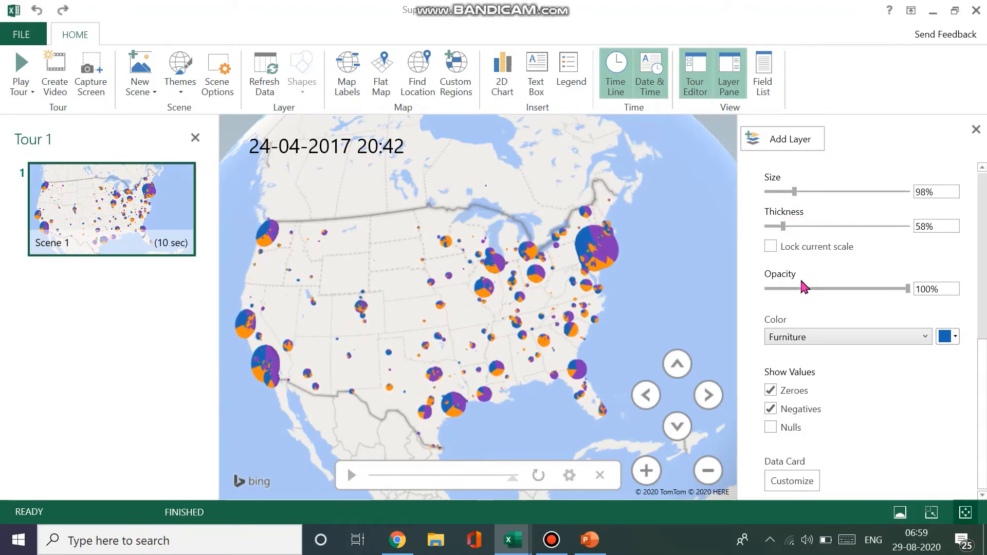
- Try lower opacities for the bubbles, select Office Supplies in the color setting, and set the opacity to 91%
{"action": "left_click_drag", "start_coordinate": [896, 294], "coordinate": [834, 296]}
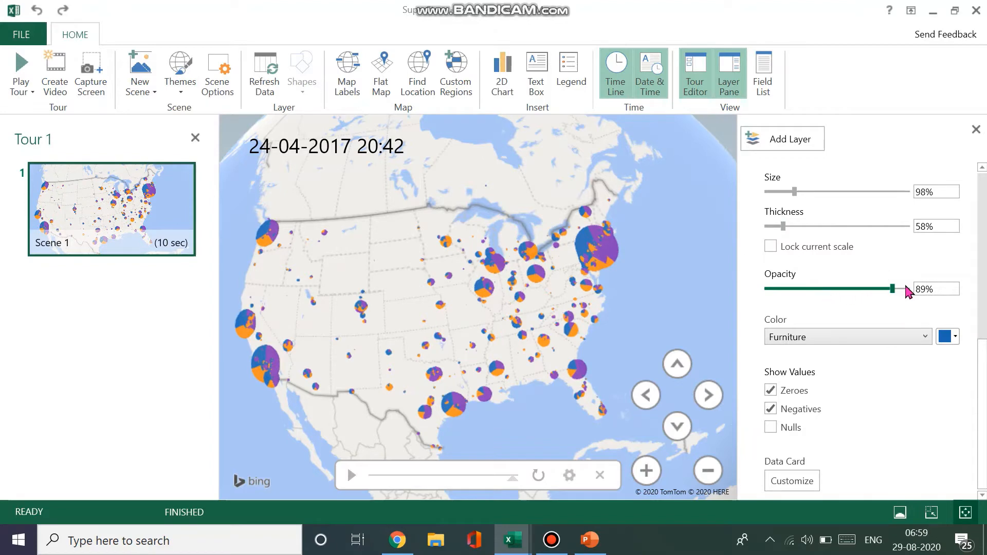
{"action": "left_click_drag", "start_coordinate": [900, 288], "coordinate": [860, 289]}
{"action": "left_click", "coordinate": [918, 339]}
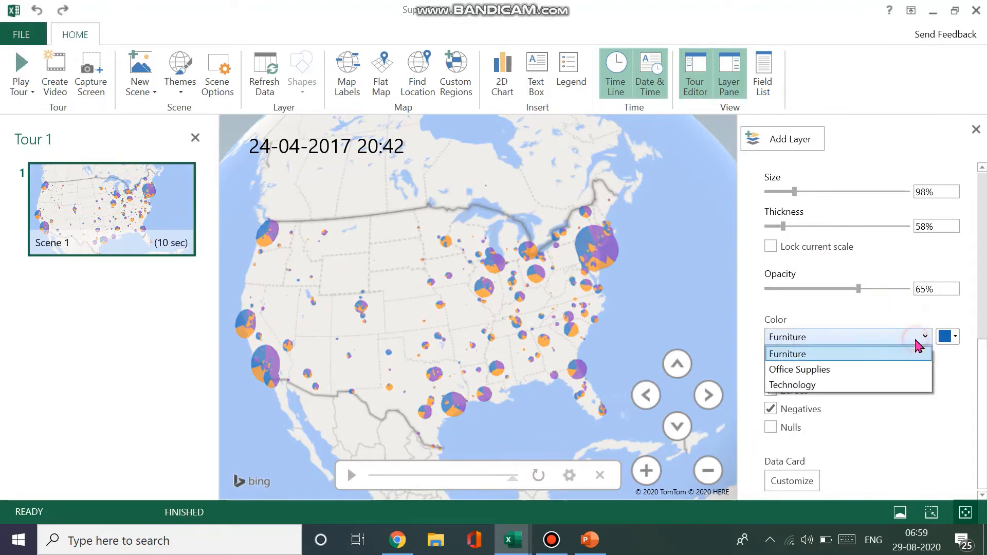
{"action": "left_click", "coordinate": [915, 368]}
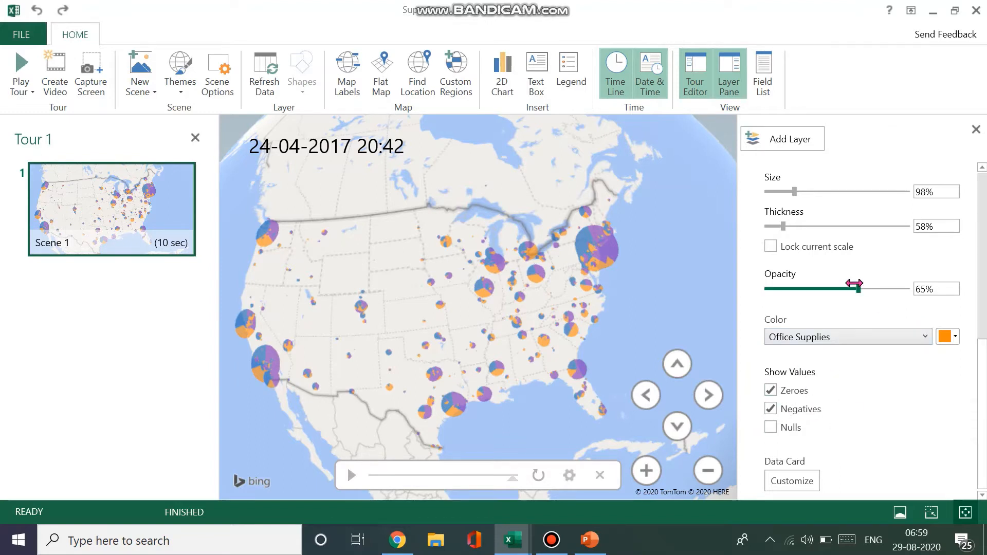
{"action": "left_click_drag", "start_coordinate": [858, 288], "coordinate": [895, 289]}
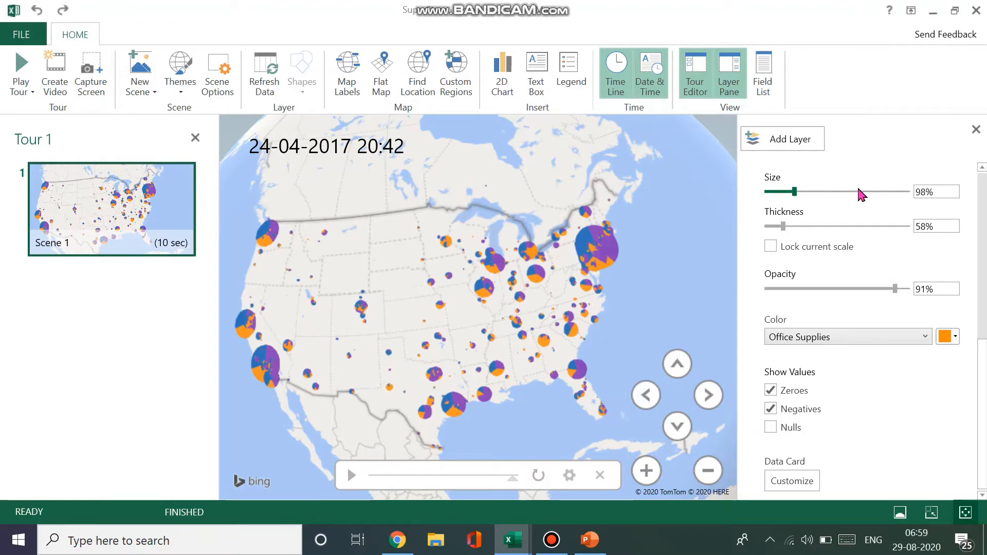
- Change Layer 1's visualization back to Stacked Column and inspect the layer options and the city columns in the northwest
{"action": "scroll", "coordinate": [859, 194], "scroll_direction": "up", "scroll_amount": 5}
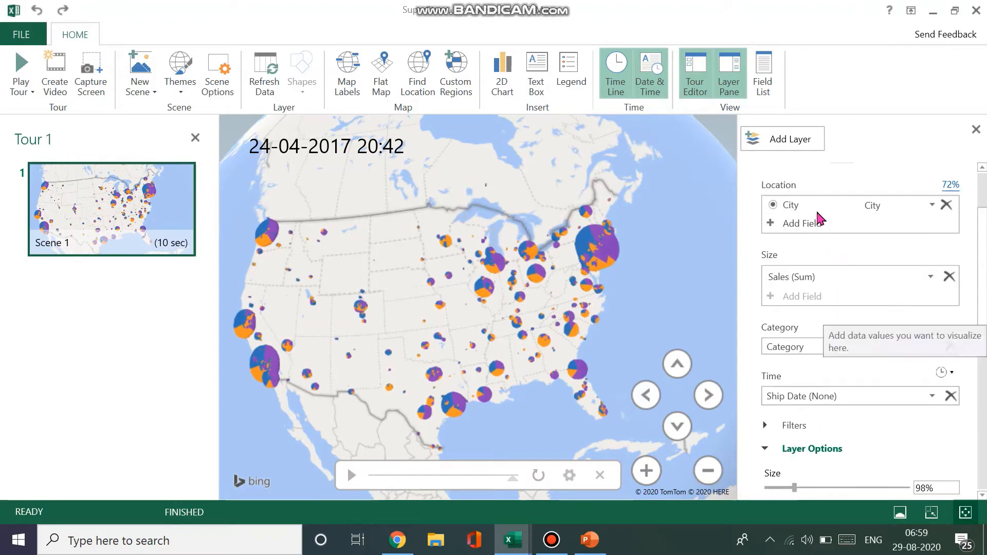
{"action": "scroll", "coordinate": [823, 308], "scroll_direction": "up", "scroll_amount": 2}
{"action": "left_click", "coordinate": [771, 194]}
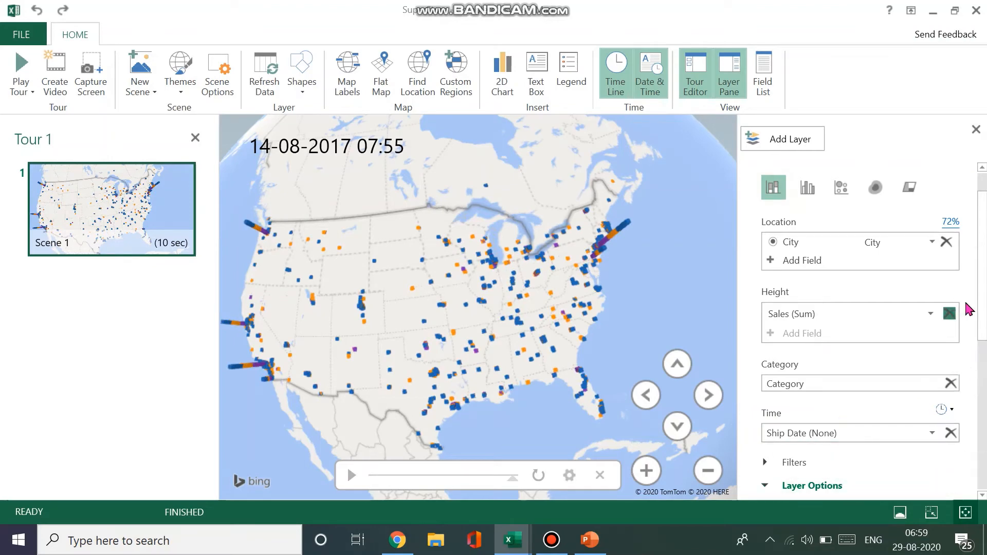
{"action": "left_click_drag", "start_coordinate": [982, 308], "coordinate": [985, 466]}
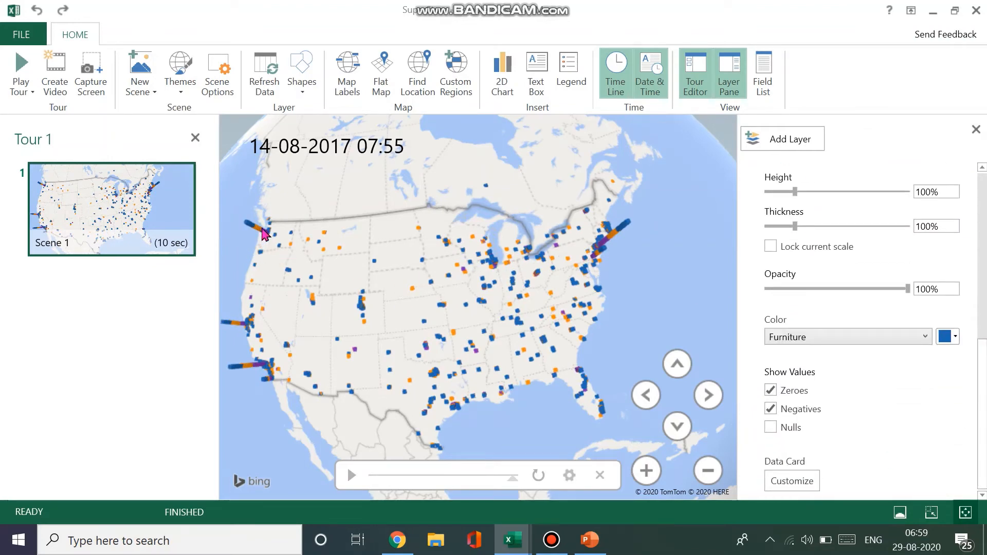
{"action": "mouse_move", "coordinate": [257, 233]}
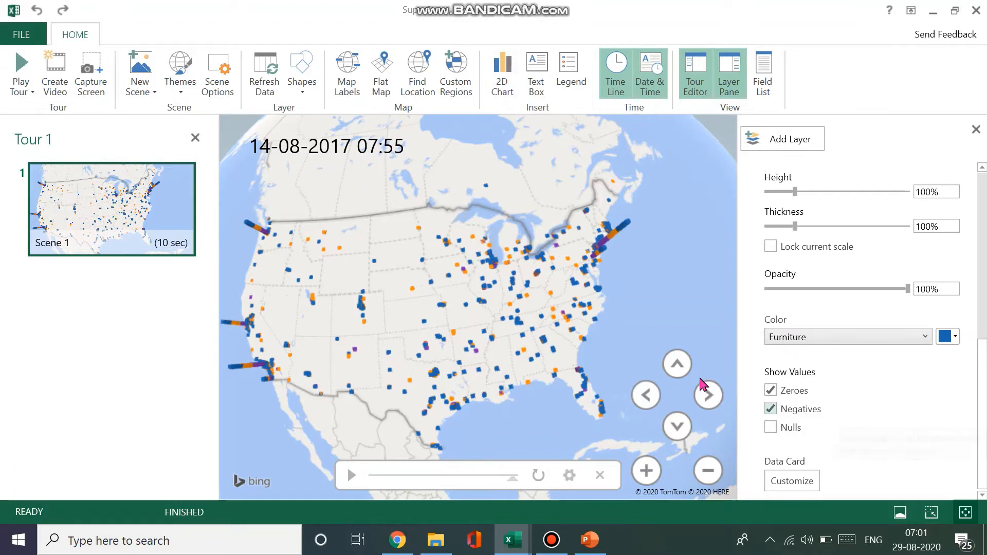
{"action": "mouse_move", "coordinate": [375, 263]}
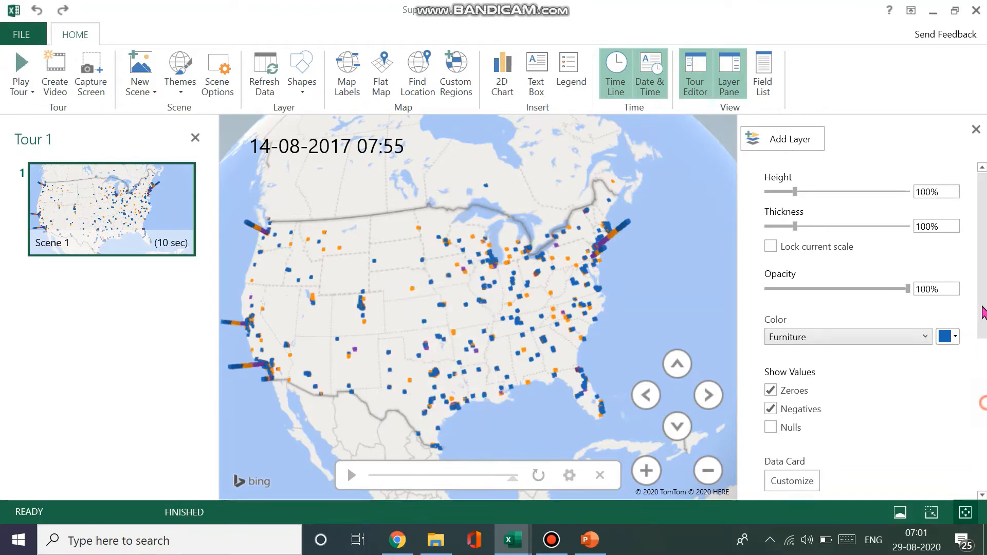
- Open Layer 1's data card customization and look through the available templates up to Template 6
{"action": "left_click_drag", "start_coordinate": [983, 312], "coordinate": [983, 180]}
{"action": "left_click_drag", "start_coordinate": [986, 286], "coordinate": [985, 487]}
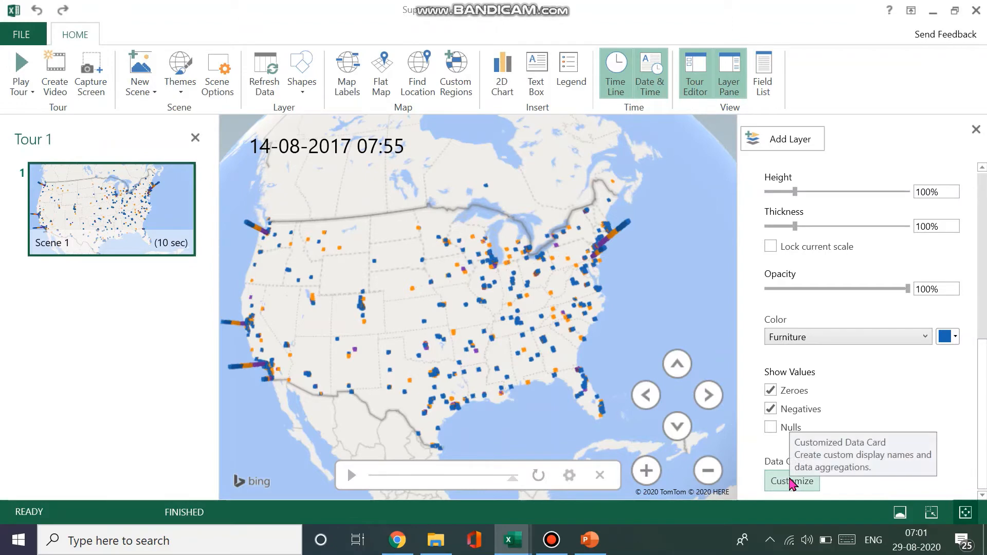
{"action": "left_click", "coordinate": [808, 484]}
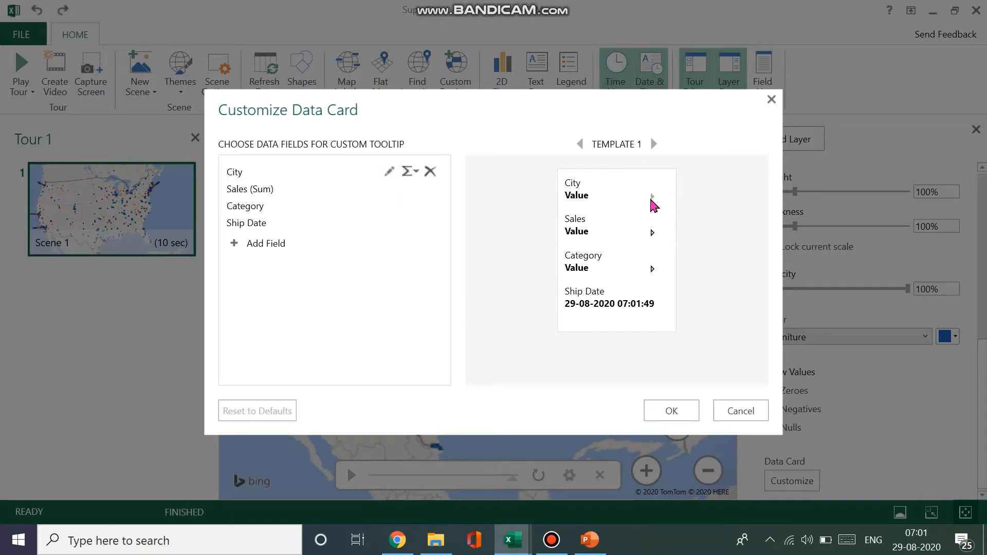
{"action": "left_click", "coordinate": [654, 145]}
{"action": "left_click", "coordinate": [654, 145]}
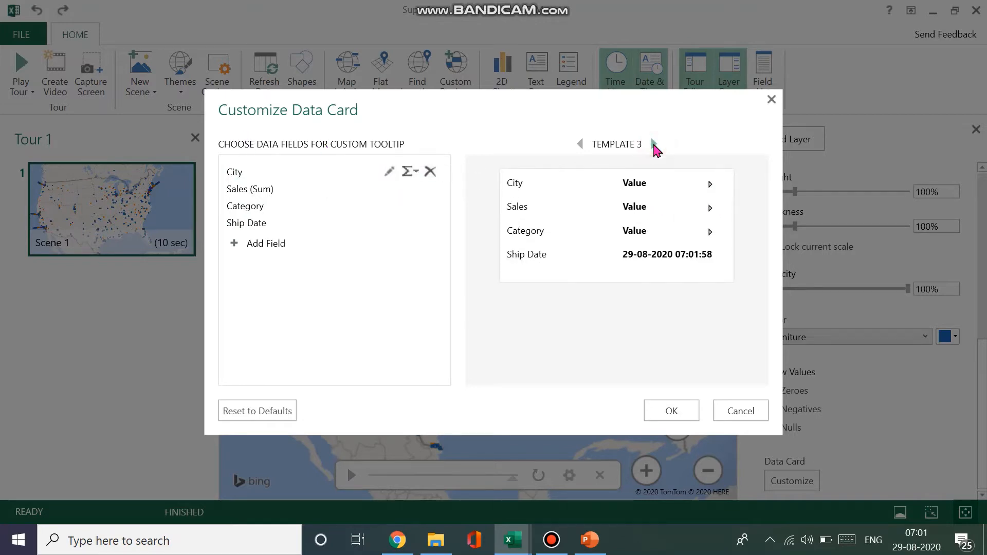
{"action": "left_click", "coordinate": [654, 144]}
{"action": "left_click", "coordinate": [654, 144]}
{"action": "left_click", "coordinate": [654, 145]}
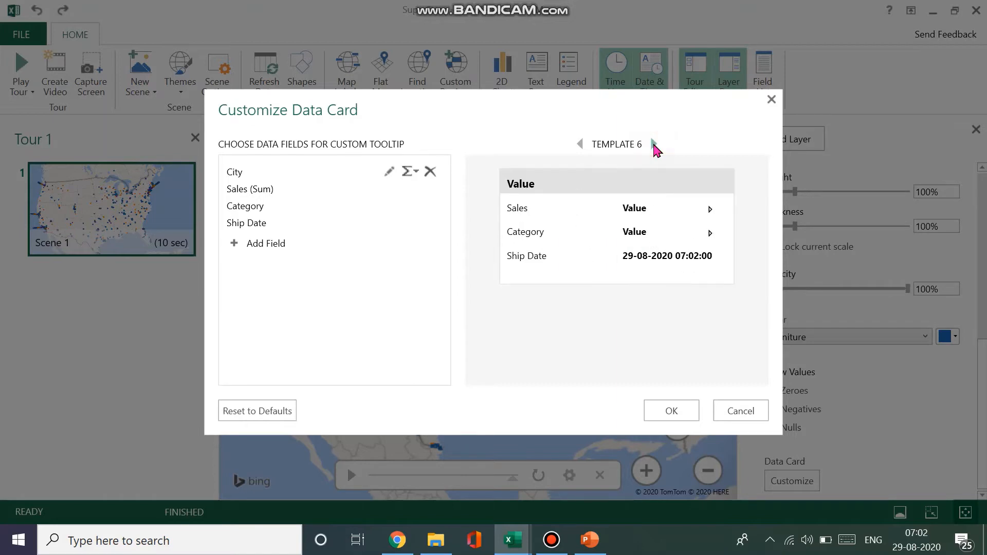
{"action": "left_click", "coordinate": [653, 145]}
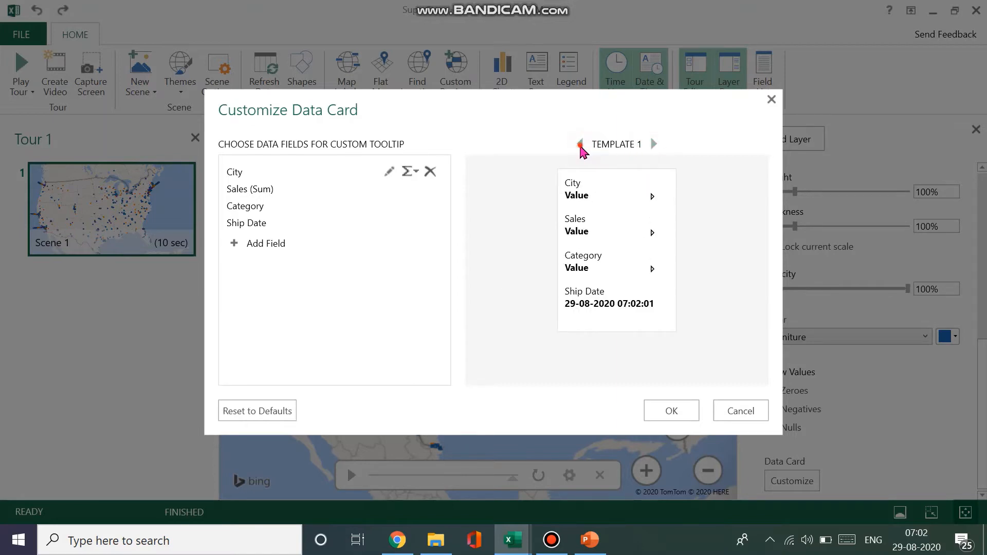
{"action": "left_click", "coordinate": [580, 144]}
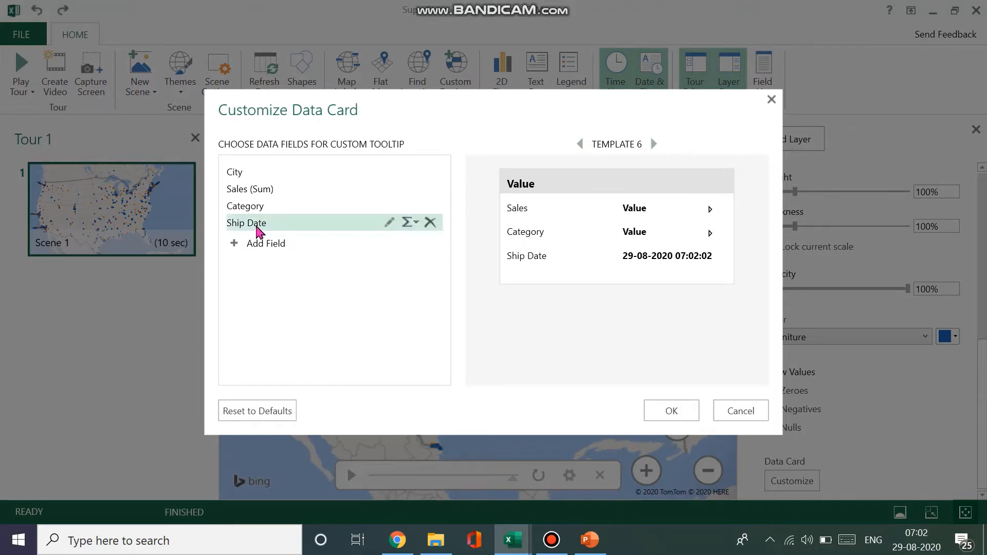
- Try removing the Ship Date and City fields from the data card, preview the templates, and discard the changes
{"action": "left_click", "coordinate": [431, 222]}
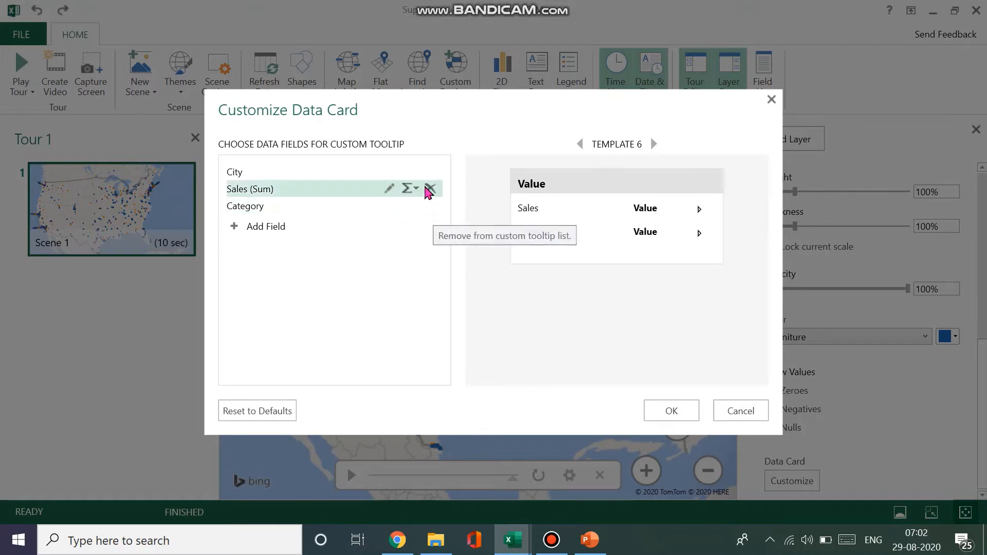
{"action": "left_click", "coordinate": [430, 169]}
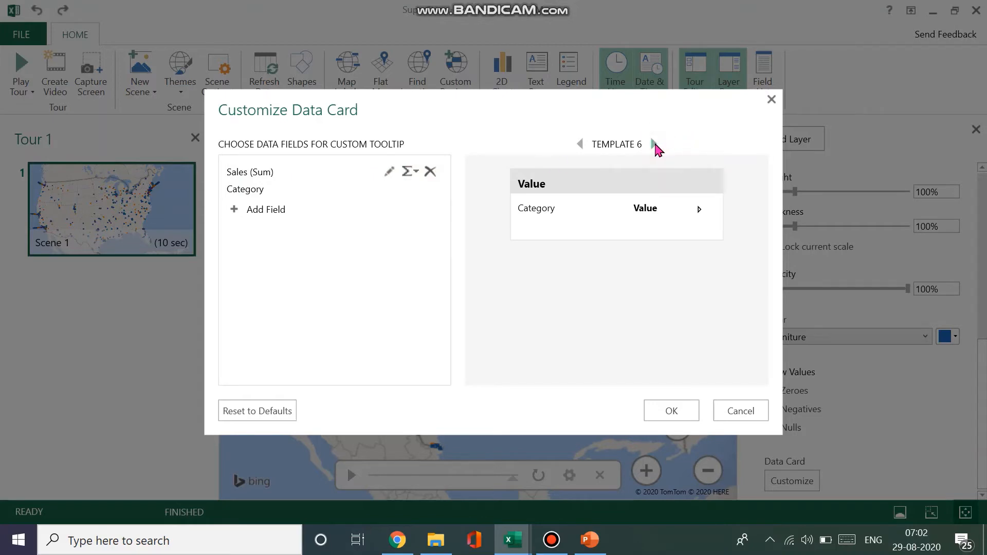
{"action": "left_click", "coordinate": [654, 144]}
{"action": "left_click", "coordinate": [653, 144]}
{"action": "left_click", "coordinate": [654, 144]}
{"action": "left_click", "coordinate": [654, 145]}
{"action": "left_click", "coordinate": [654, 145]}
{"action": "left_click", "coordinate": [654, 145]}
{"action": "left_click", "coordinate": [654, 144]}
{"action": "left_click", "coordinate": [654, 145]}
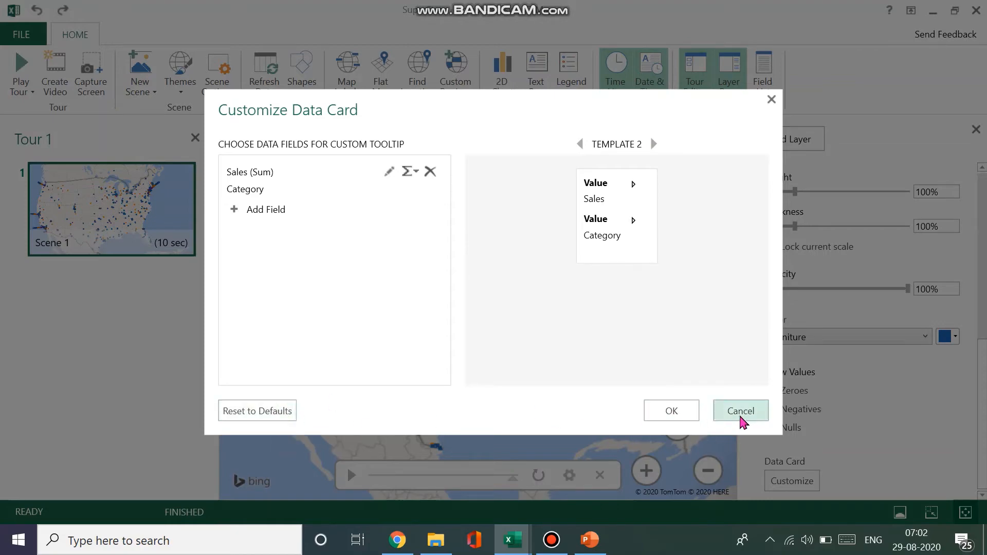
{"action": "left_click", "coordinate": [742, 418]}
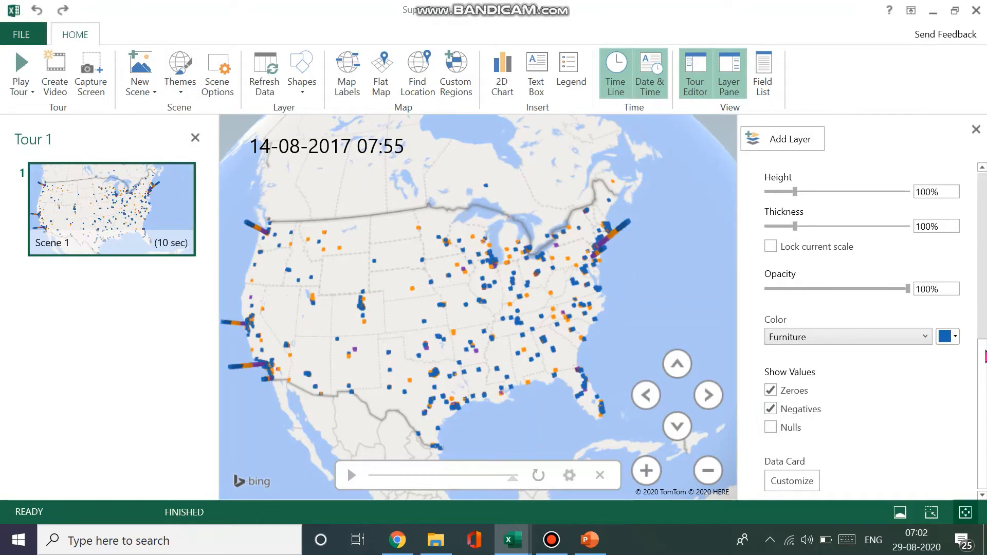
- Try the Heat Map, Region and Clustered Column visualizations on Layer 1
{"action": "left_click_drag", "start_coordinate": [984, 350], "coordinate": [984, 181]}
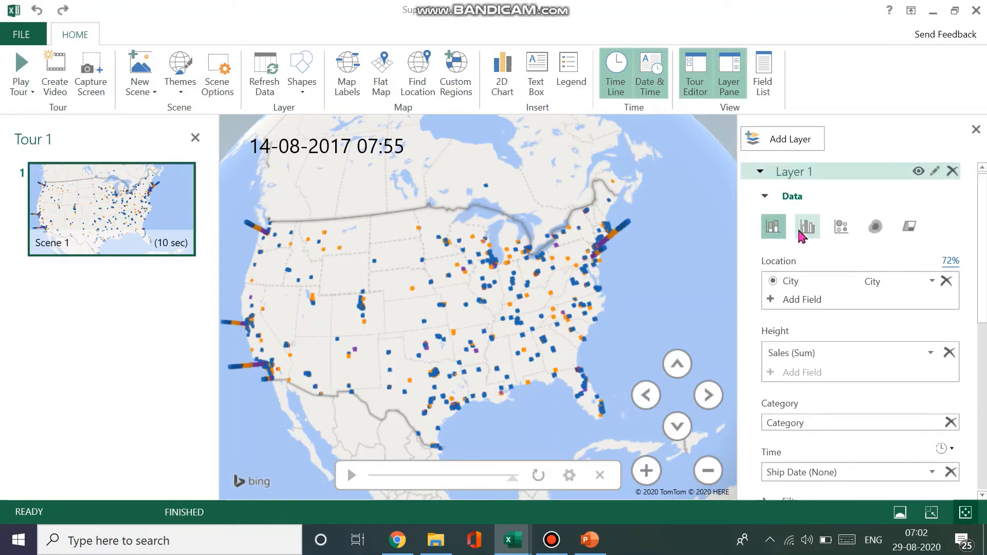
{"action": "left_click", "coordinate": [878, 234]}
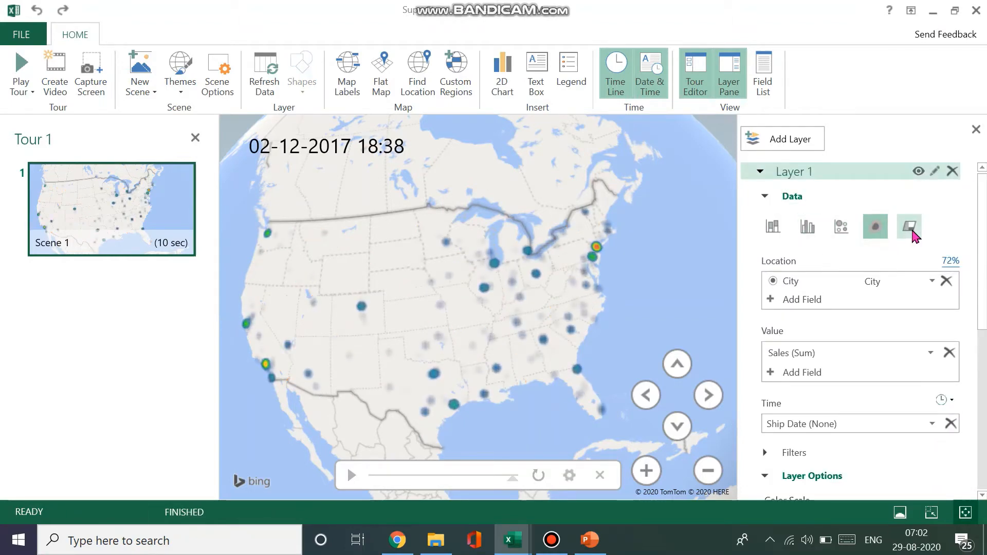
{"action": "left_click", "coordinate": [910, 226]}
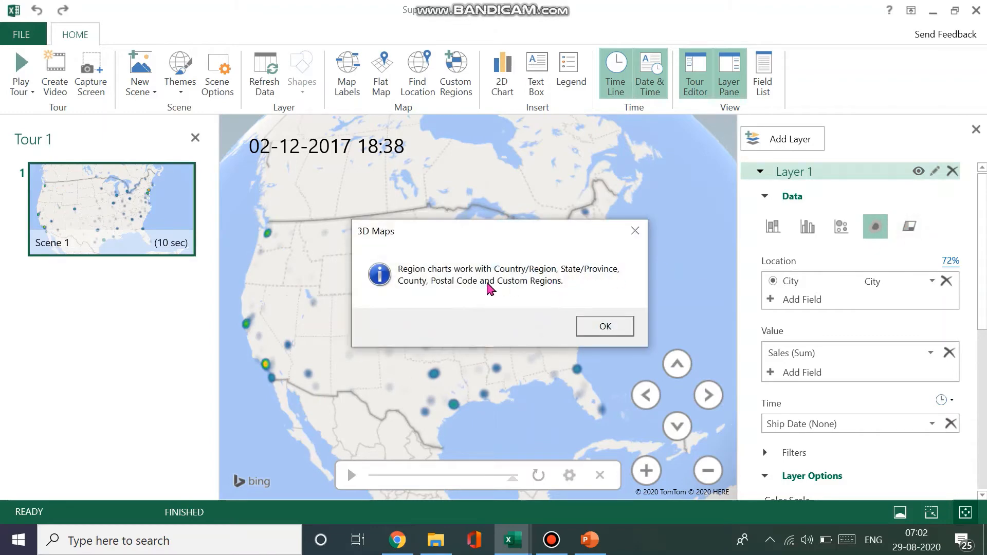
{"action": "left_click", "coordinate": [596, 327]}
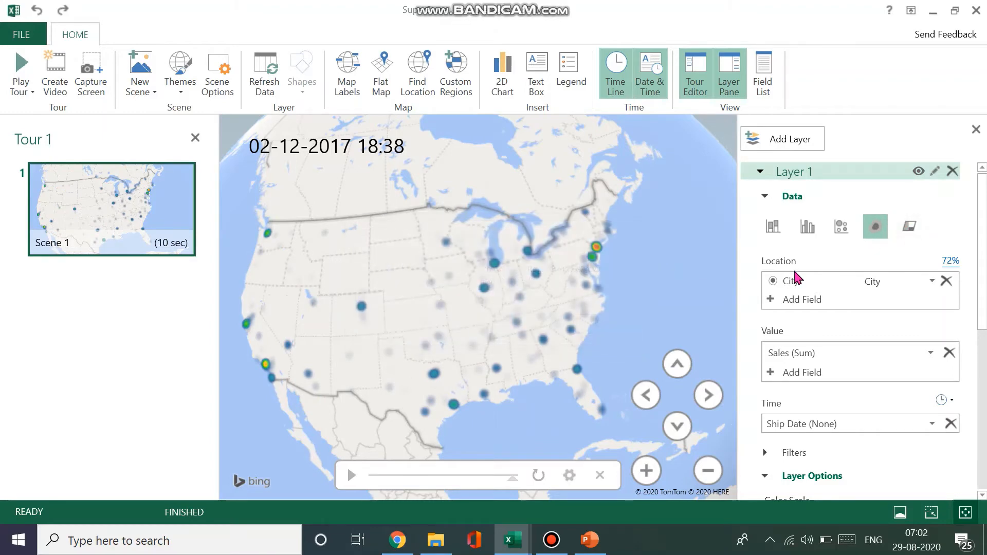
{"action": "left_click", "coordinate": [811, 228]}
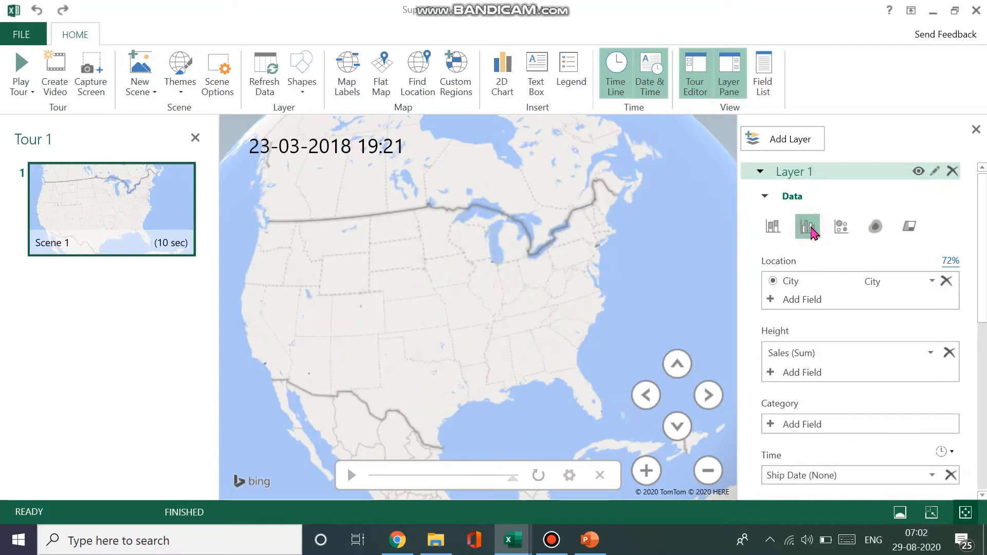
- Change Layer 1's visualization back to Stacked Column and add Segment as its category field
{"action": "left_click", "coordinate": [771, 228]}
{"action": "left_click_drag", "start_coordinate": [984, 260], "coordinate": [985, 306]}
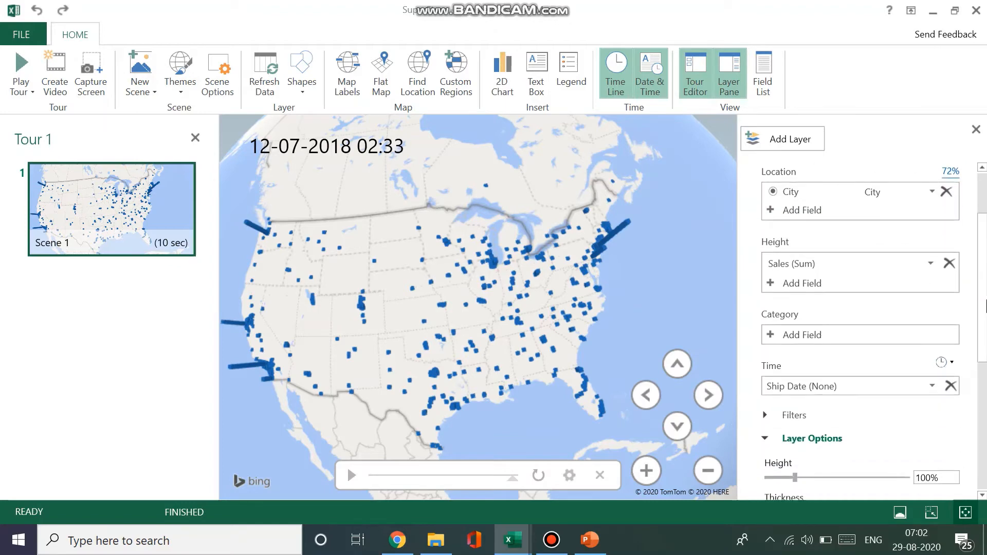
{"action": "left_click", "coordinate": [803, 335]}
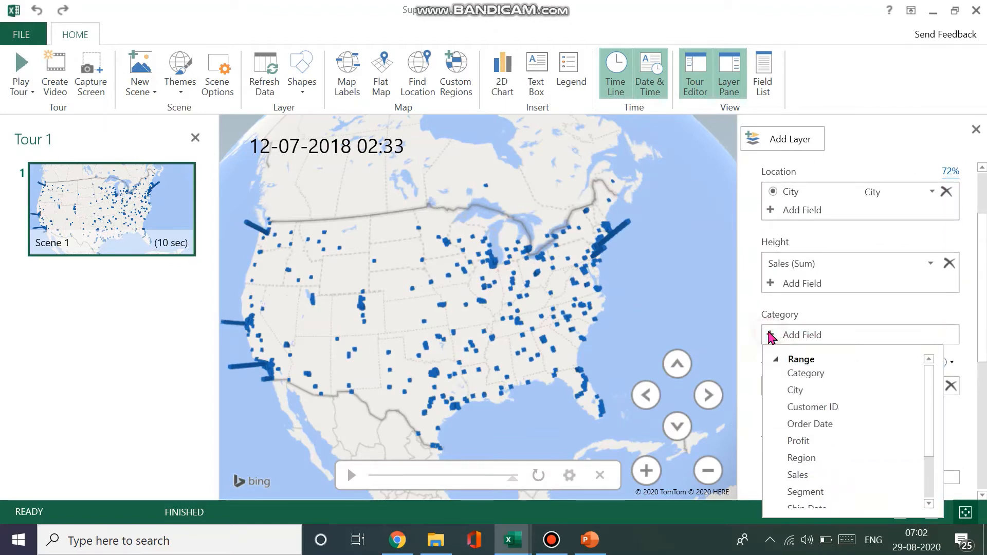
{"action": "left_click_drag", "start_coordinate": [930, 409], "coordinate": [930, 452]}
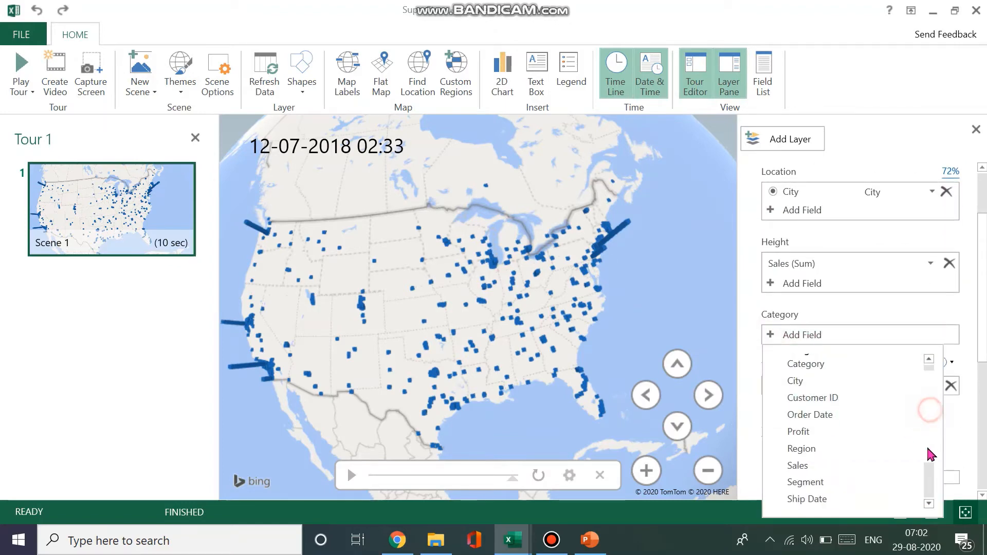
{"action": "left_click", "coordinate": [881, 426]}
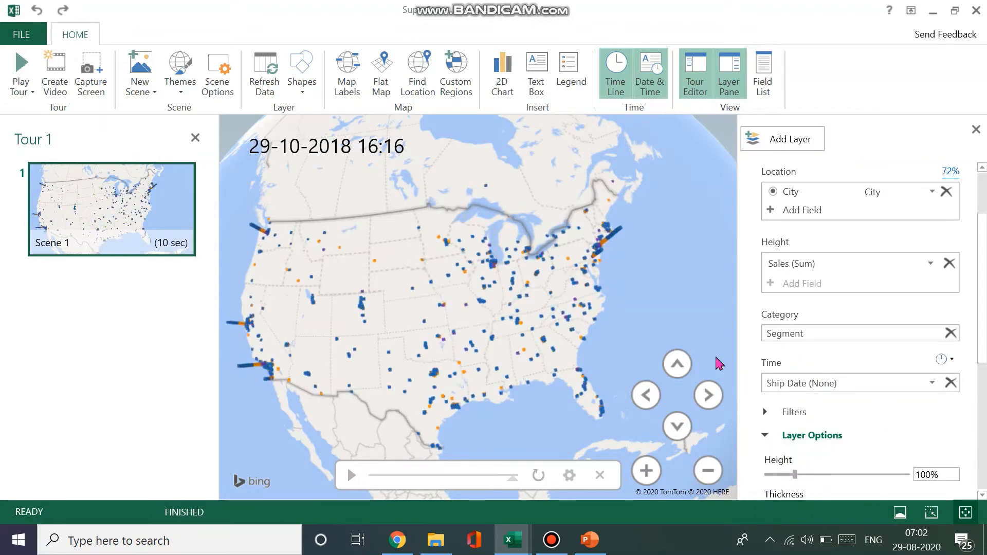
- In Layer 1's layer options, set the columns' height to 149% and their thickness to 64%
{"action": "scroll", "coordinate": [985, 303], "scroll_direction": "down", "scroll_amount": 3}
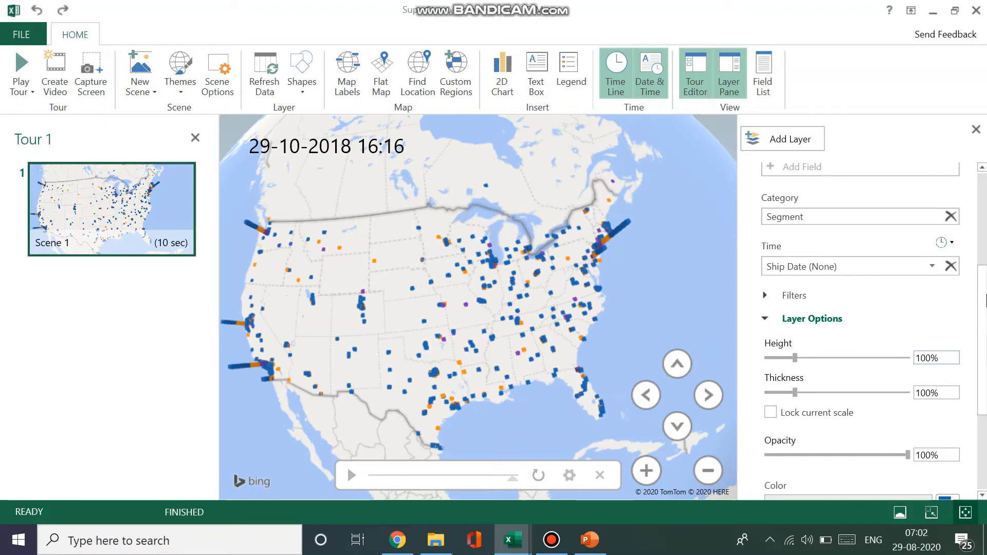
{"action": "scroll", "coordinate": [986, 330], "scroll_direction": "down", "scroll_amount": 1}
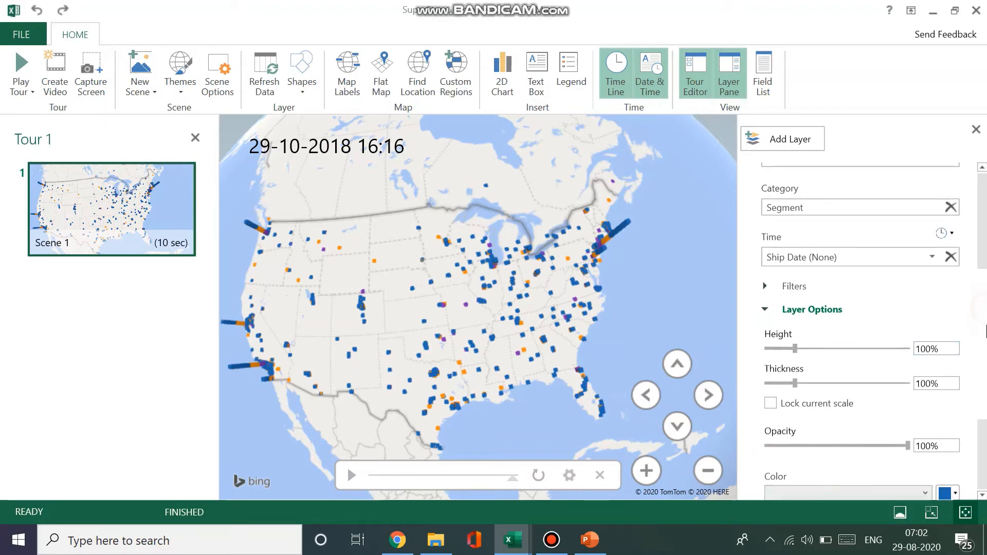
{"action": "scroll", "coordinate": [985, 330], "scroll_direction": "down", "scroll_amount": 1}
{"action": "left_click_drag", "start_coordinate": [798, 310], "coordinate": [776, 307]}
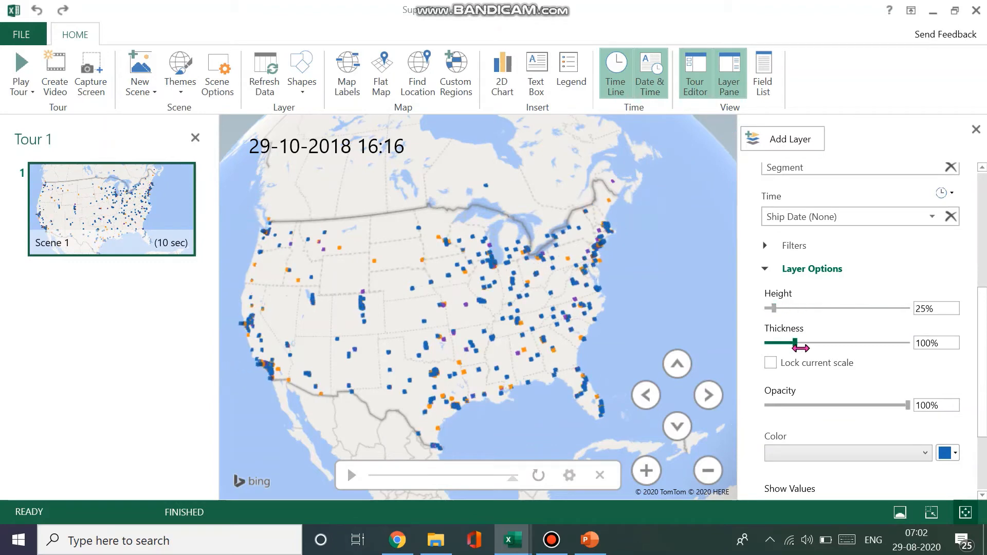
{"action": "mouse_move", "coordinate": [796, 345]}
{"action": "left_mouse_down"}
{"action": "mouse_move", "coordinate": [846, 344]}
{"action": "mouse_move", "coordinate": [775, 348]}
{"action": "mouse_move", "coordinate": [786, 348]}
{"action": "left_mouse_up"}
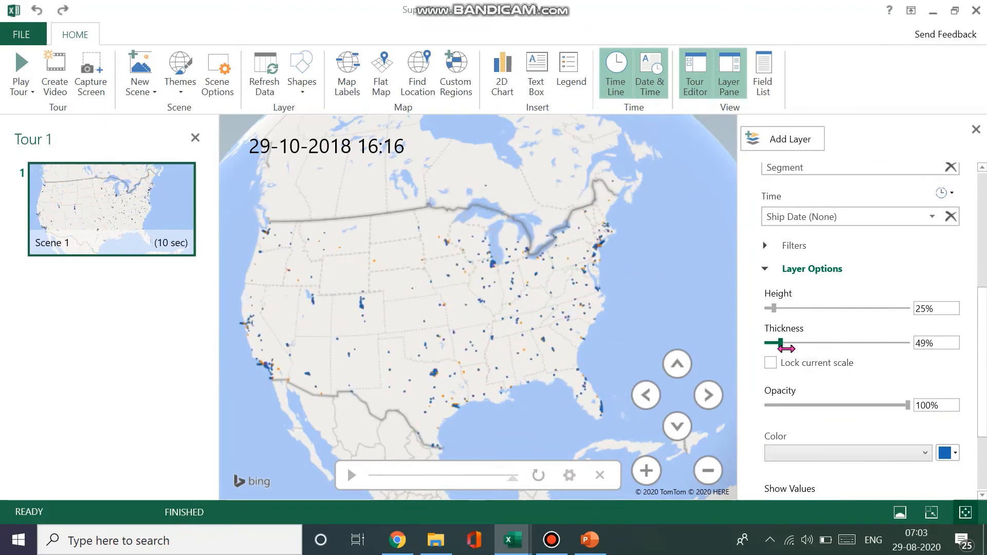
{"action": "left_click_drag", "start_coordinate": [773, 309], "coordinate": [809, 307]}
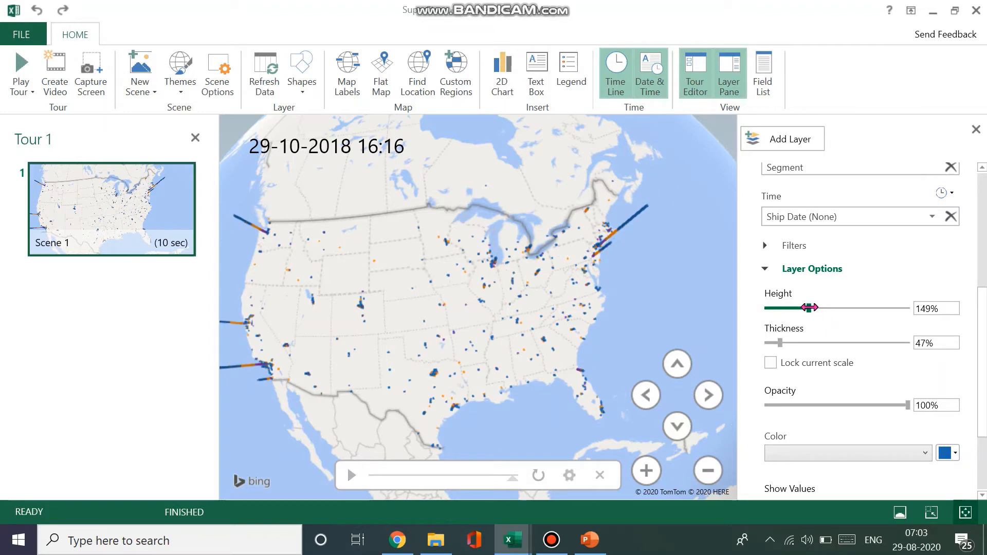
{"action": "left_click", "coordinate": [785, 343]}
- Turn the current scale lock on and off again, set the columns' opacity to 95%, and check the color choices
{"action": "left_click", "coordinate": [772, 364]}
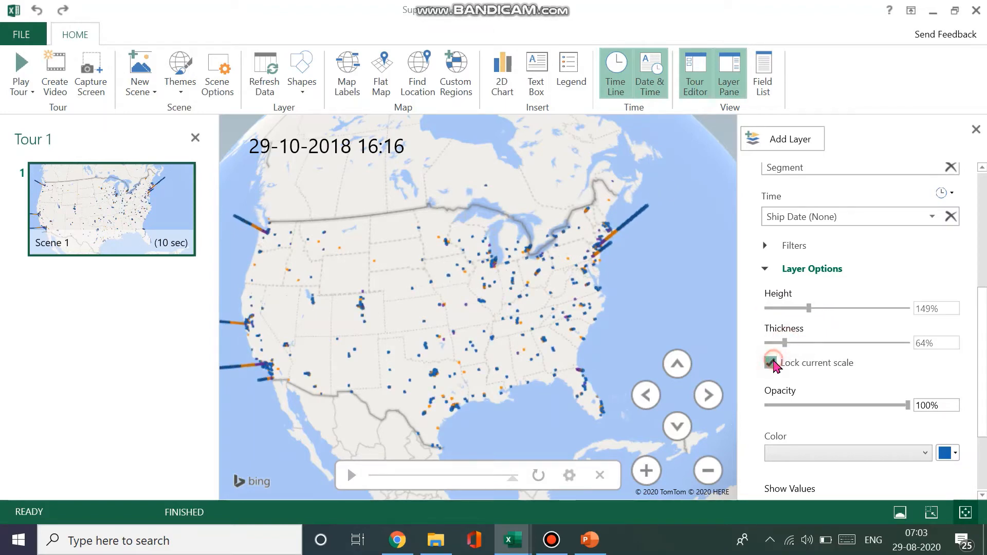
{"action": "left_click", "coordinate": [772, 364]}
{"action": "mouse_move", "coordinate": [908, 405]}
{"action": "left_mouse_down"}
{"action": "mouse_move", "coordinate": [822, 408]}
{"action": "mouse_move", "coordinate": [900, 406]}
{"action": "left_mouse_up"}
{"action": "scroll", "coordinate": [900, 406], "scroll_direction": "down", "scroll_amount": 3}
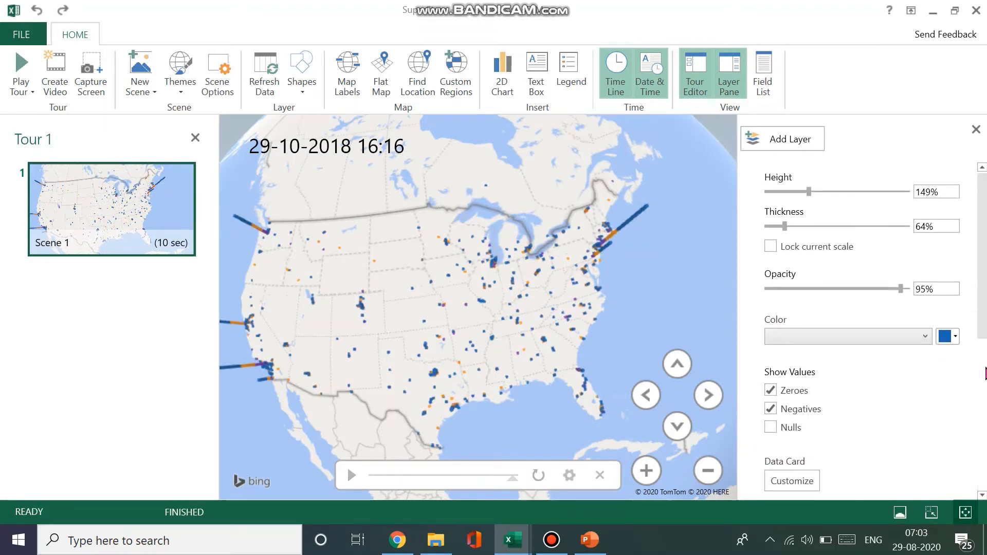
{"action": "left_click", "coordinate": [920, 341]}
{"action": "left_click", "coordinate": [919, 400]}
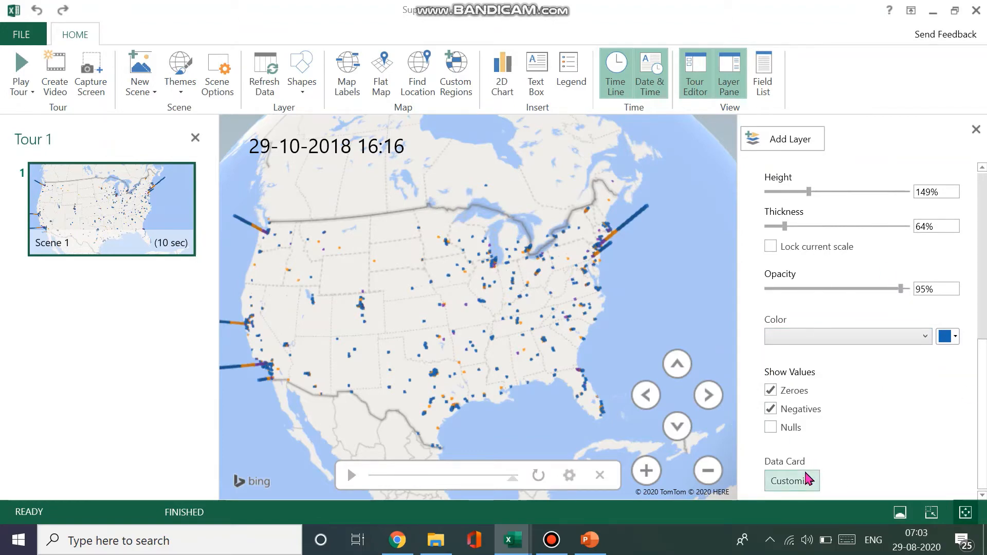
- Collapse Layer 1's layer options, expand its filters, and add a filter on the Ship Mode field
{"action": "scroll", "coordinate": [985, 288], "scroll_direction": "up", "scroll_amount": 3}
{"action": "scroll", "coordinate": [985, 288], "scroll_direction": "up", "scroll_amount": 3}
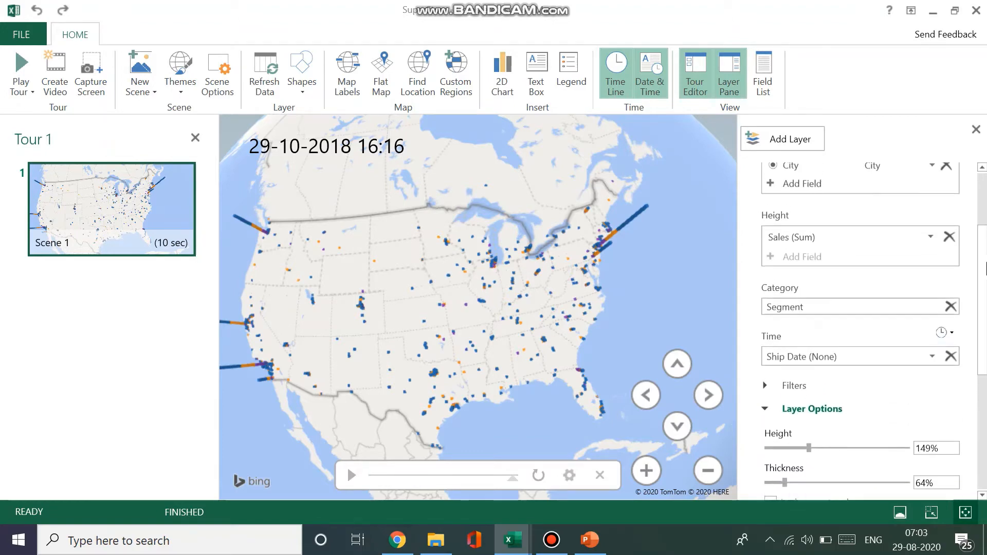
{"action": "left_click", "coordinate": [764, 408]}
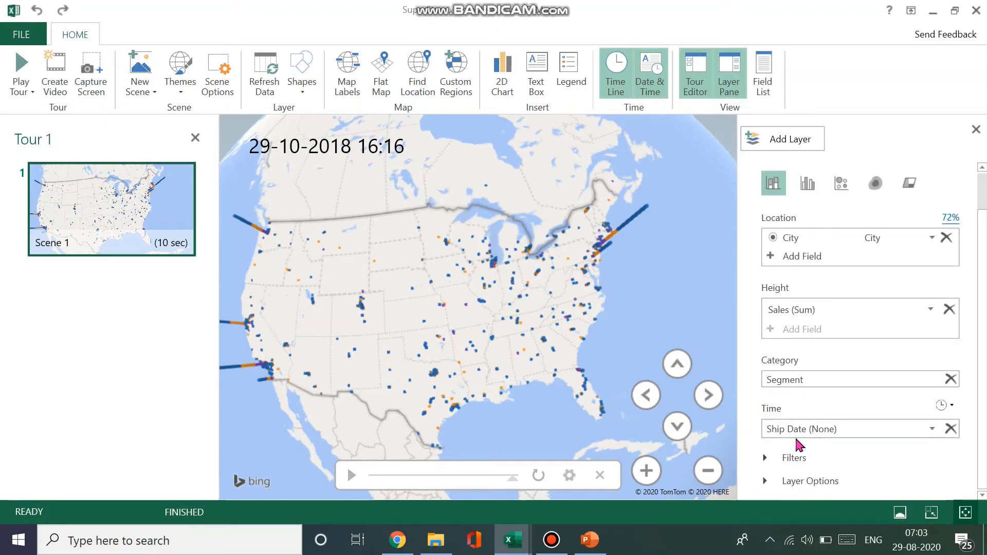
{"action": "left_click", "coordinate": [765, 459]}
{"action": "scroll", "coordinate": [985, 363], "scroll_direction": "down", "scroll_amount": 1}
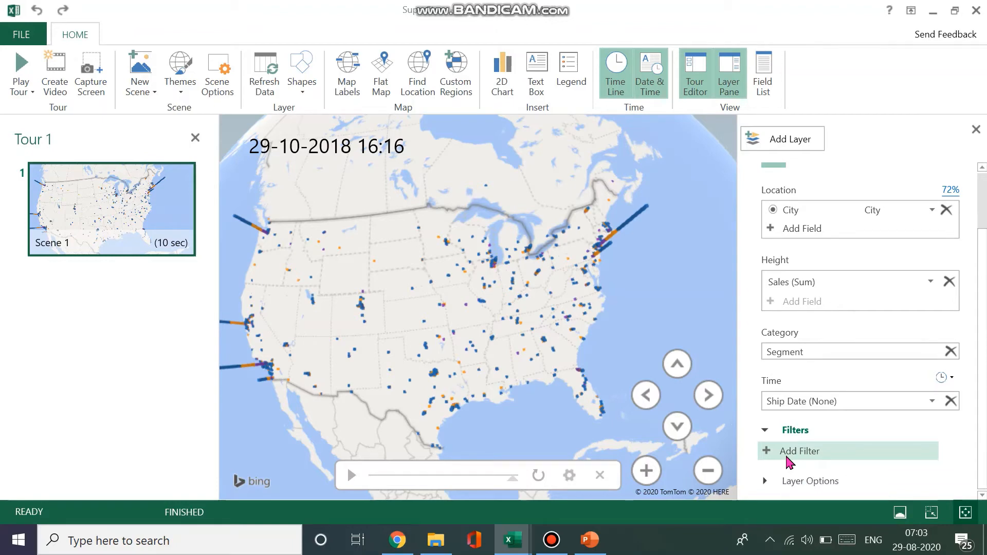
{"action": "left_click", "coordinate": [789, 458]}
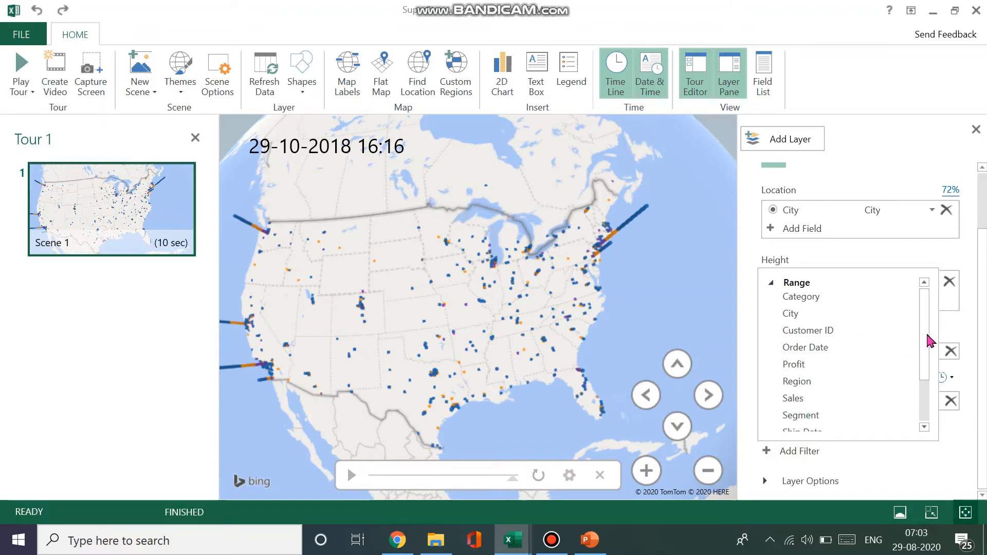
{"action": "left_click_drag", "start_coordinate": [923, 331], "coordinate": [919, 412]}
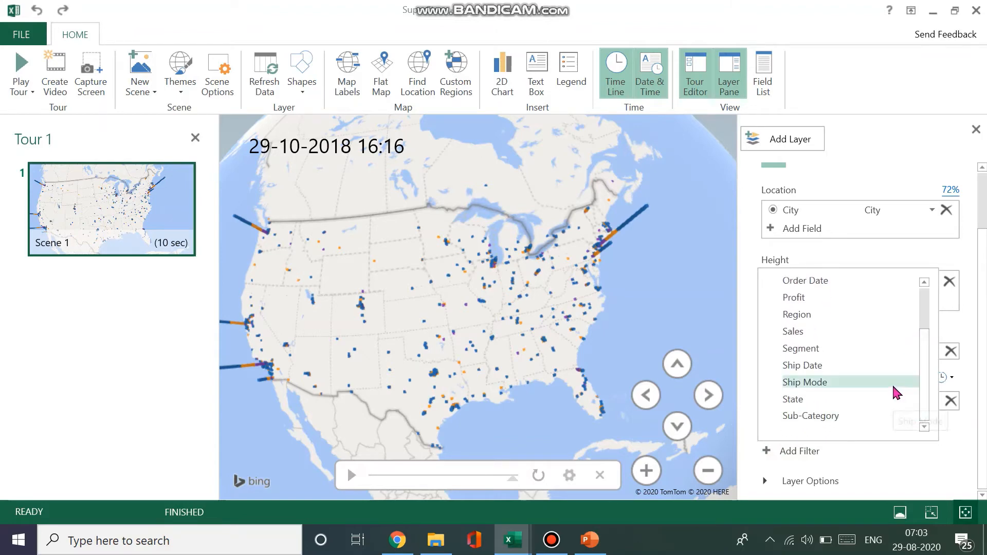
{"action": "left_click_drag", "start_coordinate": [926, 375], "coordinate": [924, 396]}
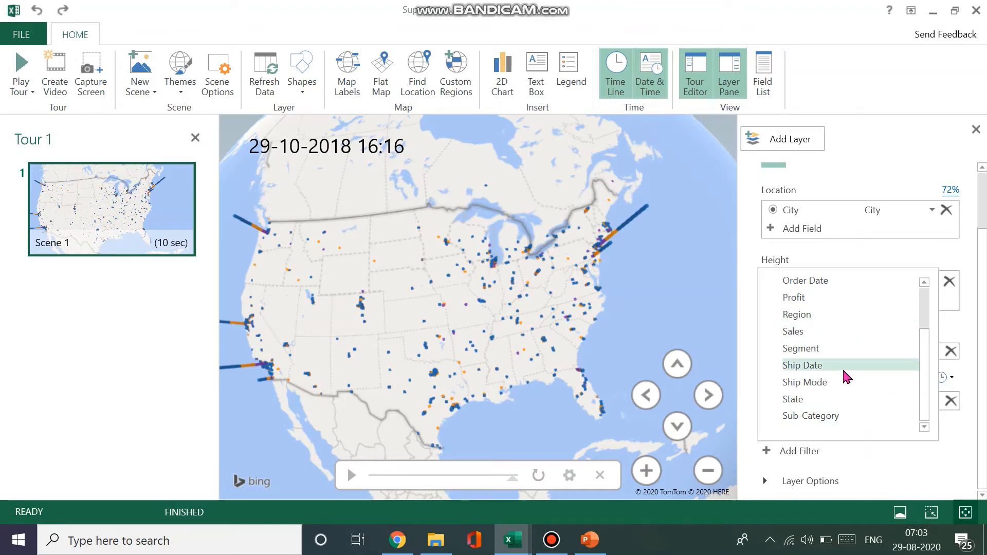
{"action": "left_click", "coordinate": [838, 381]}
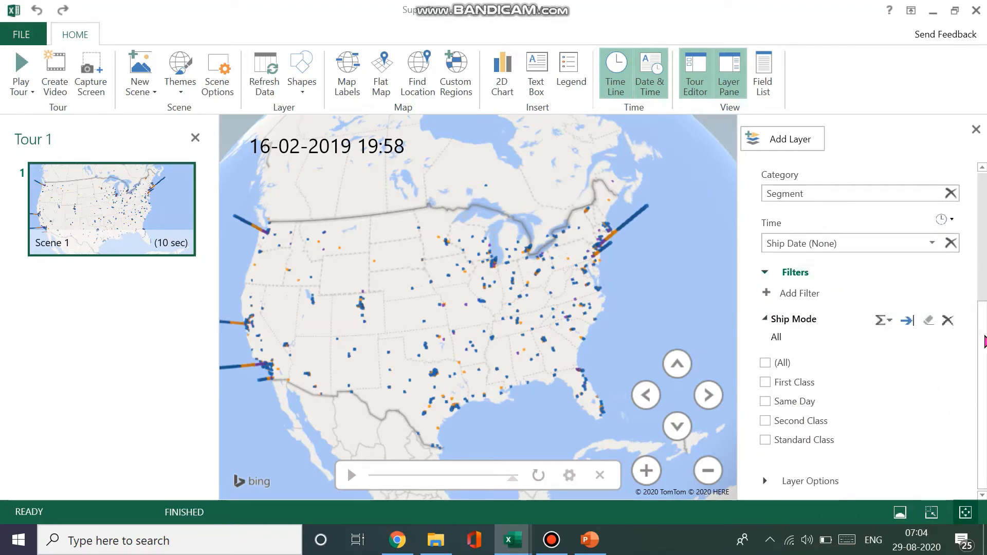
{"action": "left_click", "coordinate": [984, 343]}
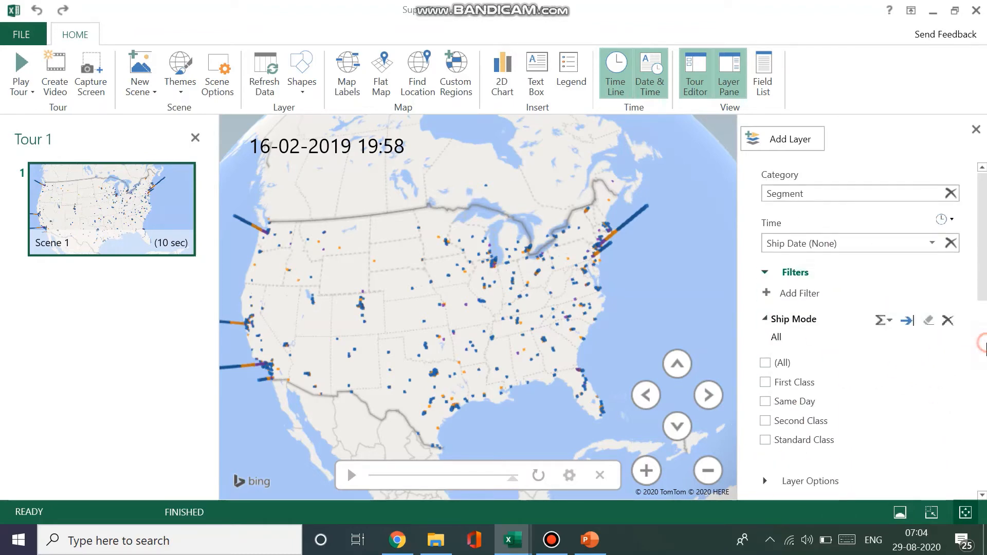
- Filter the map by the First Class, Same Day, Second Class and Standard Class ship modes in turn
{"action": "left_click", "coordinate": [771, 385]}
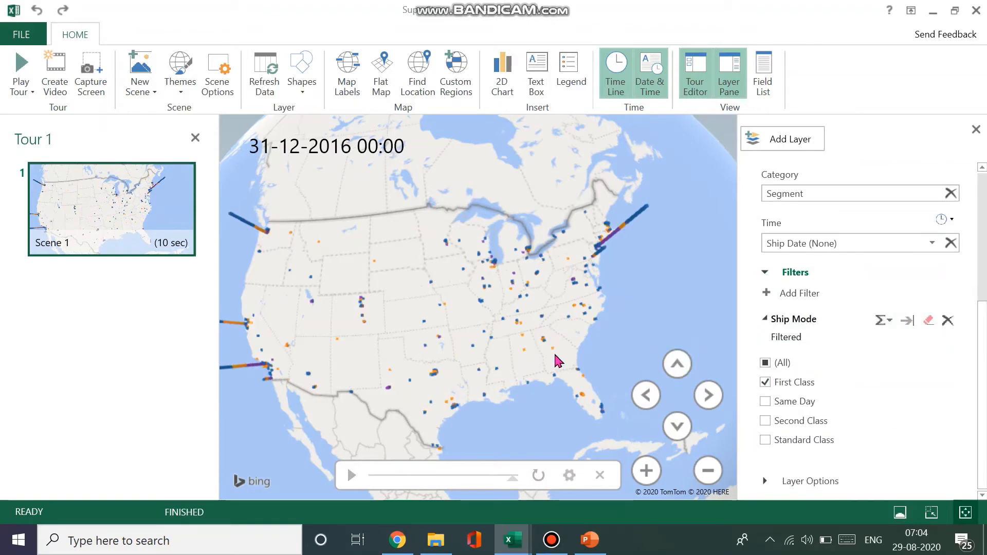
{"action": "scroll", "coordinate": [558, 361], "scroll_direction": "down", "scroll_amount": 1}
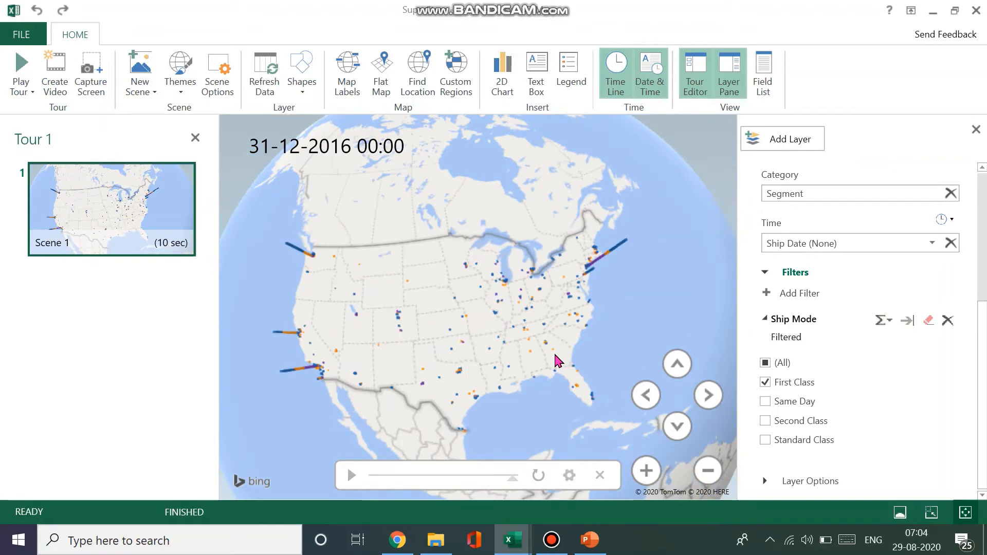
{"action": "left_click", "coordinate": [766, 402]}
{"action": "left_click", "coordinate": [766, 383]}
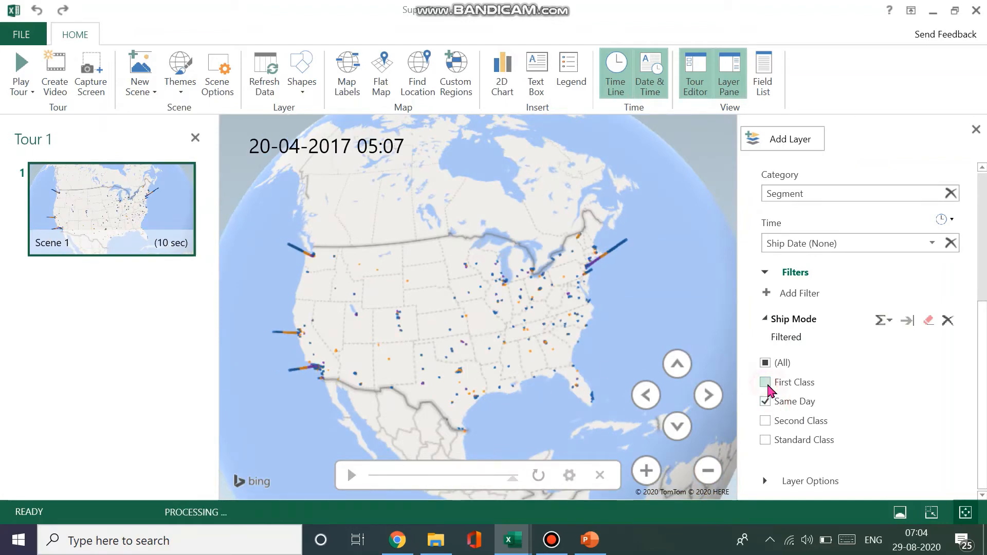
{"action": "left_click", "coordinate": [766, 421]}
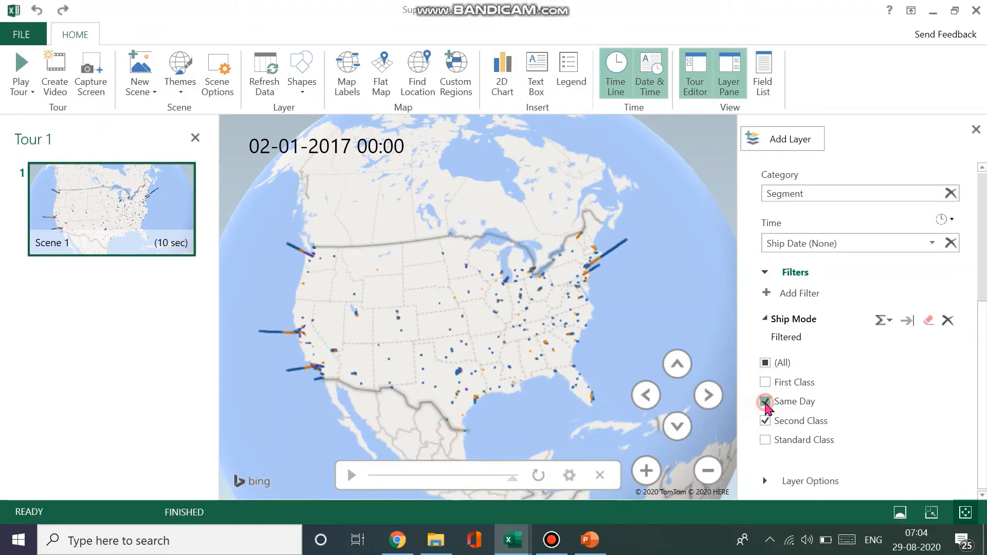
{"action": "left_click", "coordinate": [766, 402]}
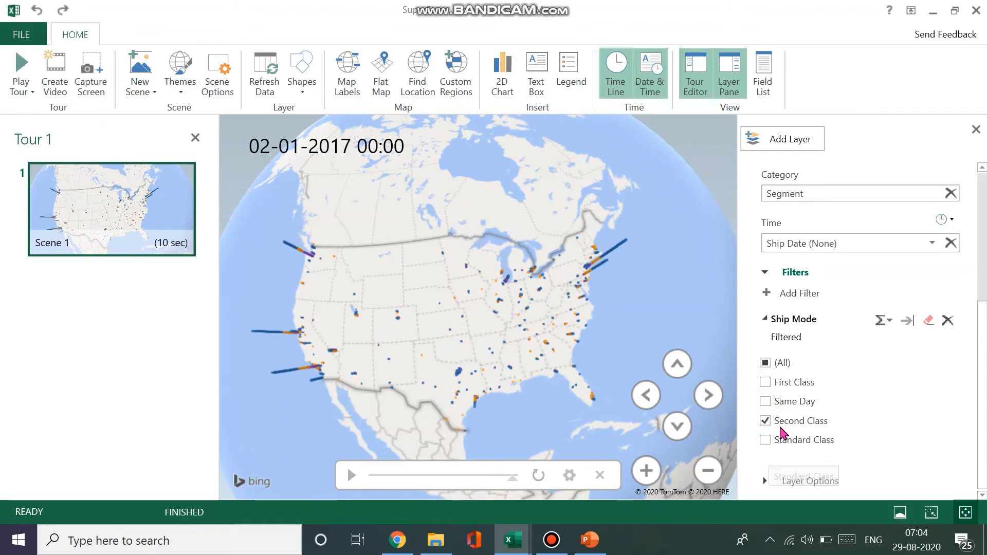
{"action": "left_click", "coordinate": [765, 422]}
{"action": "left_click", "coordinate": [766, 440]}
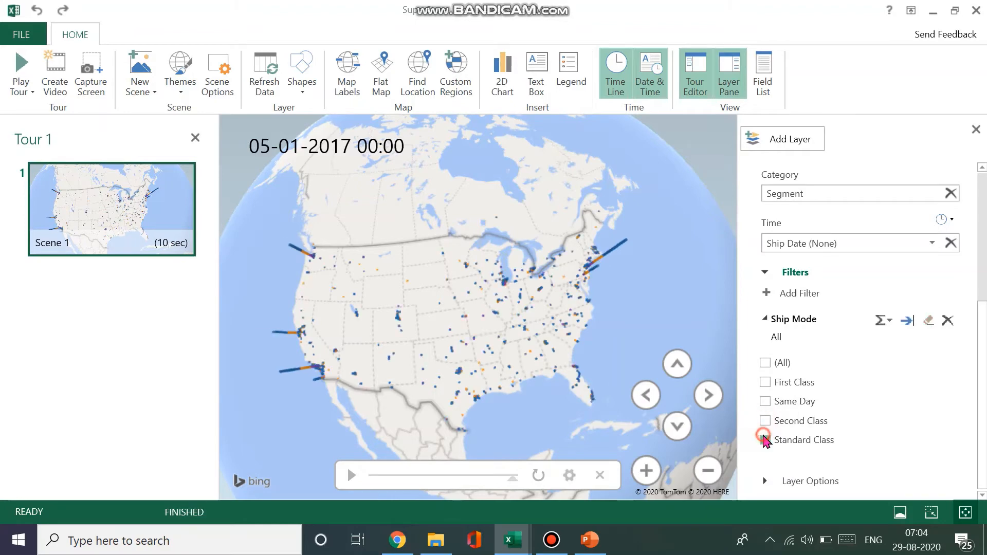
- Remove Layer 1's Ship Mode filter and add a filter on the Region field instead
{"action": "left_click", "coordinate": [947, 323]}
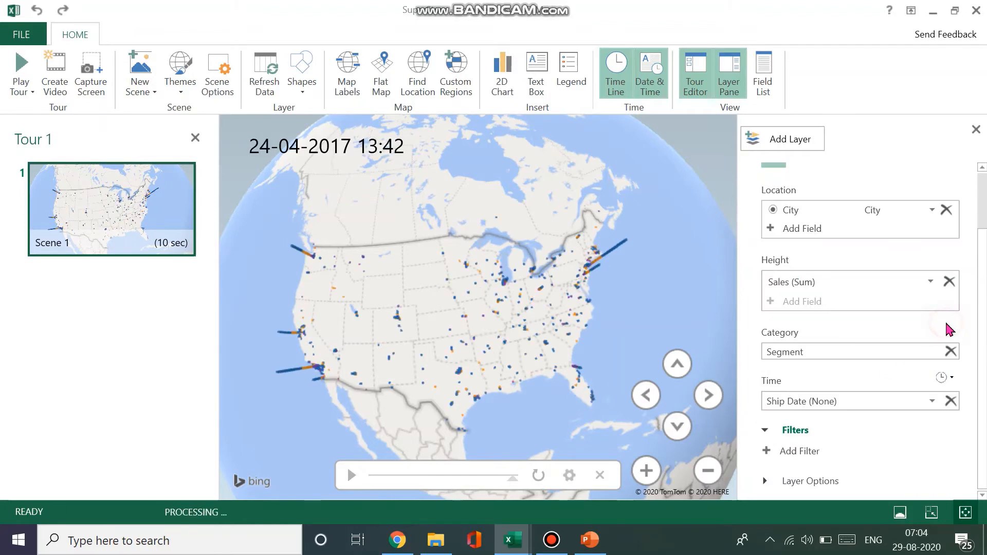
{"action": "left_click", "coordinate": [764, 455]}
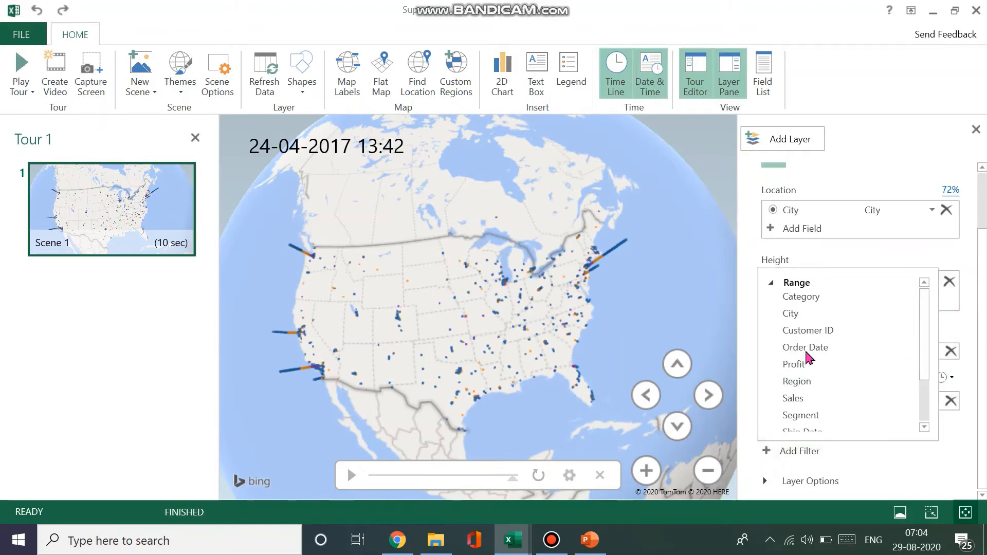
{"action": "left_click", "coordinate": [810, 383]}
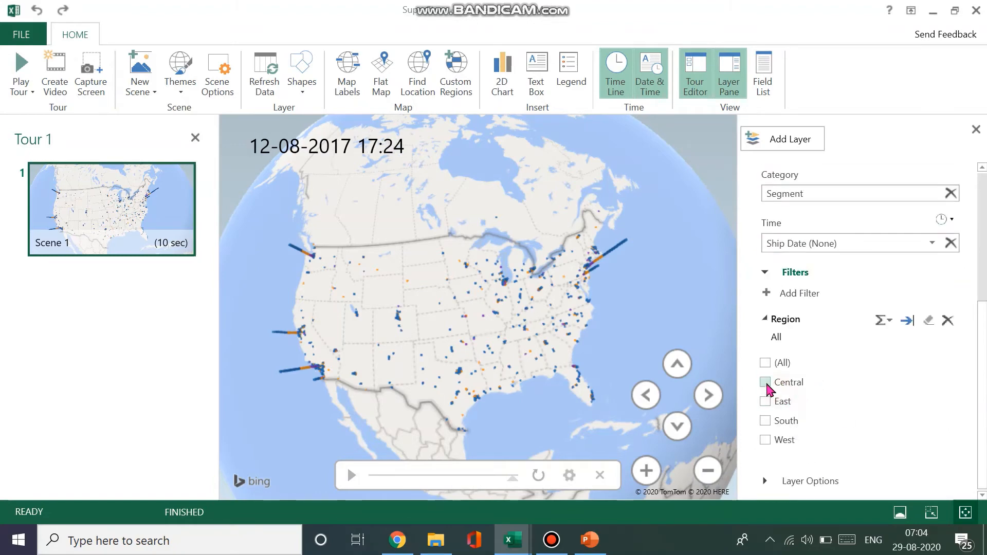
- Filter the map by the Central, East, South and West regions in turn, and clear the region selection
{"action": "left_click", "coordinate": [765, 383]}
{"action": "left_click", "coordinate": [766, 402]}
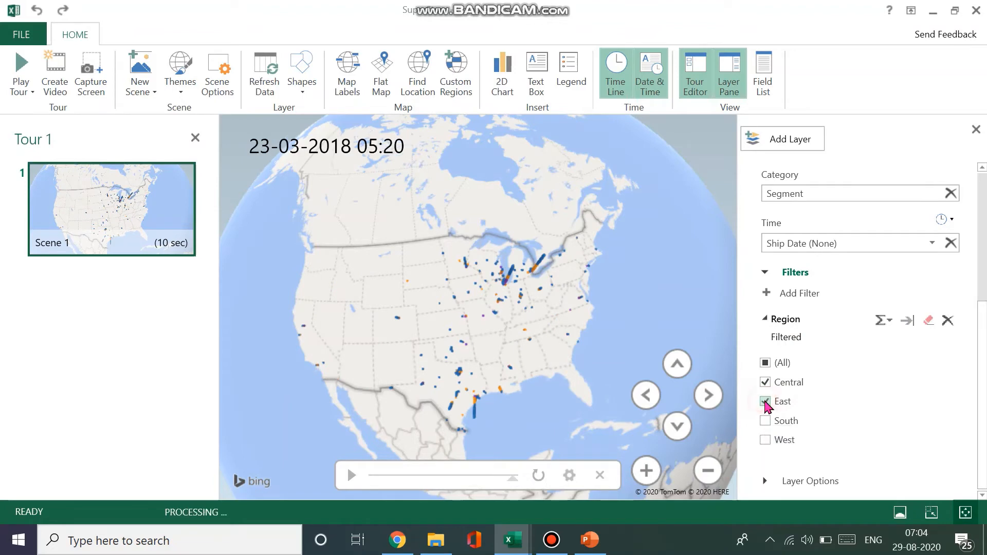
{"action": "left_click", "coordinate": [766, 382]}
{"action": "left_click", "coordinate": [765, 421]}
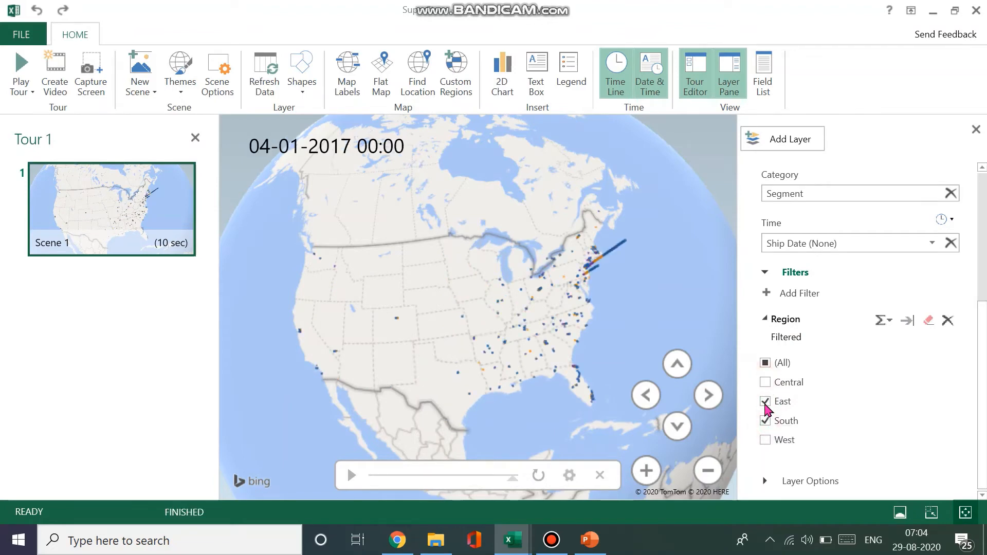
{"action": "left_click", "coordinate": [766, 402]}
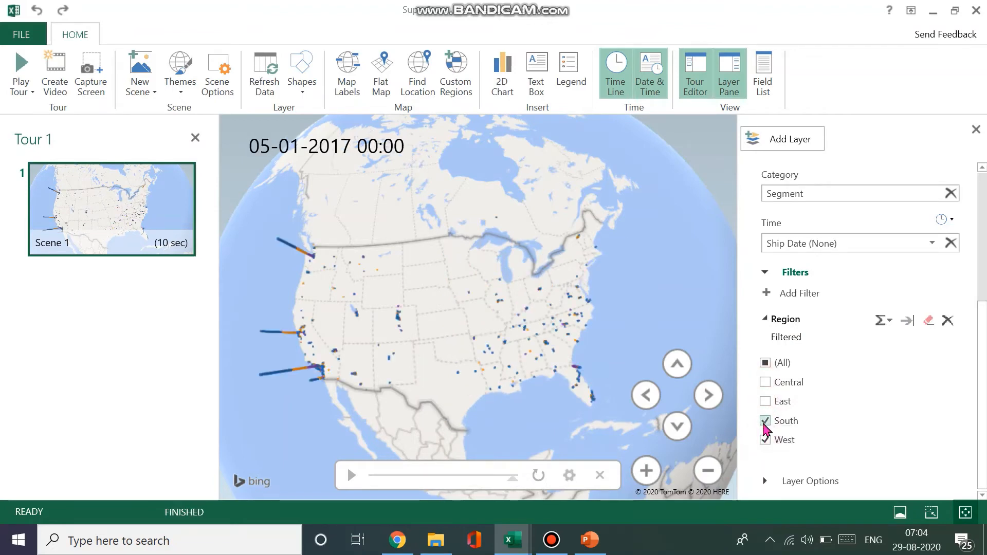
{"action": "left_click", "coordinate": [765, 422]}
{"action": "left_click", "coordinate": [765, 442]}
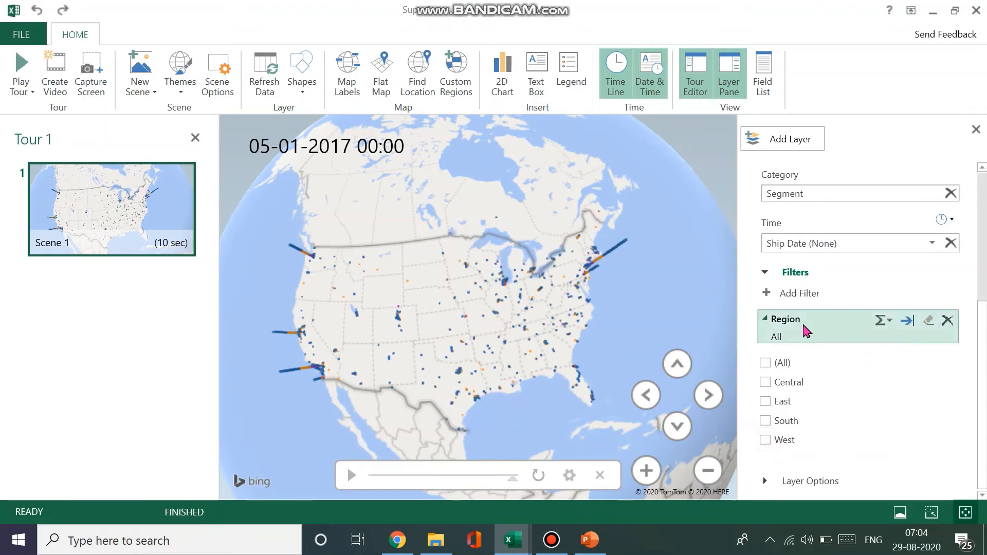
- Add a second filter on Ship Mode, limit the region to Central, and try Standard Class before keeping only Second Class
{"action": "left_click", "coordinate": [768, 297]}
{"action": "scroll", "coordinate": [850, 337], "scroll_direction": "down", "scroll_amount": 1}
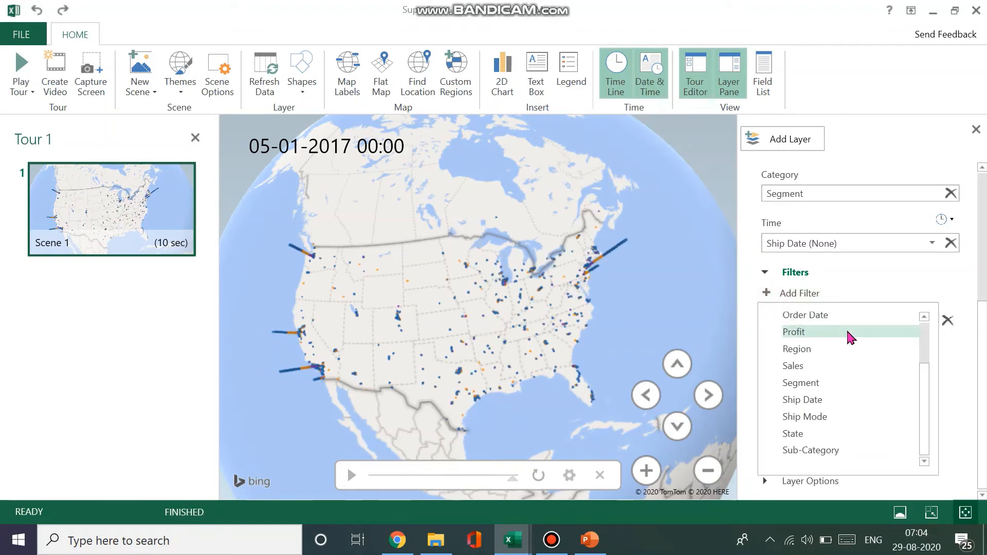
{"action": "left_click", "coordinate": [833, 415]}
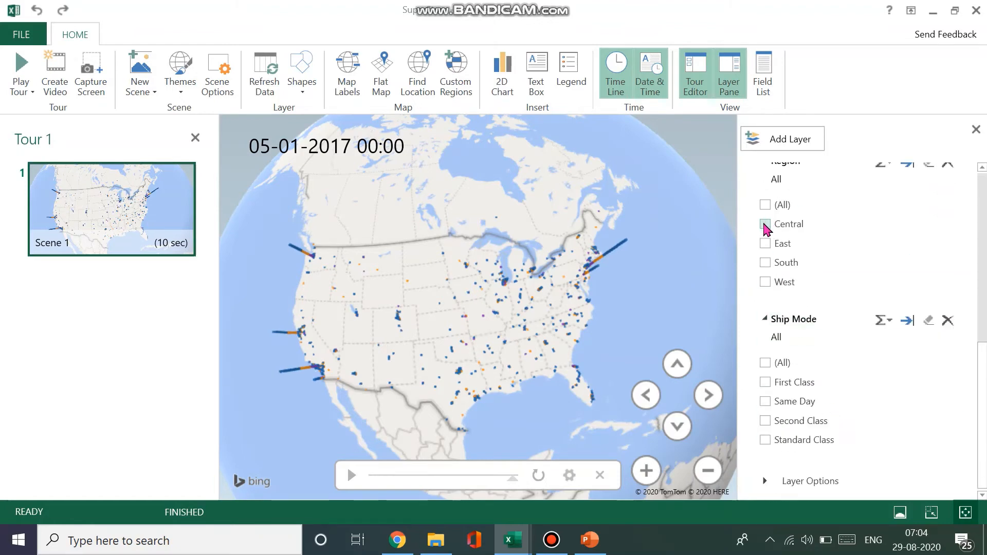
{"action": "left_click", "coordinate": [765, 224]}
{"action": "left_click", "coordinate": [773, 438]}
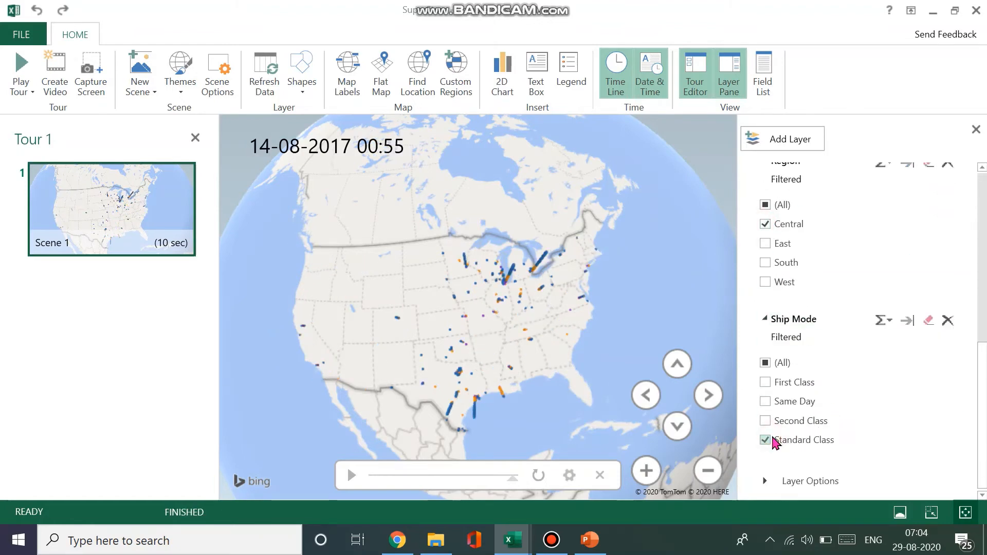
{"action": "left_click", "coordinate": [766, 420]}
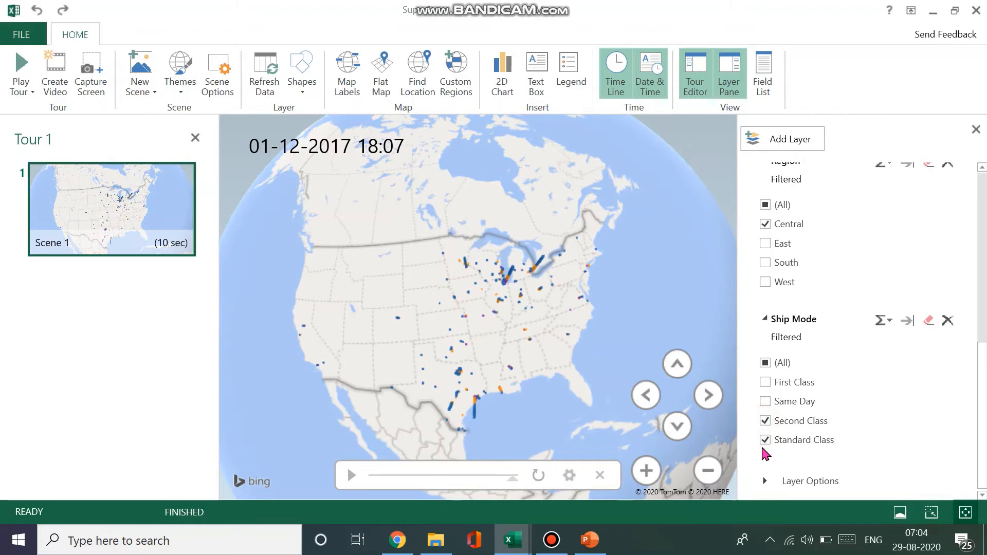
{"action": "left_click", "coordinate": [765, 440]}
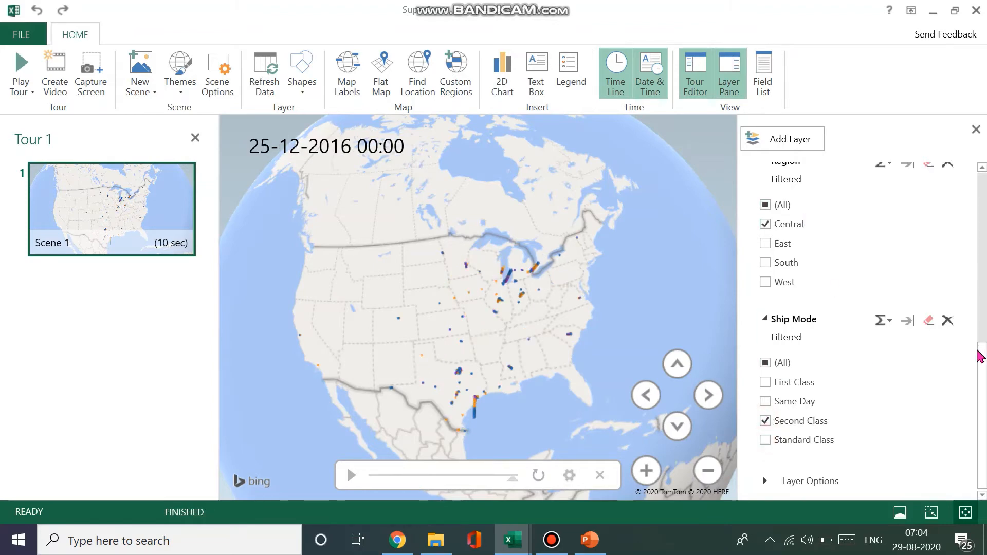
- Add a third filter on the Sub-Category field to Layer 1
{"action": "left_click_drag", "start_coordinate": [984, 353], "coordinate": [983, 324]}
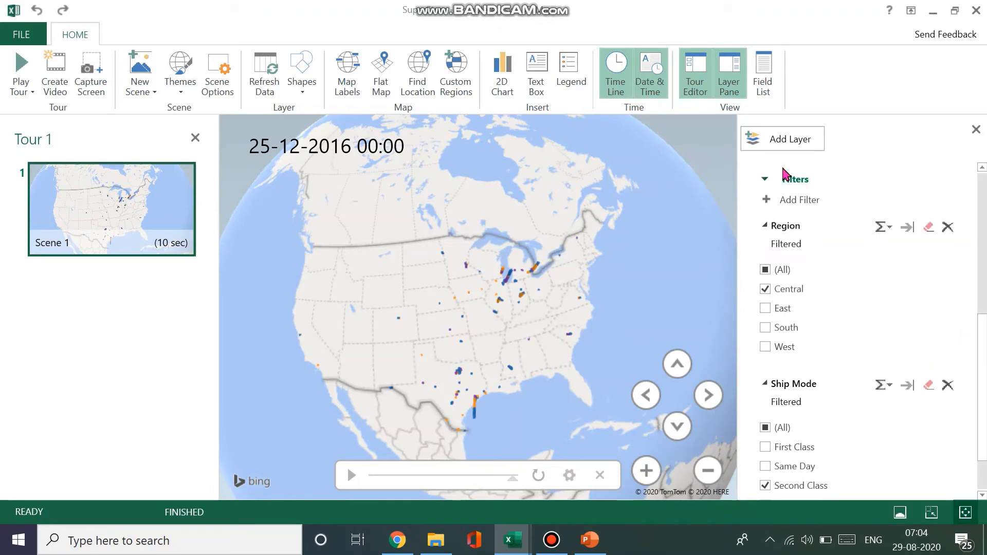
{"action": "left_click", "coordinate": [767, 199]}
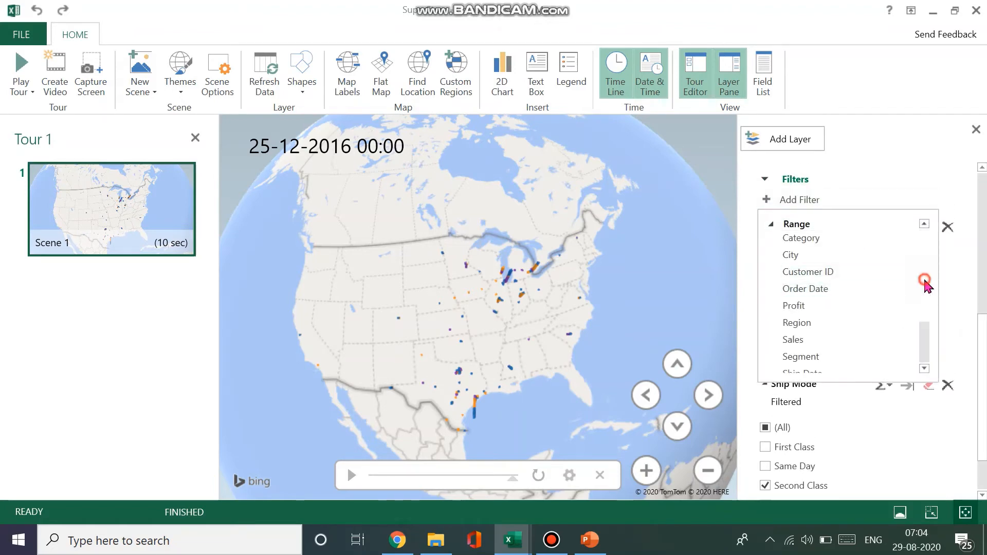
{"action": "left_click_drag", "start_coordinate": [924, 282], "coordinate": [930, 353]}
{"action": "left_click", "coordinate": [883, 356]}
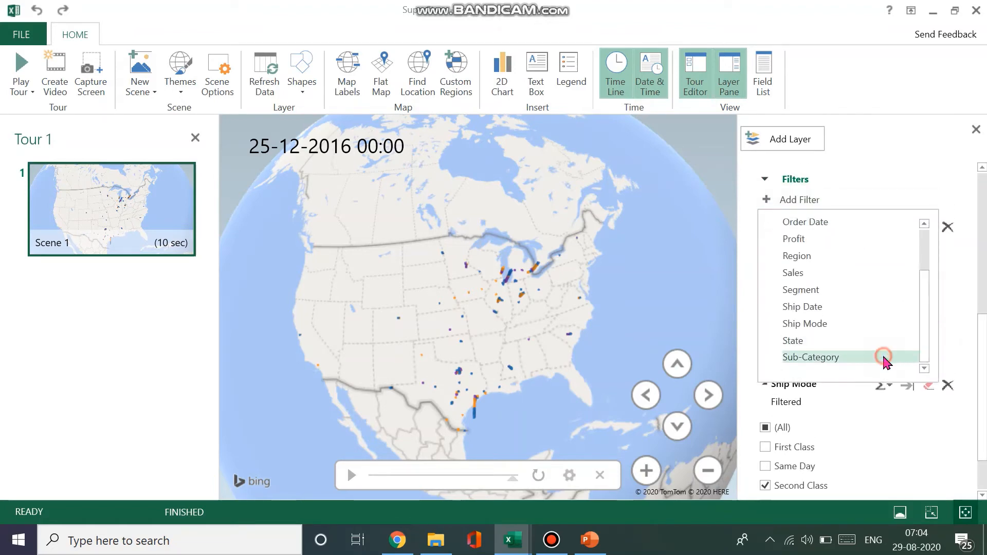
- Filter the sub-categories by Binders and Art, and clear both selections again
{"action": "left_click", "coordinate": [982, 347]}
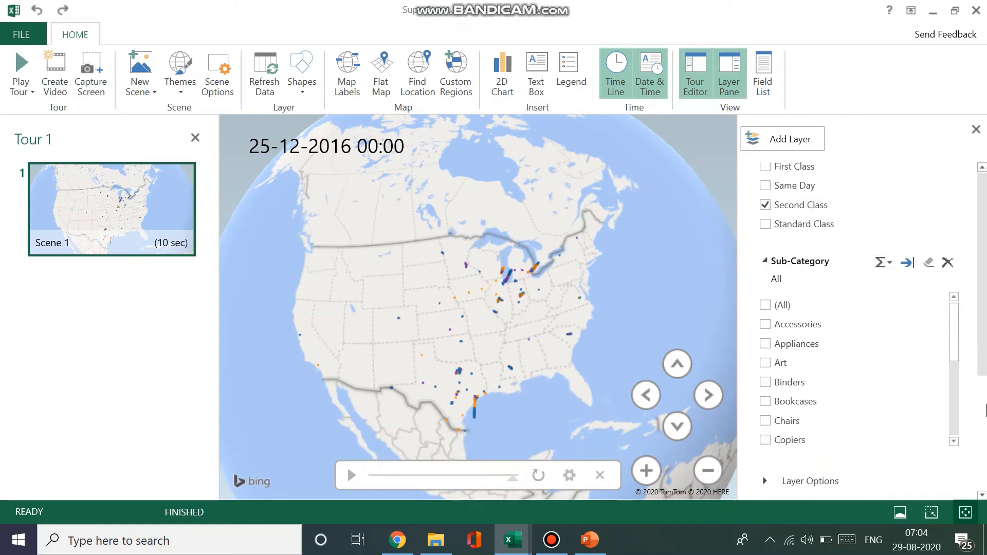
{"action": "left_click", "coordinate": [781, 381]}
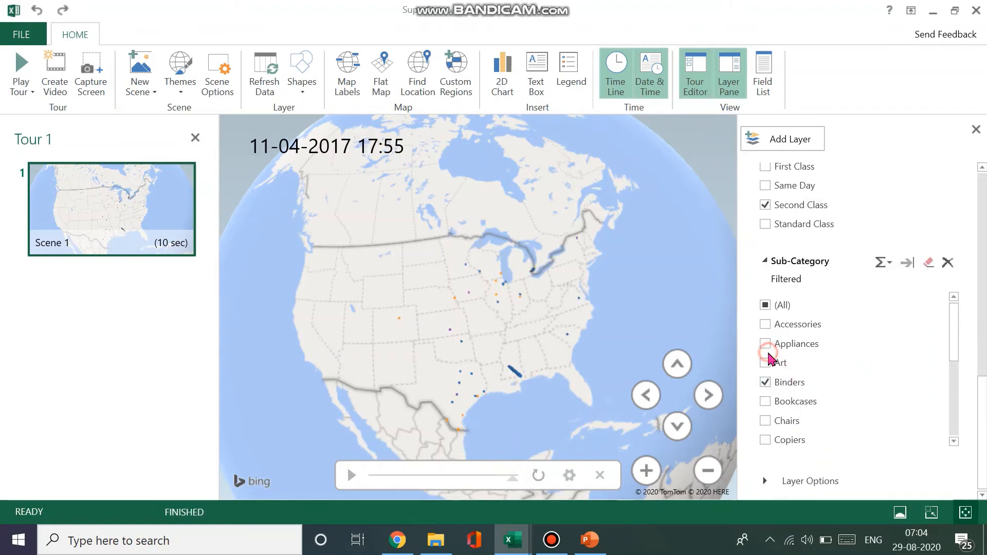
{"action": "left_click", "coordinate": [765, 363]}
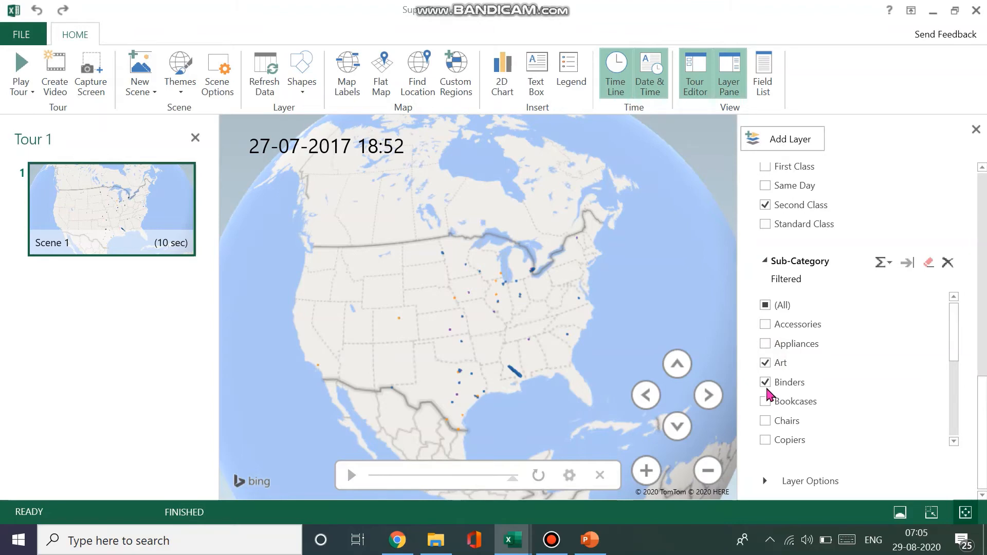
{"action": "left_click", "coordinate": [767, 387]}
{"action": "left_click", "coordinate": [766, 363]}
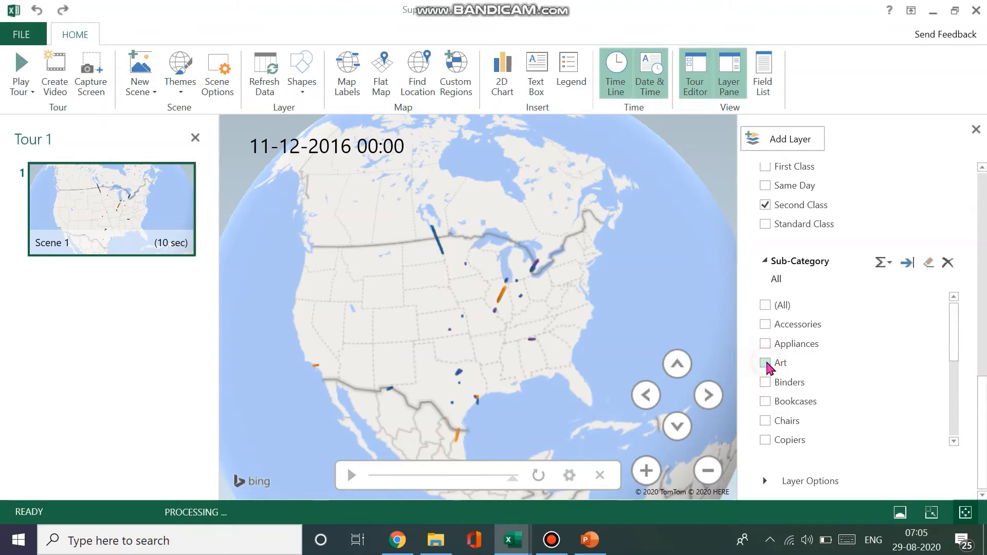
- Remove the Sub-Category and Ship Mode filters and deselect Central in the Region filter
{"action": "left_click", "coordinate": [947, 267]}
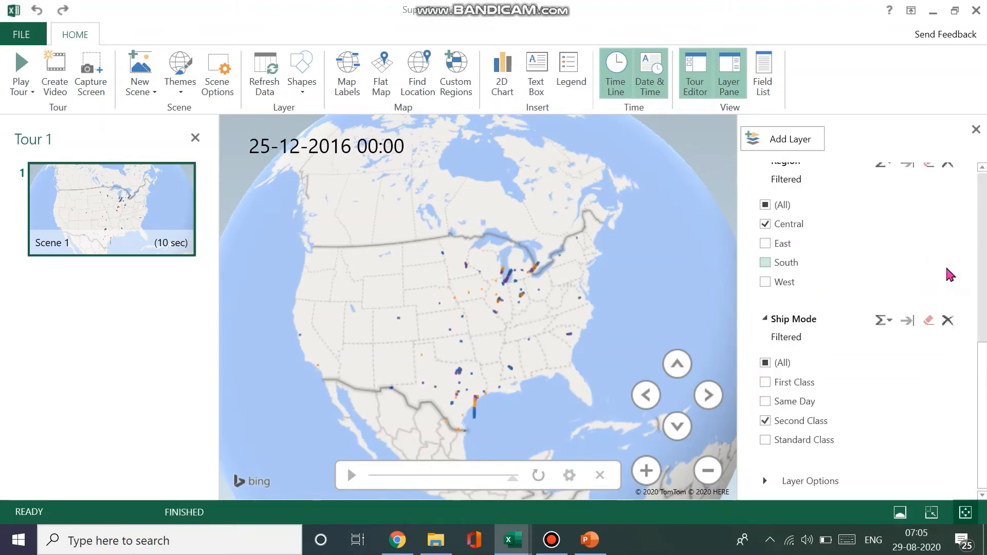
{"action": "left_click", "coordinate": [949, 320]}
{"action": "scroll", "coordinate": [952, 323], "scroll_direction": "up", "scroll_amount": 5}
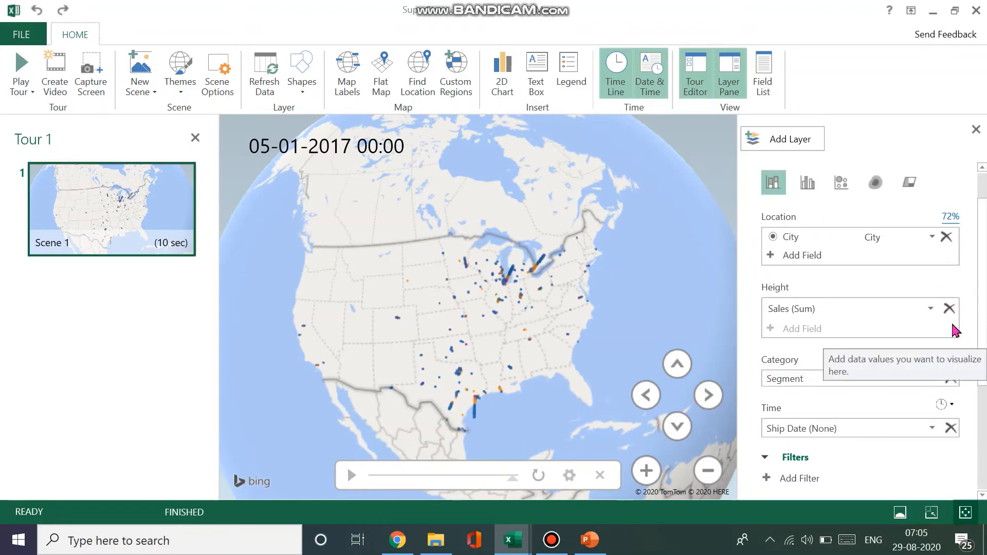
{"action": "left_click_drag", "start_coordinate": [982, 324], "coordinate": [986, 424]}
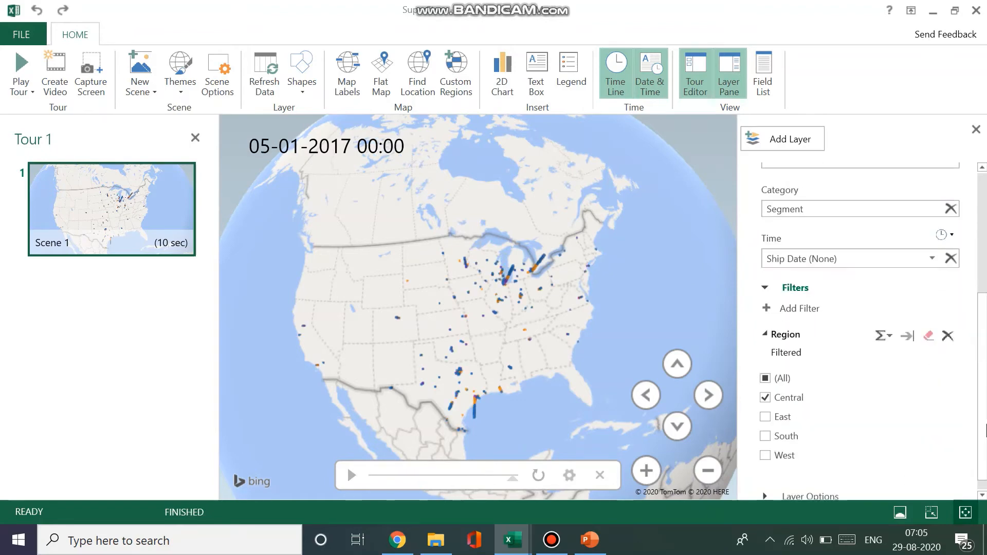
{"action": "left_click", "coordinate": [765, 398]}
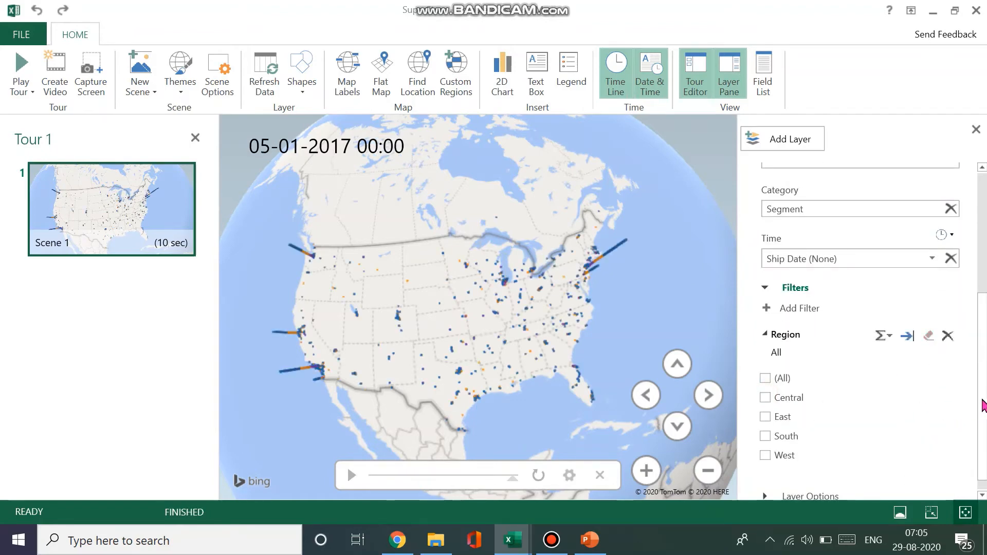
- Collapse Layer 1's filters and expand its layer options to review the column, color, value and data card settings
{"action": "left_click_drag", "start_coordinate": [983, 405], "coordinate": [985, 284]}
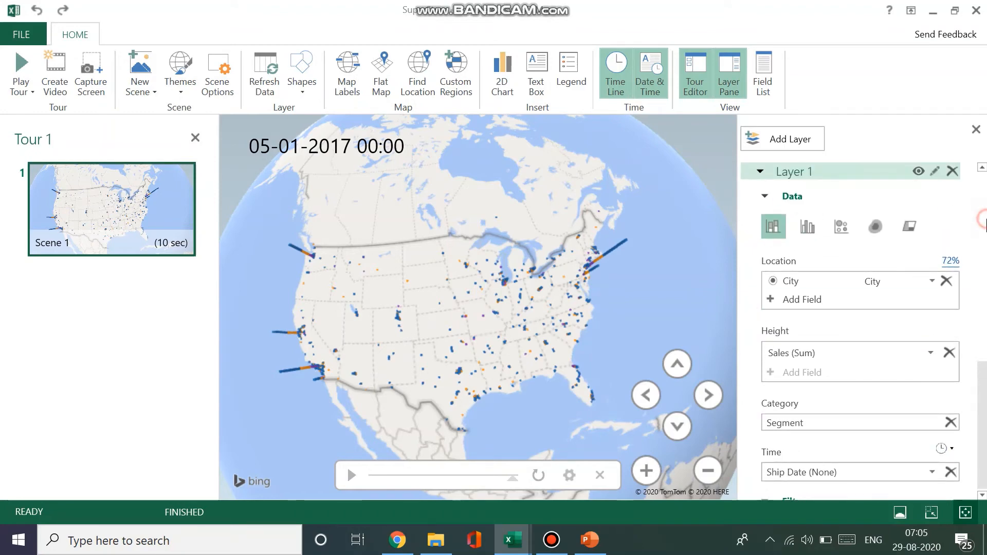
{"action": "scroll", "coordinate": [848, 319], "scroll_direction": "down", "scroll_amount": 3}
{"action": "scroll", "coordinate": [854, 329], "scroll_direction": "down", "scroll_amount": 2}
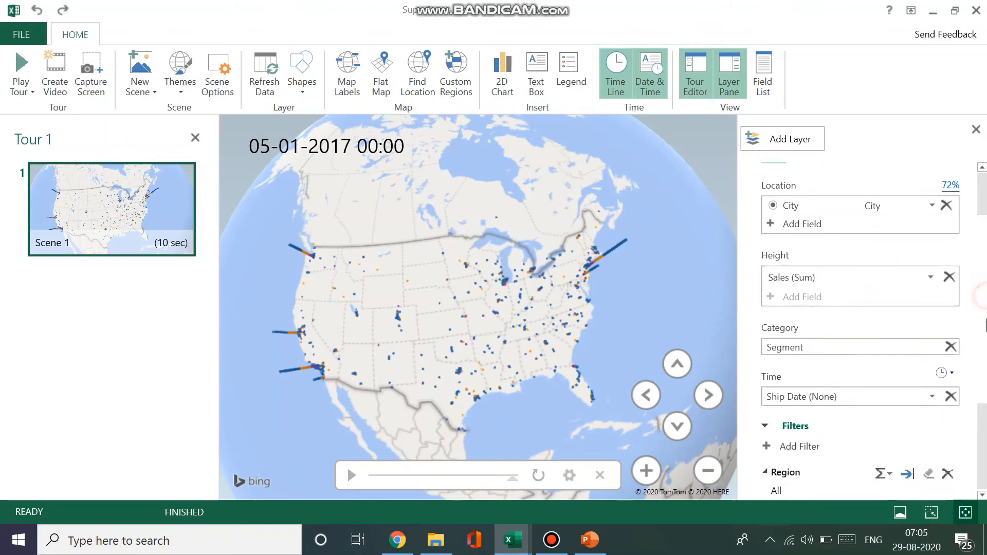
{"action": "left_click_drag", "start_coordinate": [983, 310], "coordinate": [986, 388]}
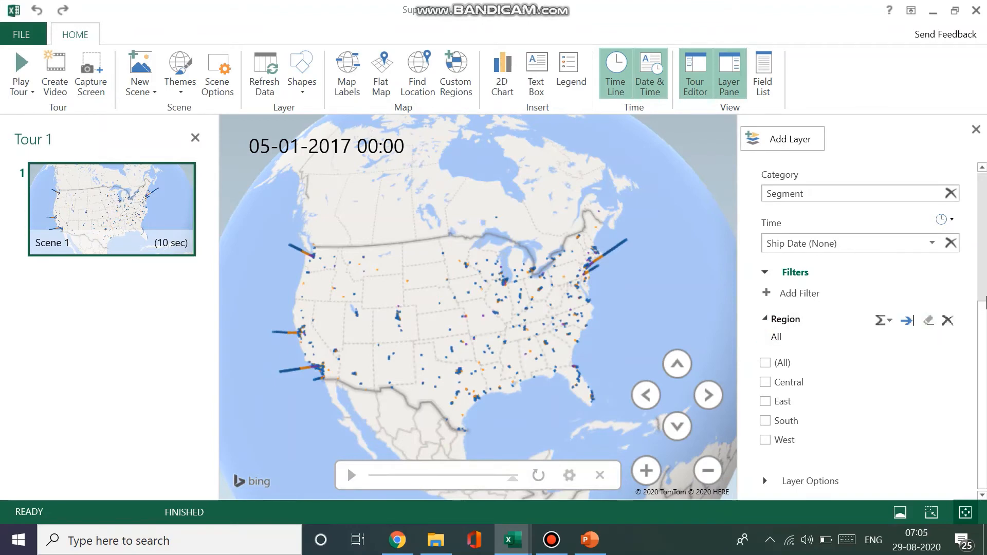
{"action": "left_click", "coordinate": [766, 271]}
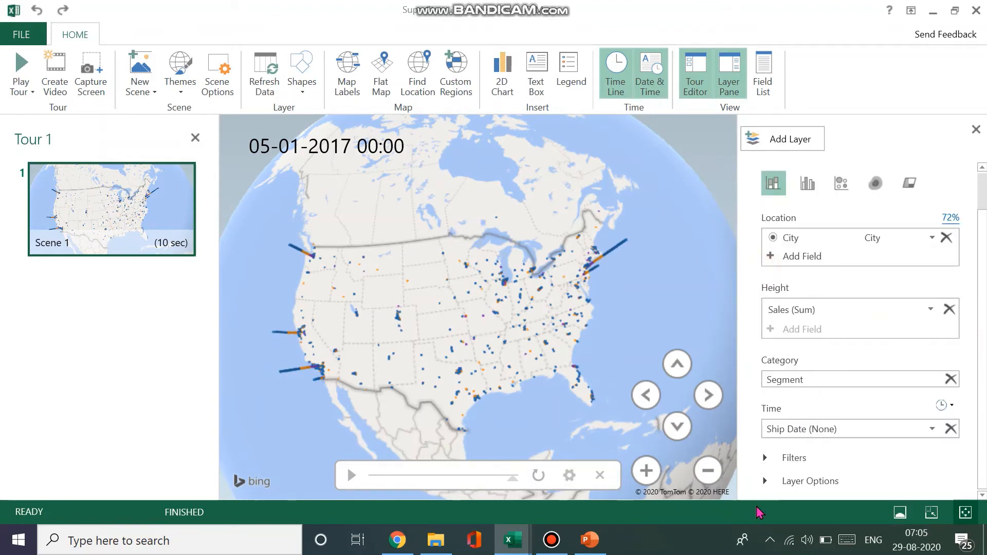
{"action": "left_click", "coordinate": [764, 482]}
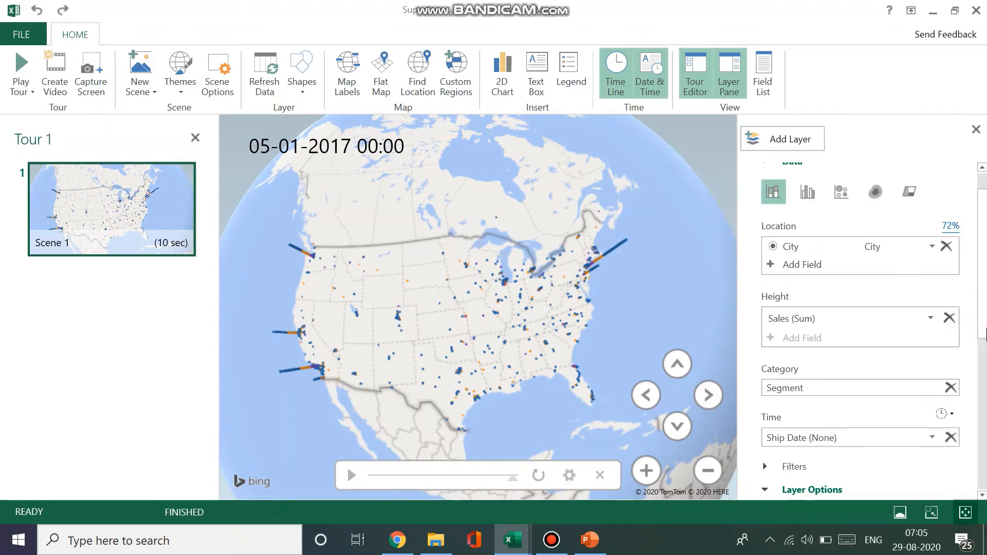
{"action": "left_click_drag", "start_coordinate": [986, 319], "coordinate": [985, 473]}
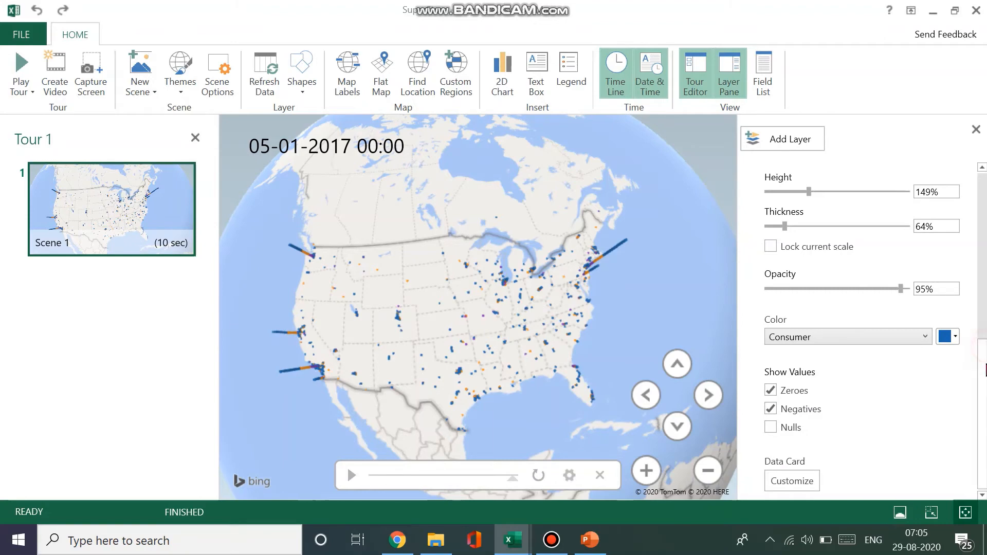
- Collapse Layer 1's layer options and play the tour full screen, ending the playback partway
{"action": "scroll", "coordinate": [756, 285], "scroll_direction": "up", "scroll_amount": 3}
{"action": "left_click", "coordinate": [764, 256]}
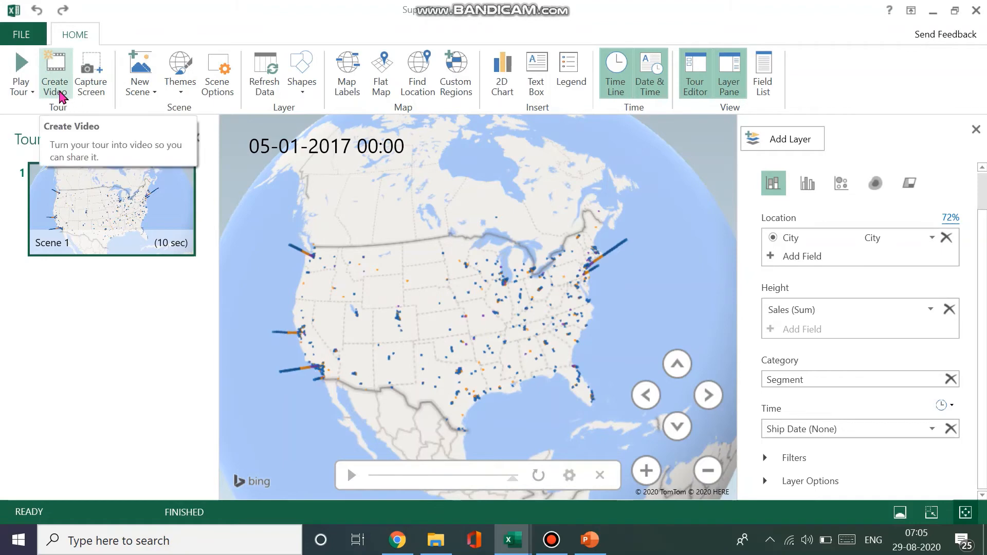
{"action": "left_click", "coordinate": [25, 93]}
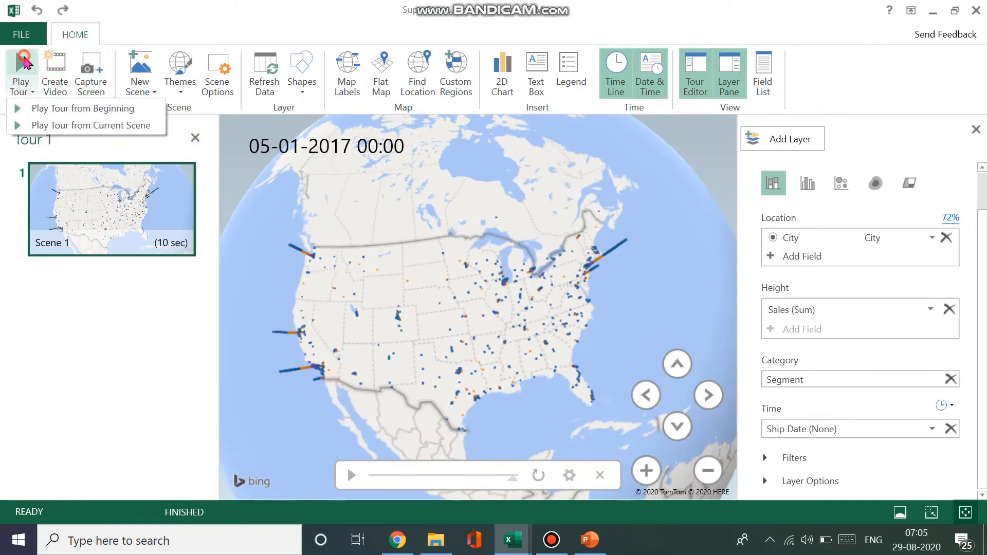
{"action": "left_click", "coordinate": [24, 62]}
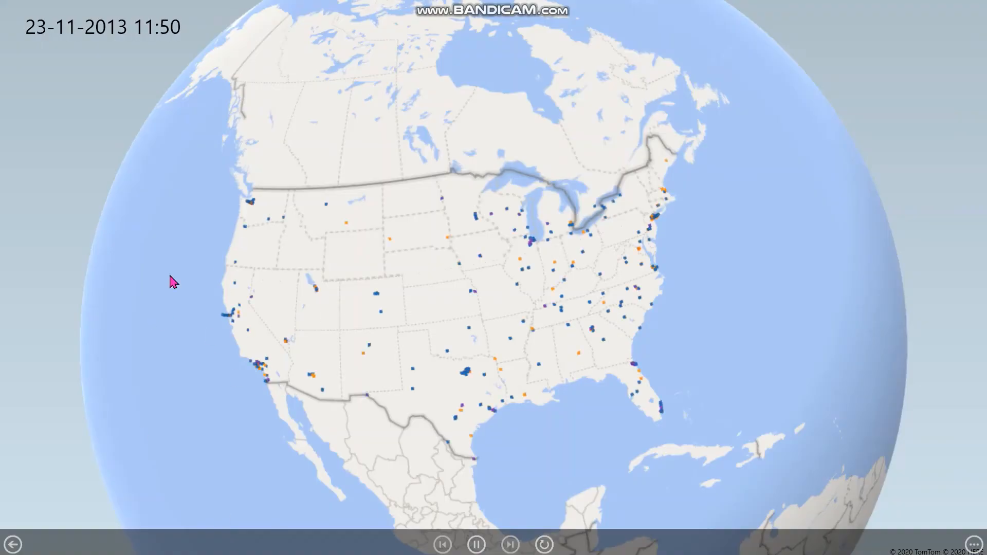
{"action": "key", "text": "Escape"}
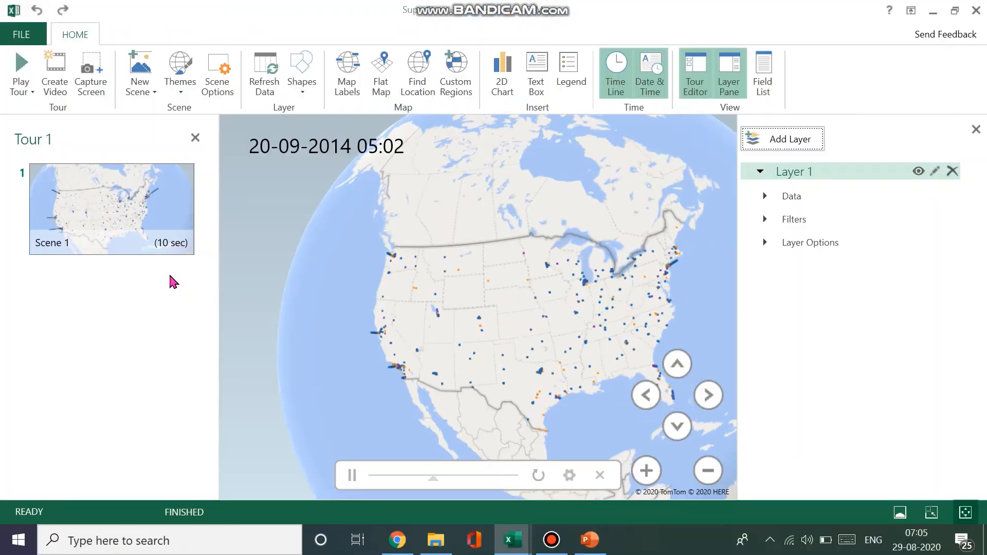
{"action": "left_click", "coordinate": [23, 92]}
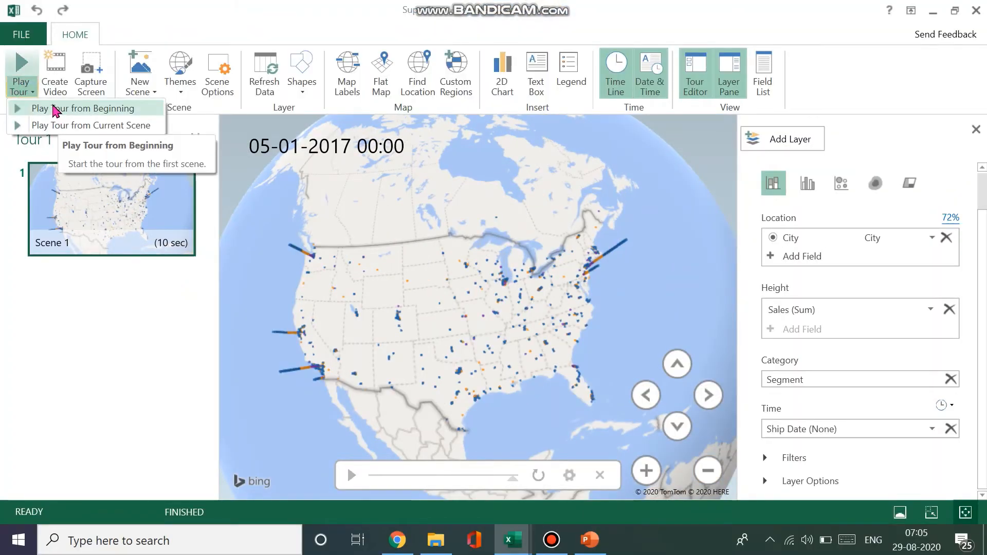
{"action": "left_click", "coordinate": [449, 476]}
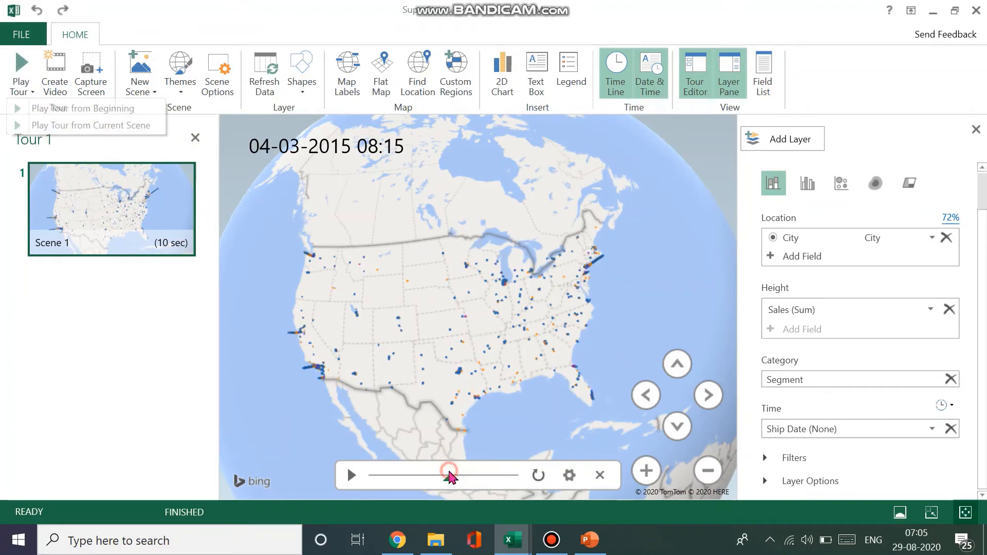
{"action": "left_click", "coordinate": [22, 93]}
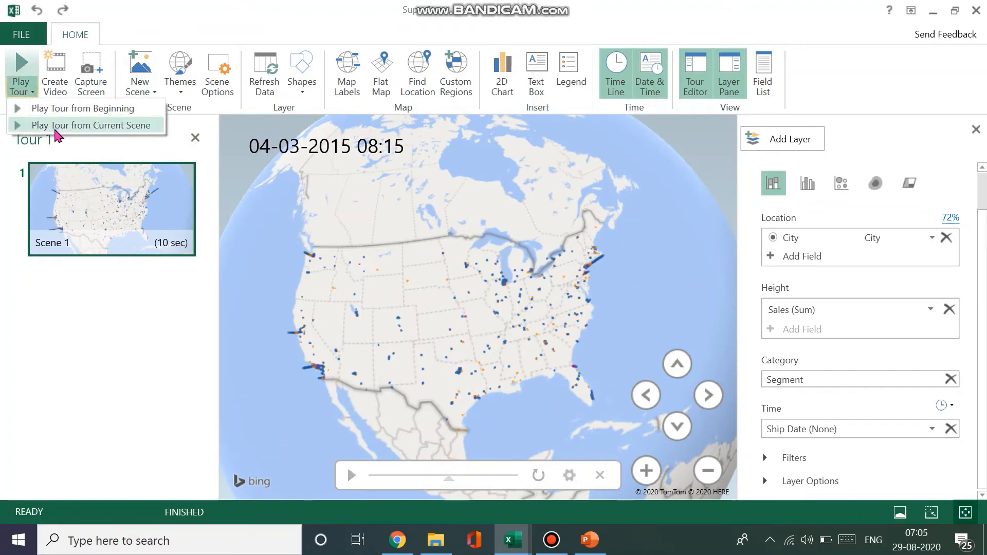
{"action": "left_click", "coordinate": [28, 126]}
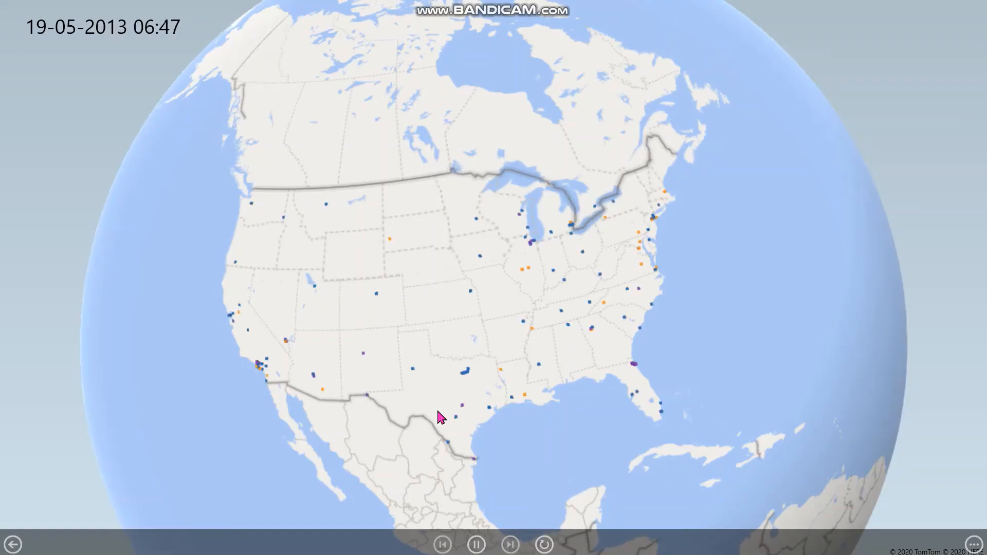
{"action": "key", "text": "Escape"}
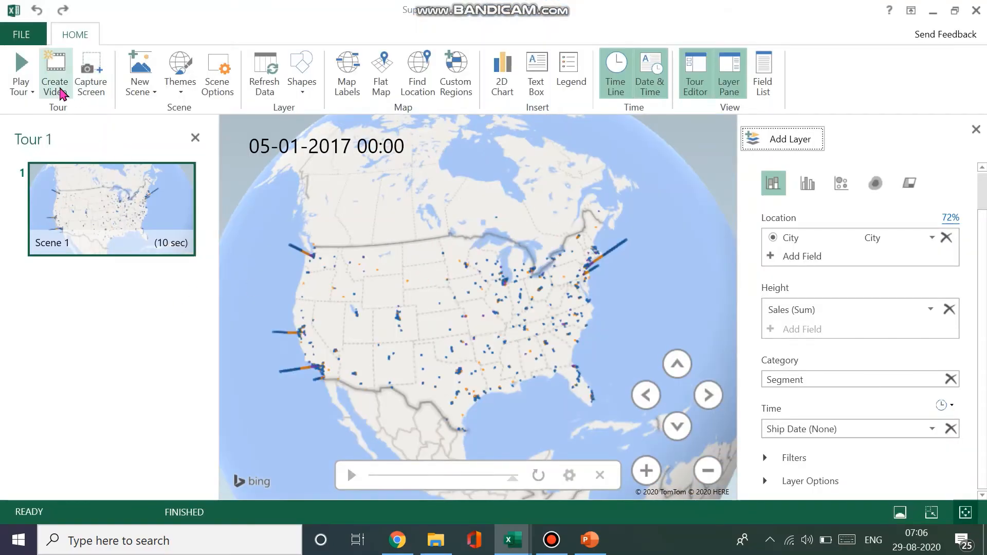
- Review the quality and soundtrack options for creating a video of the tour, and close them without creating one
{"action": "left_click", "coordinate": [57, 87]}
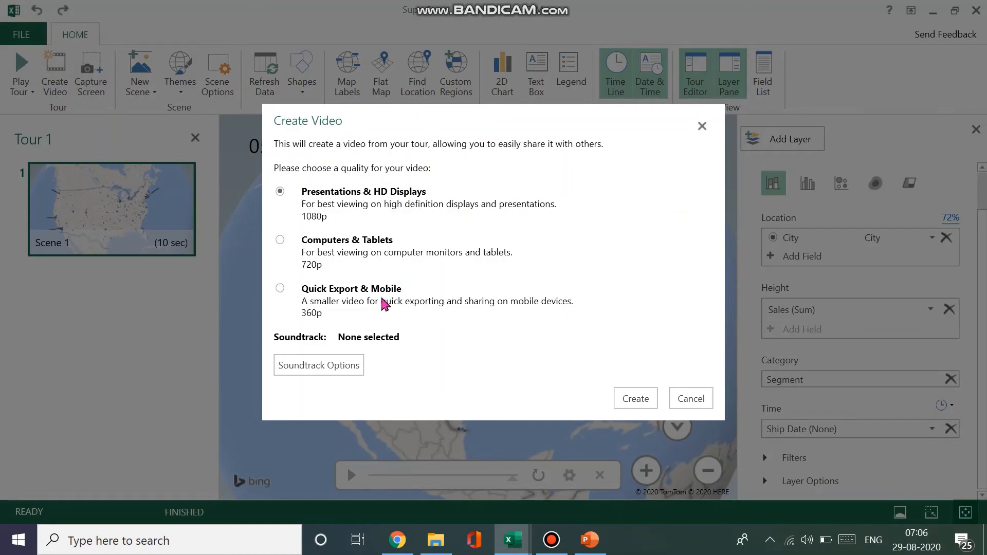
{"action": "left_click", "coordinate": [341, 372]}
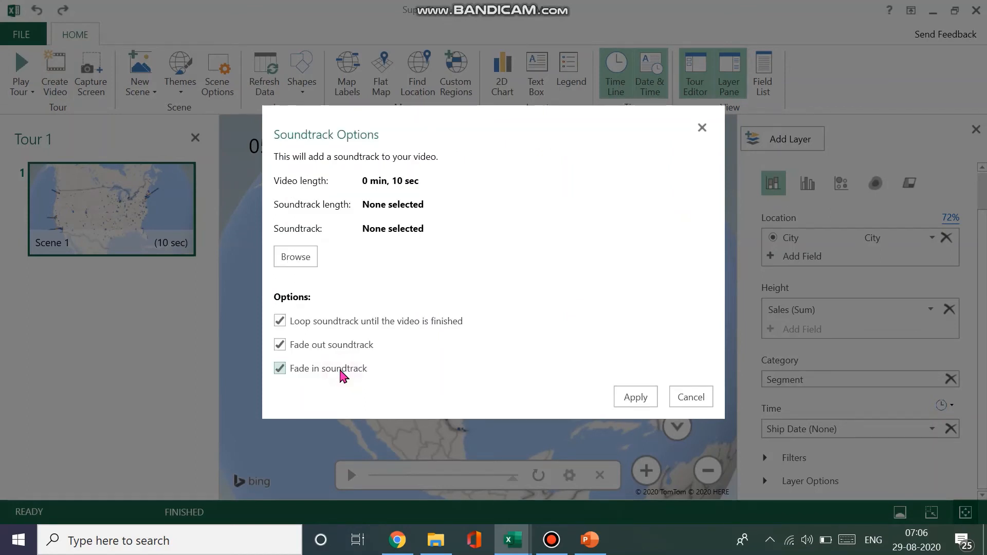
{"action": "left_click", "coordinate": [702, 127]}
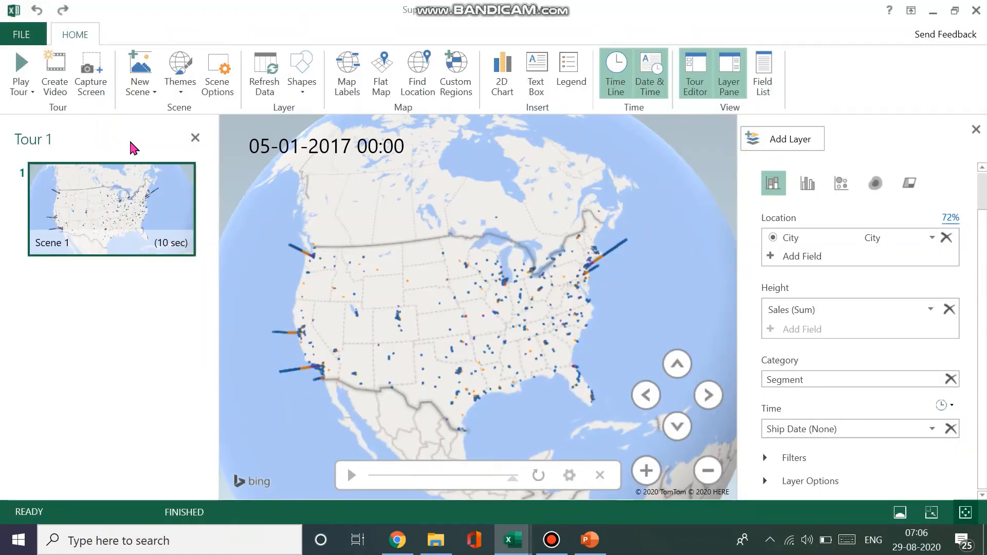
- Capture the map scene and paste it onto slide 2 in PowerPoint, browse the design ideas, and return to 3D Maps
{"action": "left_click", "coordinate": [94, 100]}
{"action": "left_click", "coordinate": [589, 540]}
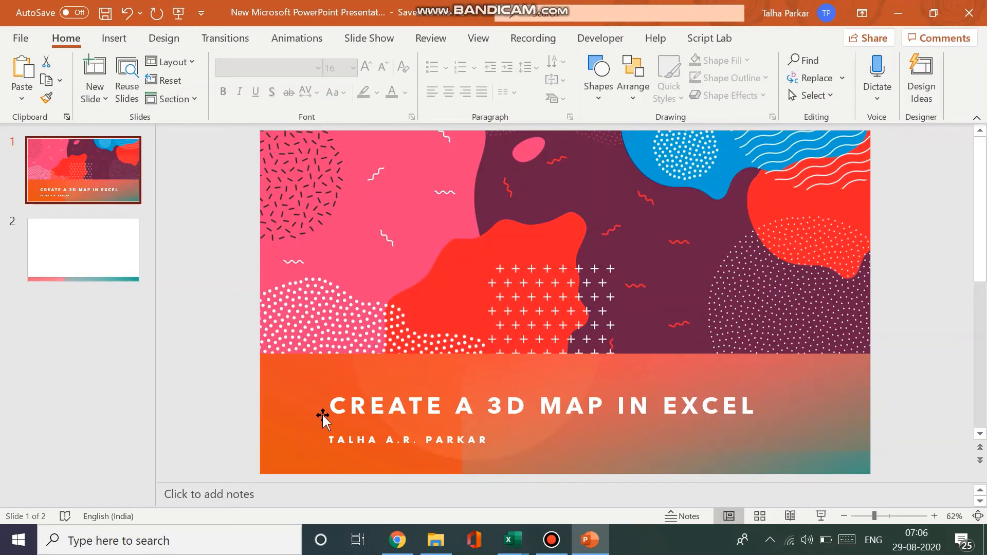
{"action": "left_click", "coordinate": [106, 260]}
{"action": "left_click", "coordinate": [21, 72]}
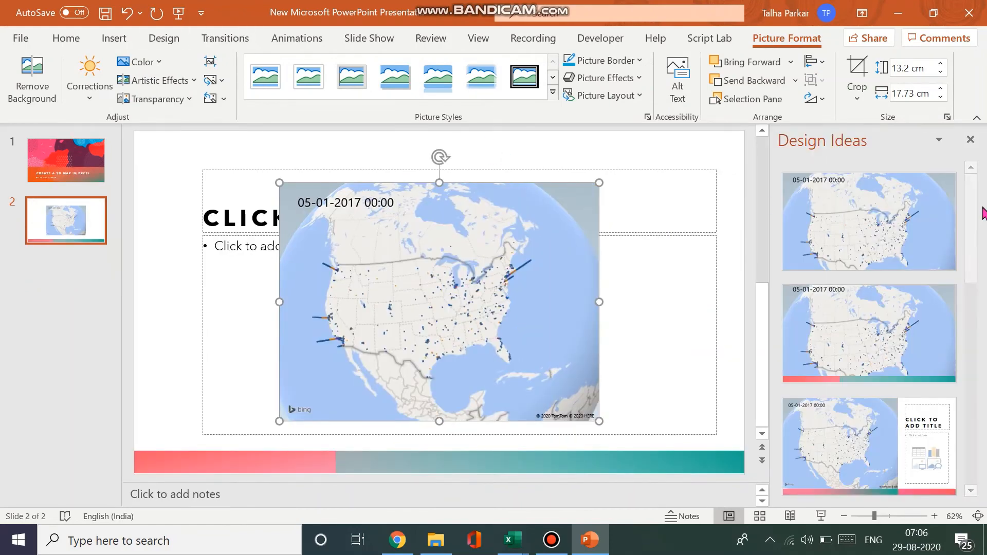
{"action": "left_click_drag", "start_coordinate": [974, 221], "coordinate": [974, 437]}
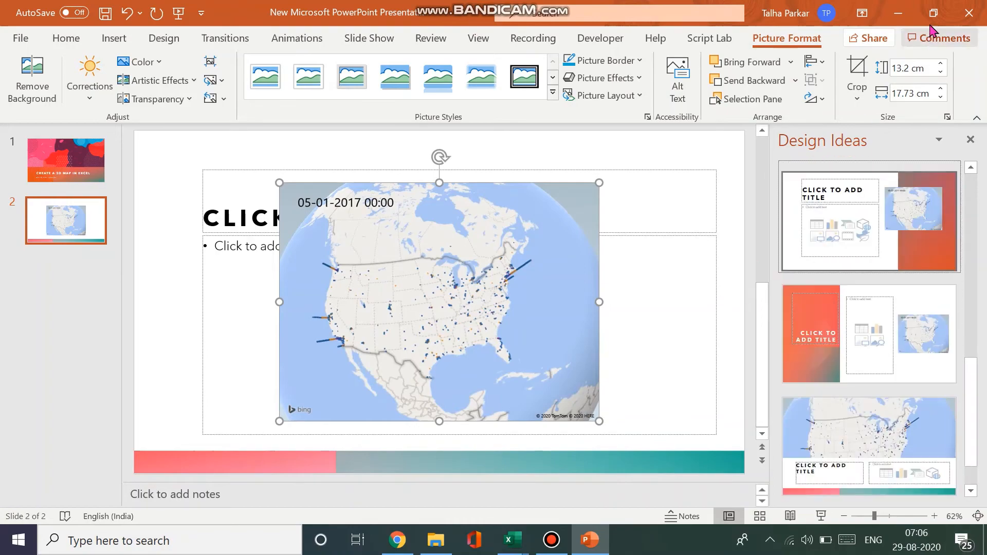
{"action": "left_click", "coordinate": [898, 13]}
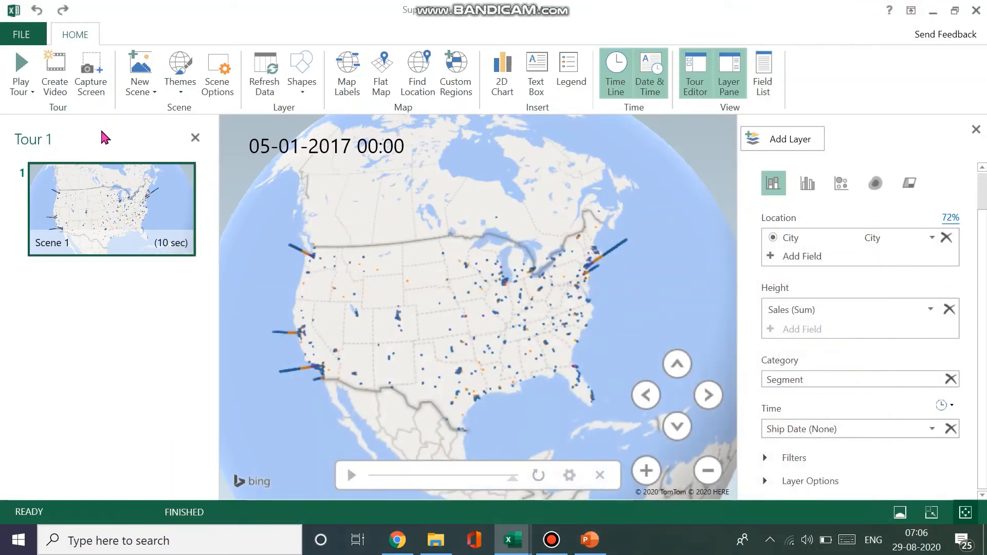
- In Scene 1's options, set the scene duration to 45 seconds and the scene name to Super Store Data 3D Map
{"action": "left_click", "coordinate": [137, 92]}
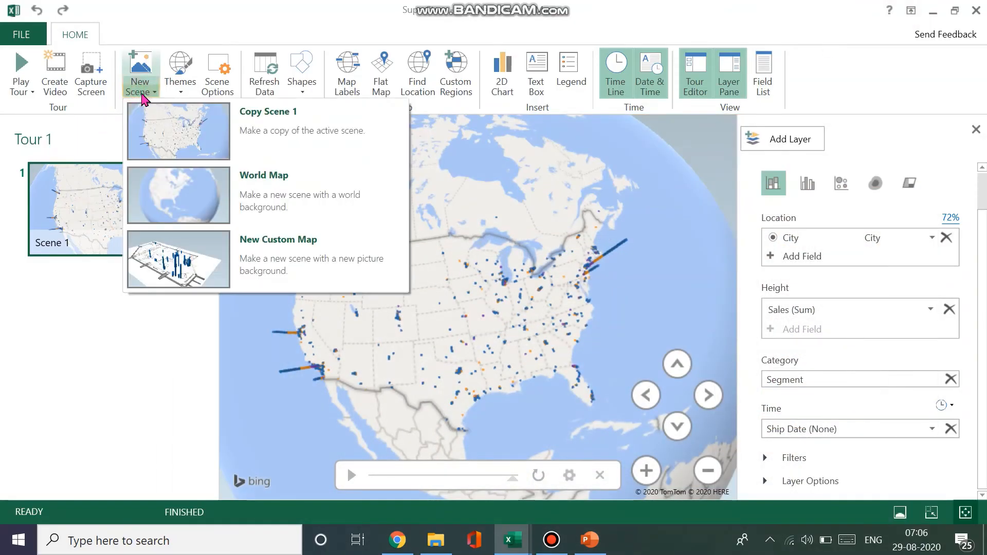
{"action": "left_click", "coordinate": [142, 315]}
{"action": "left_click", "coordinate": [206, 94]}
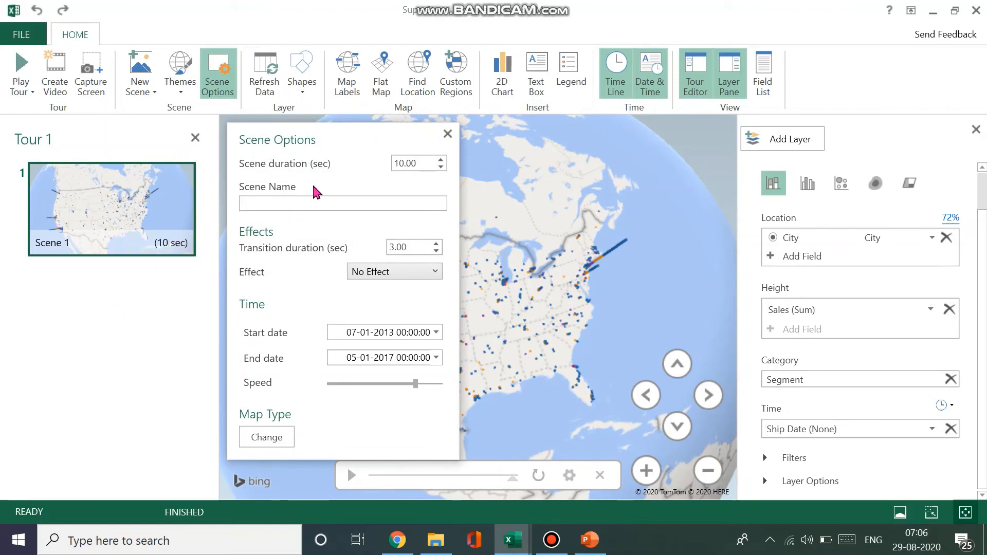
{"action": "double_click", "coordinate": [410, 162]}
{"action": "key", "text": "BackSpace"}
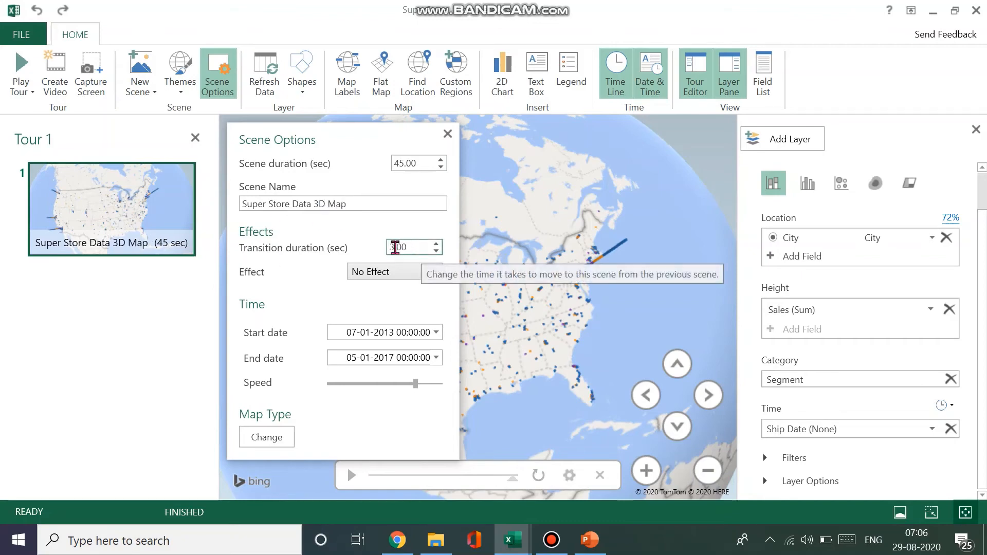
- Apply the Dolly effect with a slightly shorter effect distance and slow the time speed to a scene duration of about 50.11 seconds
{"action": "left_click", "coordinate": [414, 274]}
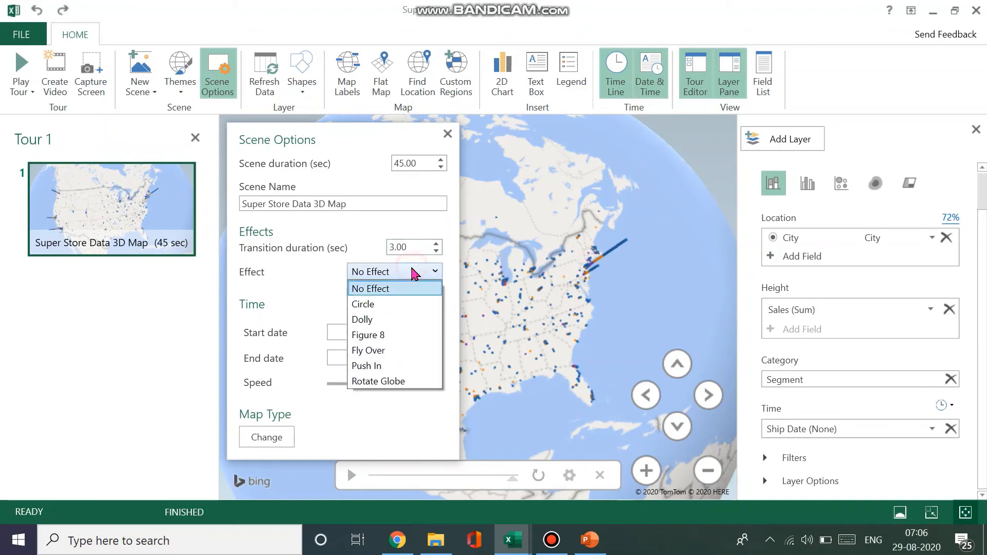
{"action": "left_click", "coordinate": [409, 321]}
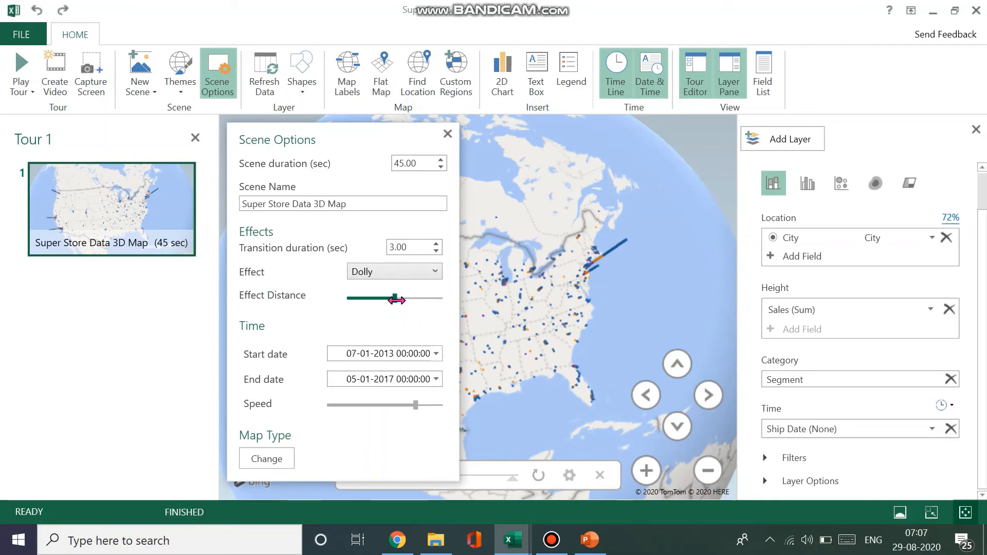
{"action": "left_click_drag", "start_coordinate": [394, 299], "coordinate": [389, 300]}
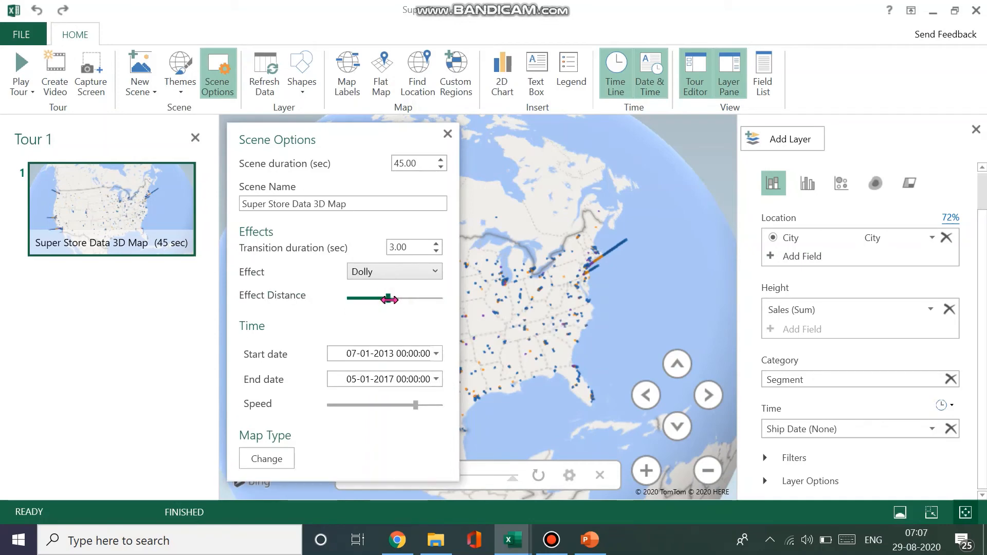
{"action": "left_click", "coordinate": [411, 280]}
{"action": "left_click", "coordinate": [399, 321]}
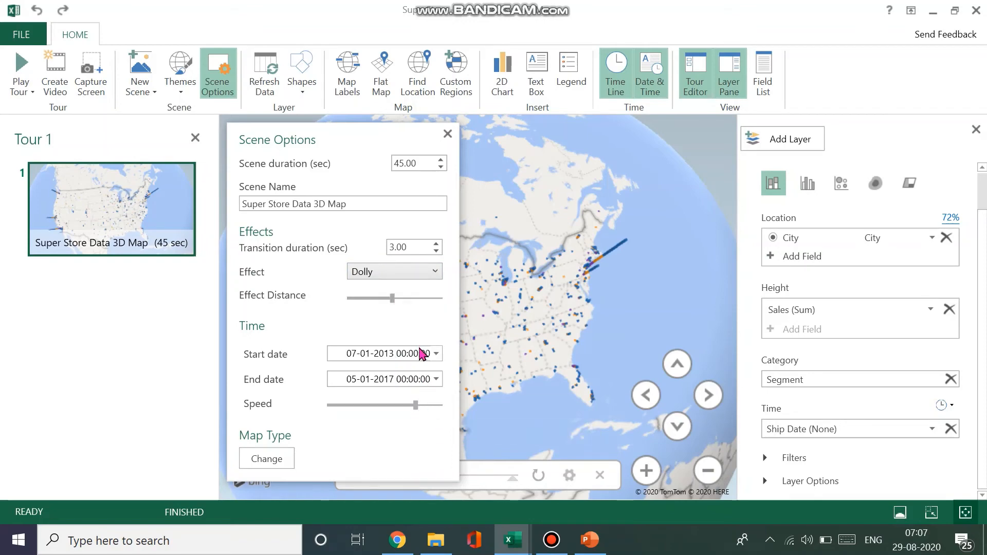
{"action": "left_click_drag", "start_coordinate": [415, 405], "coordinate": [397, 405]}
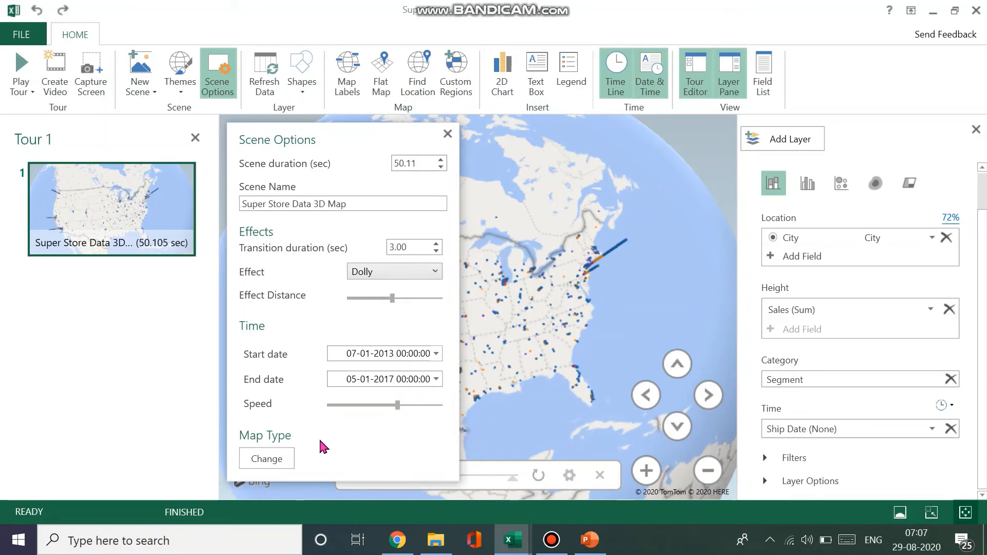
- Change the scene's map type to a new custom map, accepting Custom Map 1 with its default coordinates and no background picture
{"action": "left_click", "coordinate": [282, 459]}
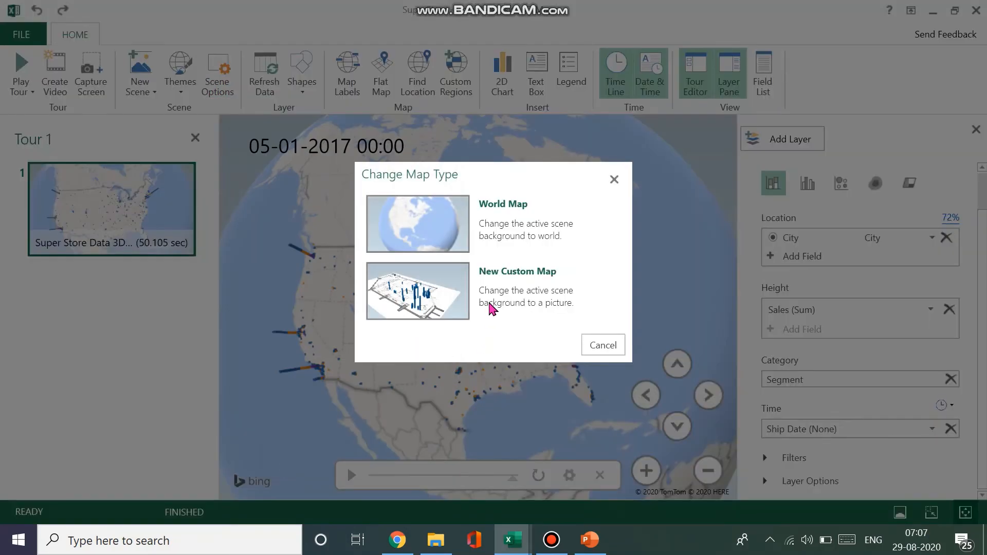
{"action": "left_click", "coordinate": [495, 297]}
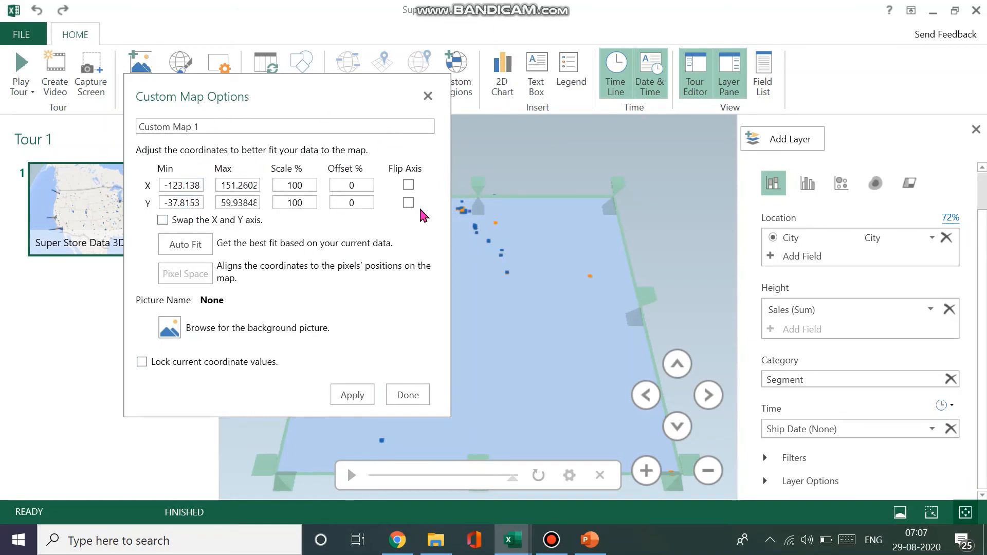
{"action": "left_click", "coordinate": [406, 396]}
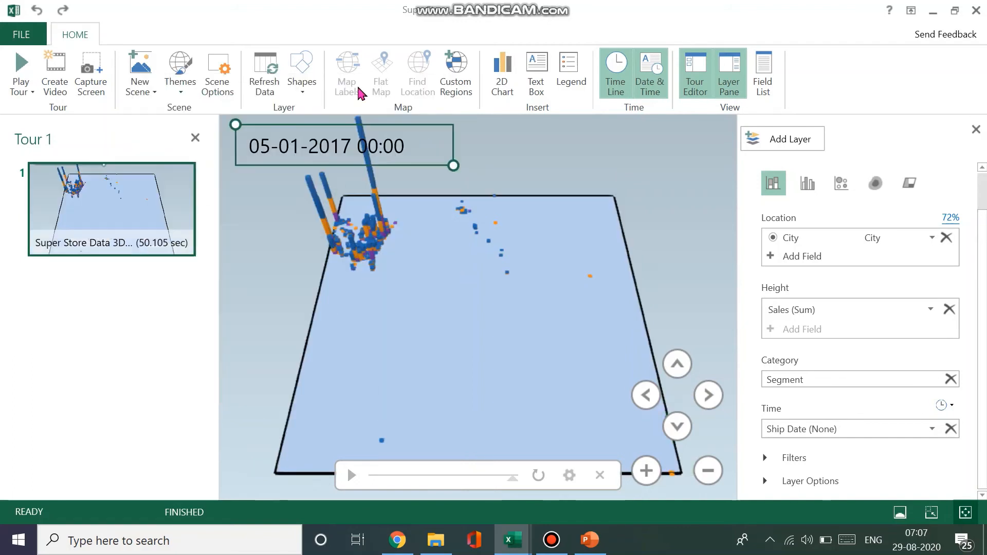
- Add a second scene with a World Map background and undo that addition
{"action": "left_click", "coordinate": [137, 98]}
{"action": "left_click", "coordinate": [138, 97]}
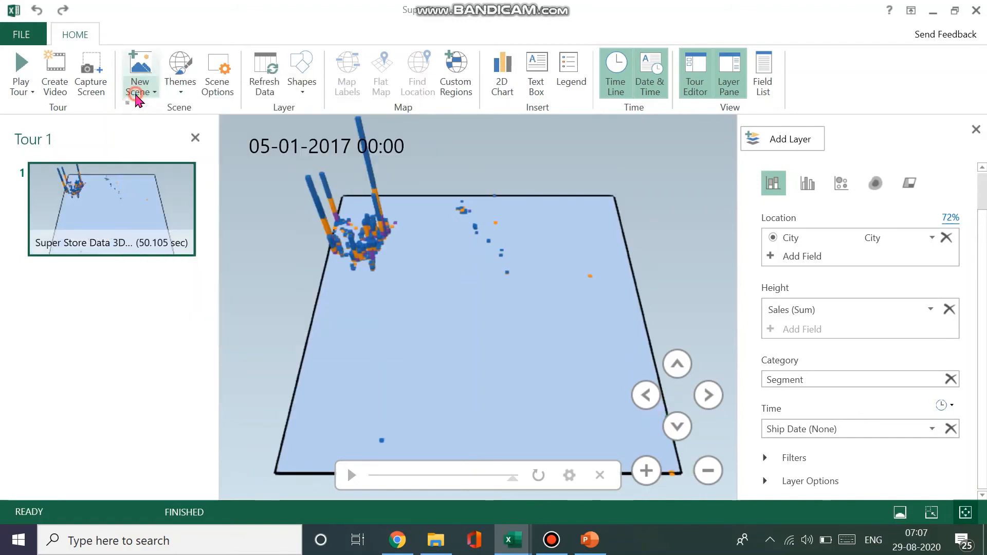
{"action": "left_click", "coordinate": [137, 95]}
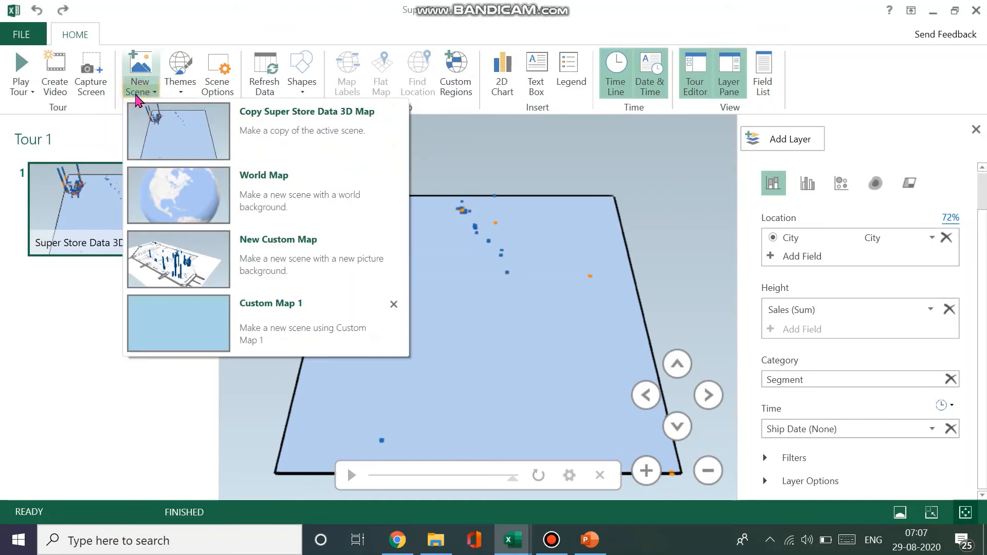
{"action": "left_click", "coordinate": [188, 176]}
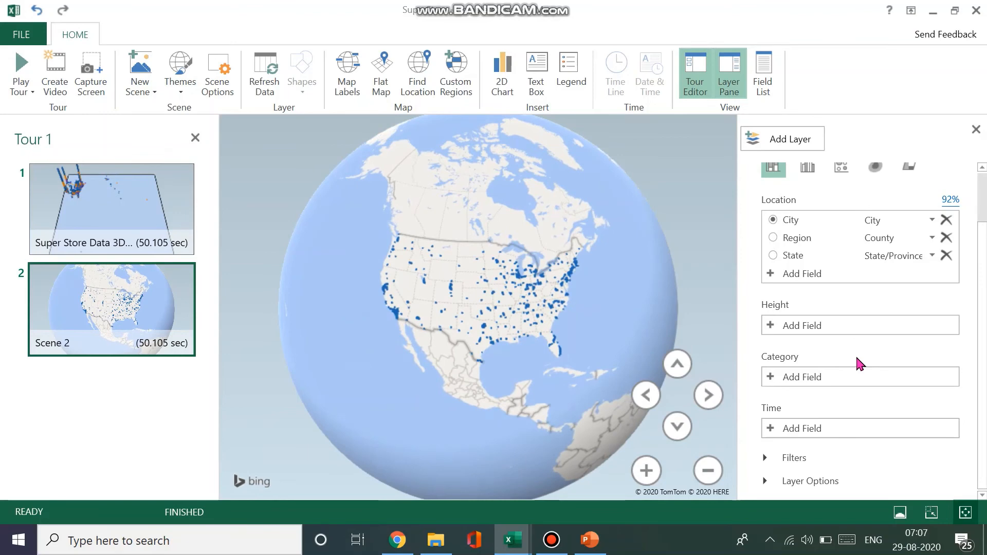
{"action": "left_click", "coordinate": [770, 325]}
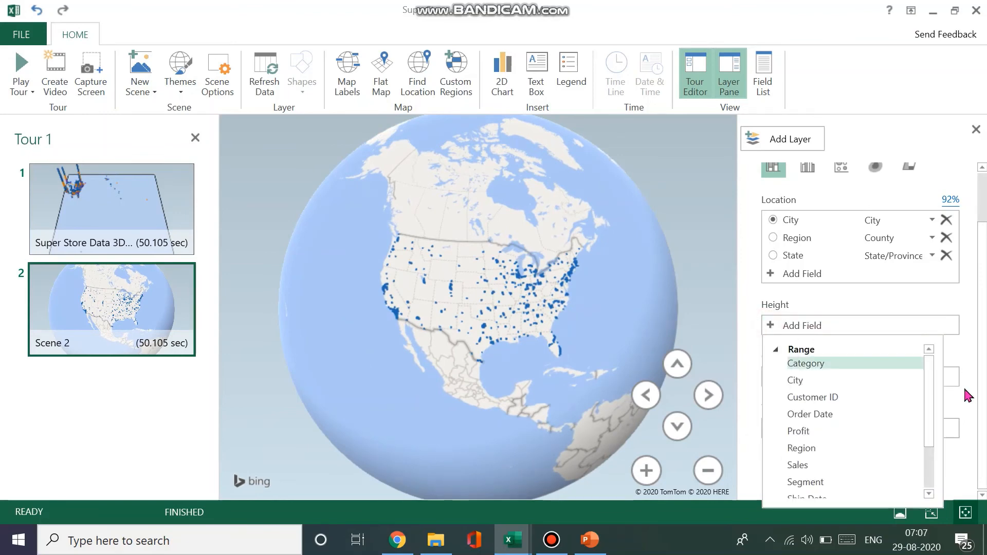
{"action": "left_click", "coordinate": [140, 415]}
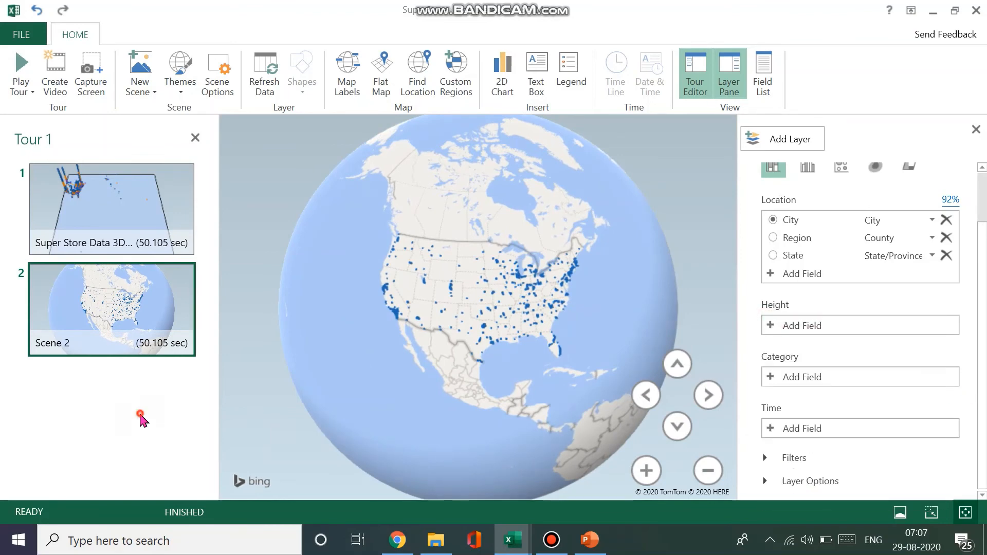
{"action": "key", "text": "ctrl+z"}
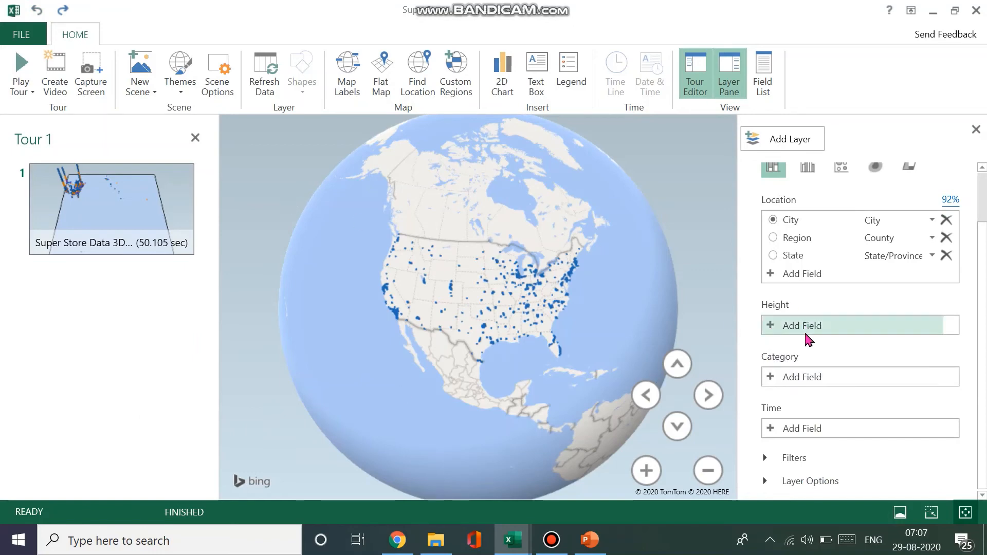
{"action": "left_click", "coordinate": [772, 326]}
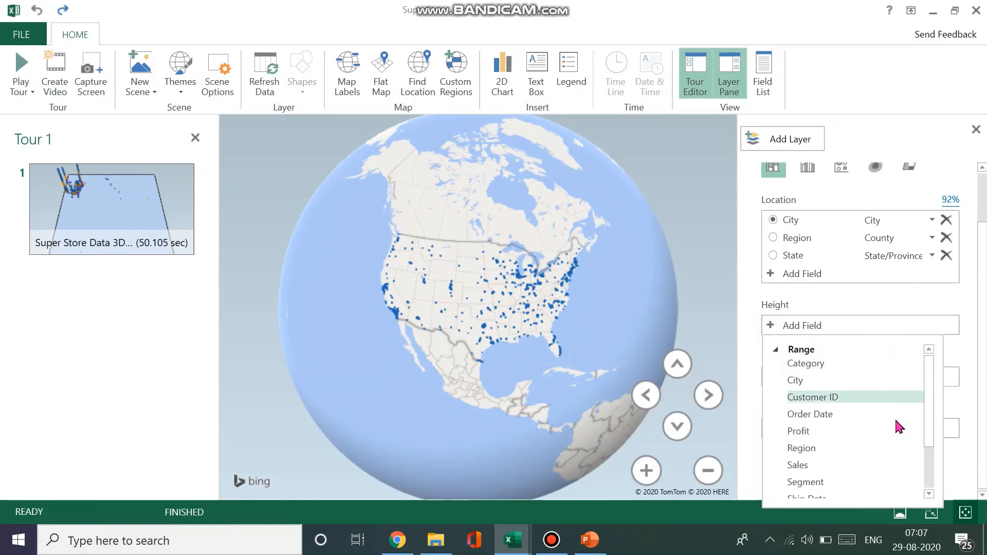
{"action": "left_click_drag", "start_coordinate": [928, 419], "coordinate": [927, 481]}
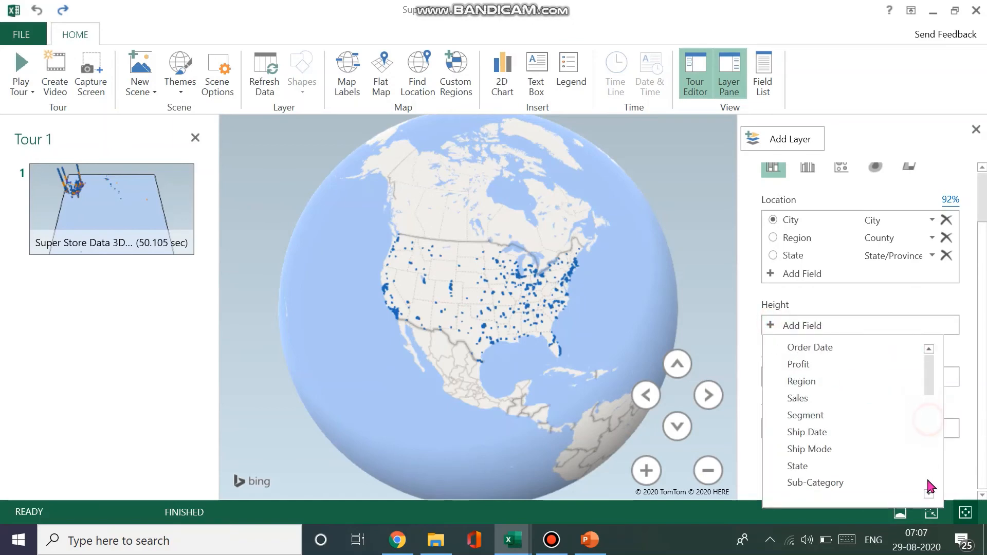
{"action": "left_click", "coordinate": [794, 331]}
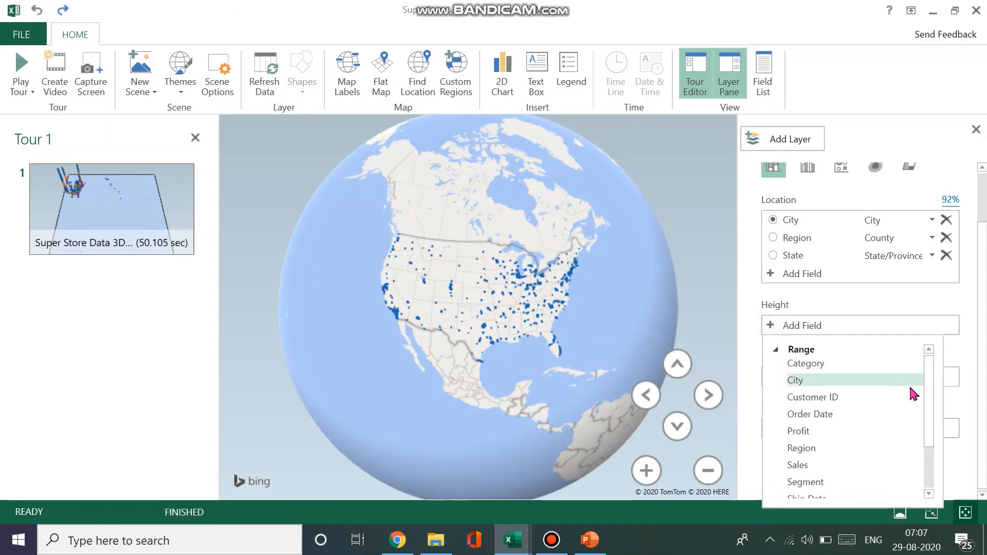
{"action": "scroll", "coordinate": [929, 394], "scroll_direction": "down", "scroll_amount": 2}
{"action": "left_click", "coordinate": [866, 415]}
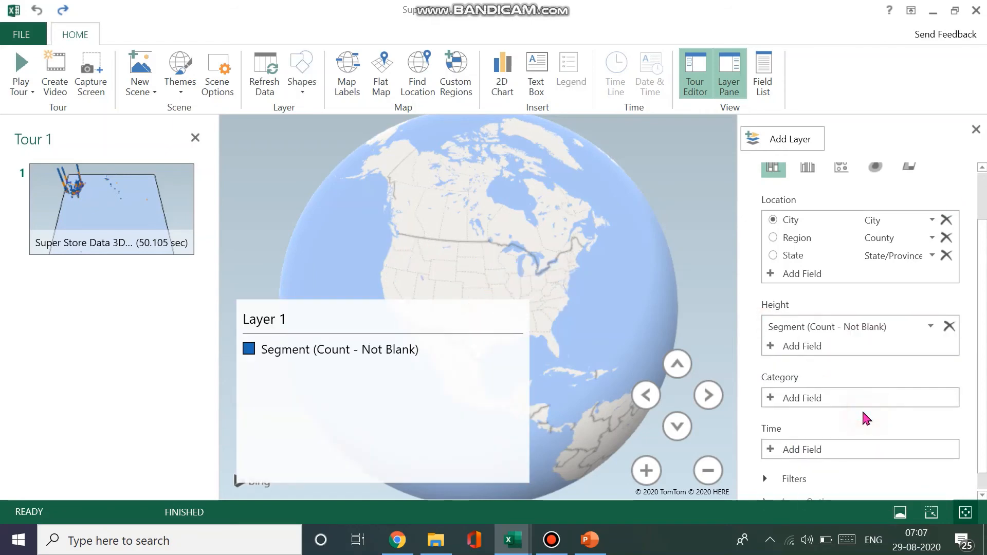
{"action": "left_click", "coordinate": [775, 404]}
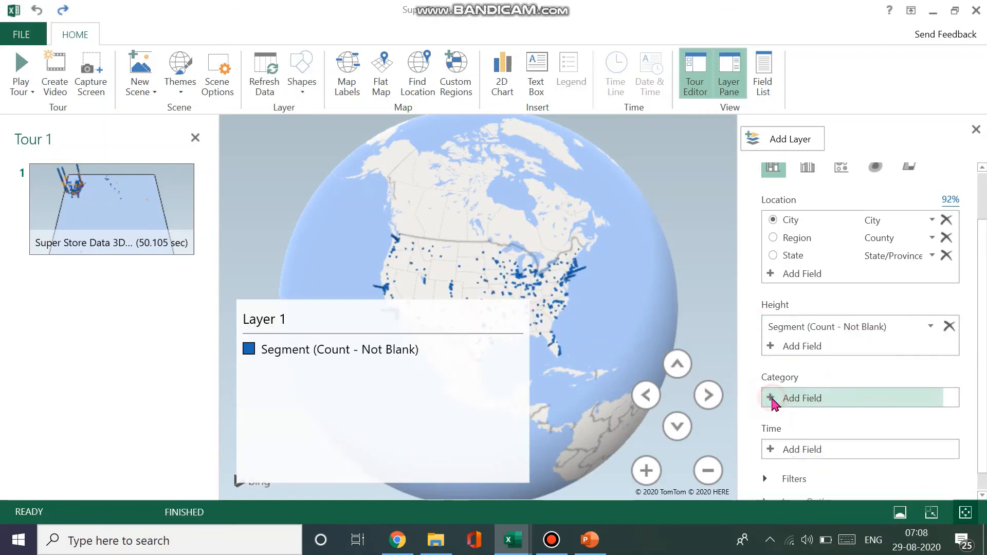
{"action": "left_click", "coordinate": [798, 406]}
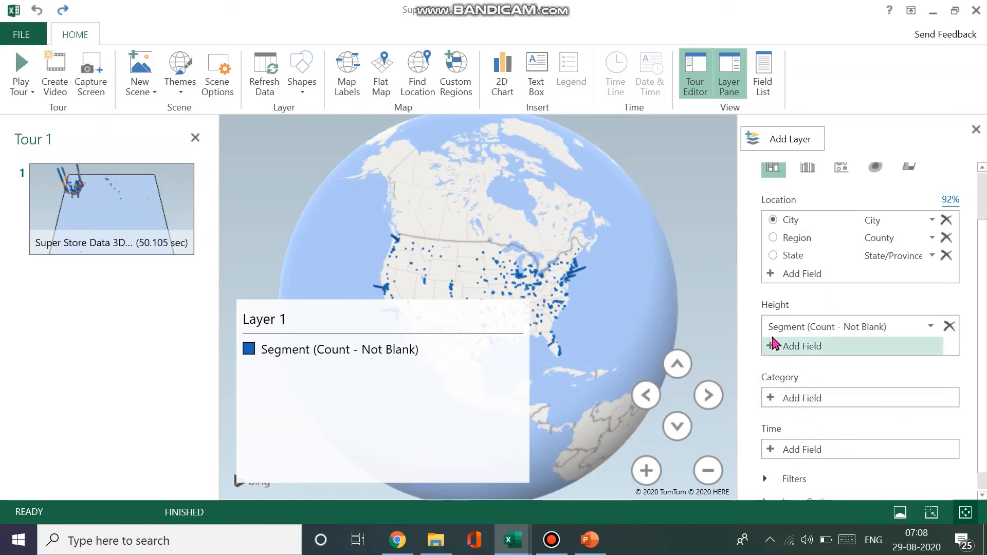
{"action": "left_click", "coordinate": [949, 327]}
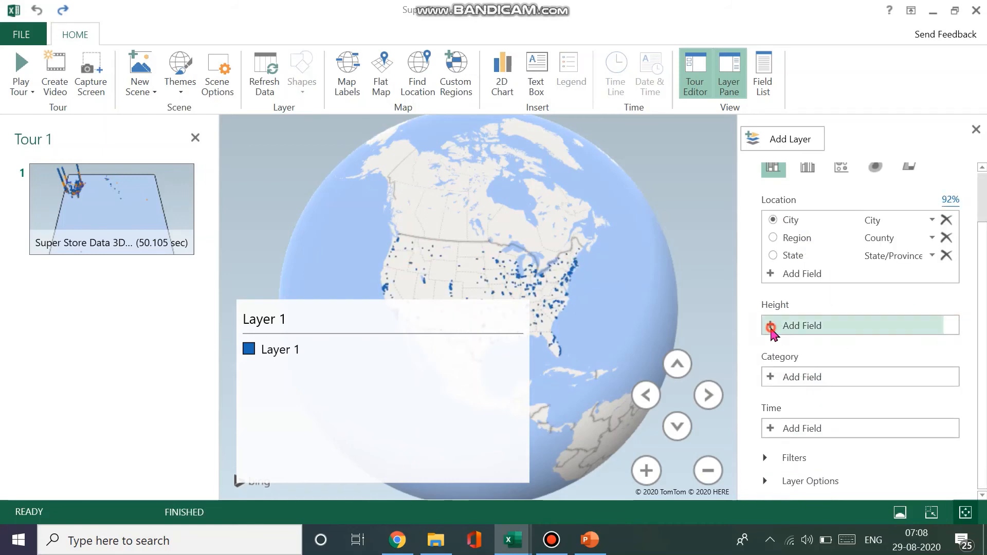
- Set the layer's height to Profit (Sum) and its category to Ship Mode
{"action": "left_click", "coordinate": [773, 327]}
{"action": "left_click", "coordinate": [855, 432]}
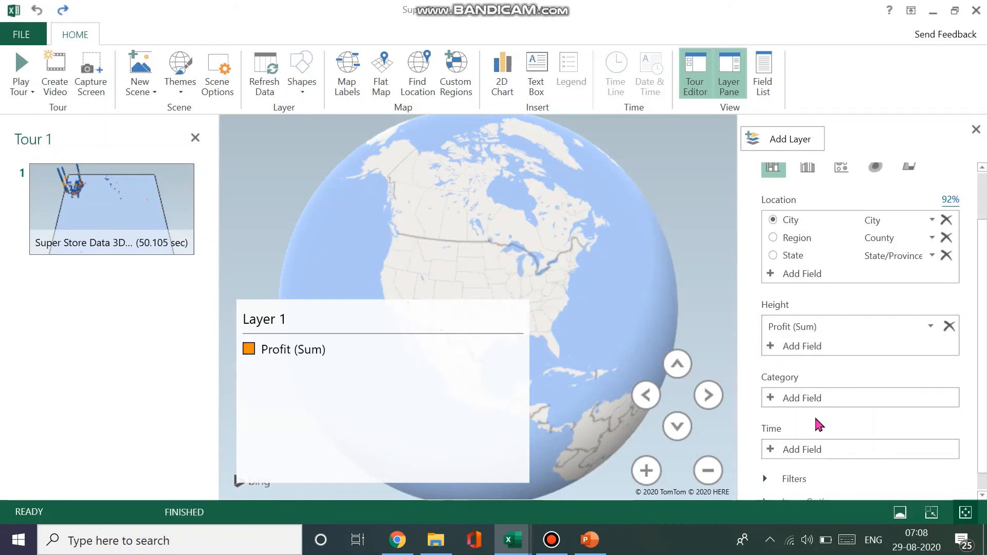
{"action": "left_click", "coordinate": [775, 398]}
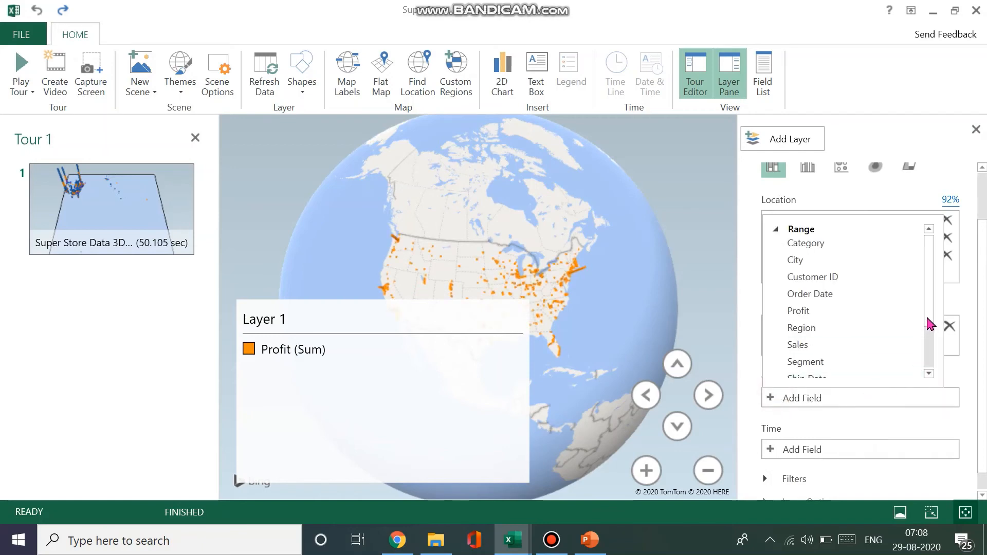
{"action": "scroll", "coordinate": [929, 371], "scroll_direction": "down", "scroll_amount": 2}
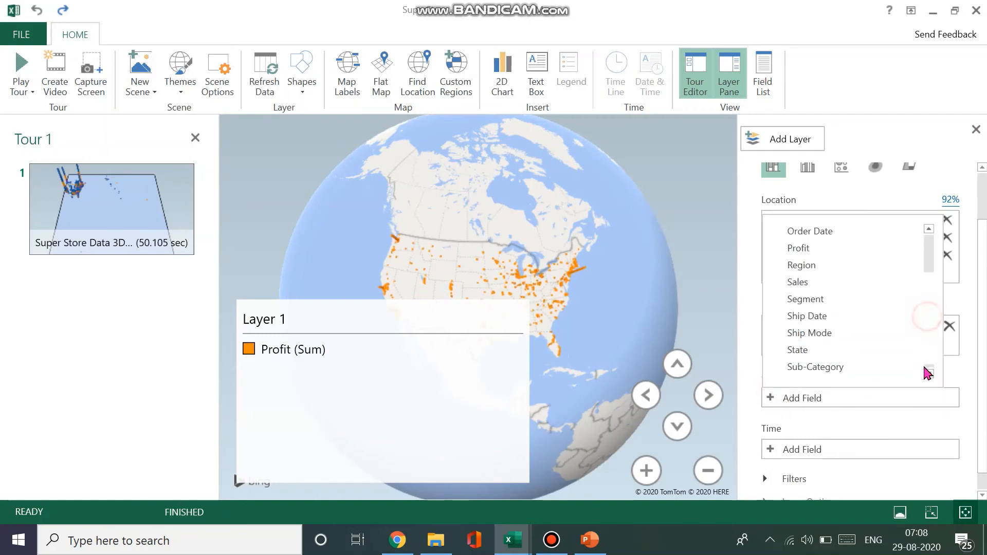
{"action": "left_click", "coordinate": [876, 330]}
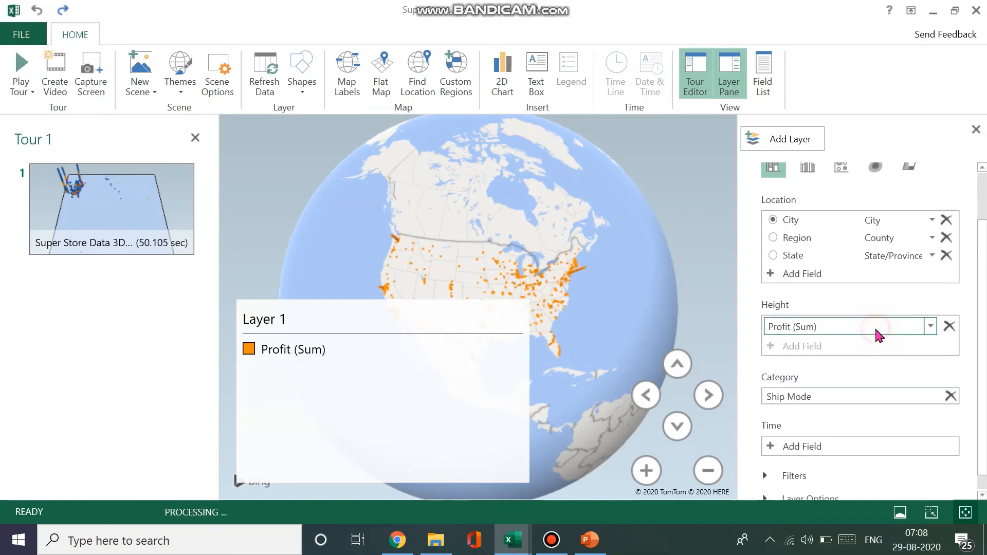
- Remove State and Region from the layer's location fields and replace the category with Segment
{"action": "left_click", "coordinate": [946, 256]}
{"action": "left_click", "coordinate": [946, 237]}
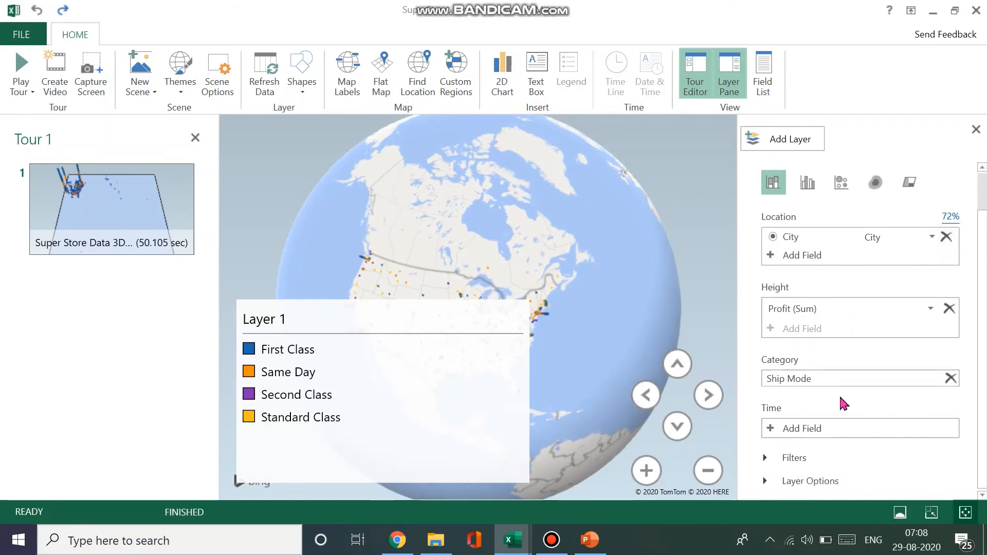
{"action": "left_click", "coordinate": [951, 378]}
{"action": "left_click", "coordinate": [773, 381]}
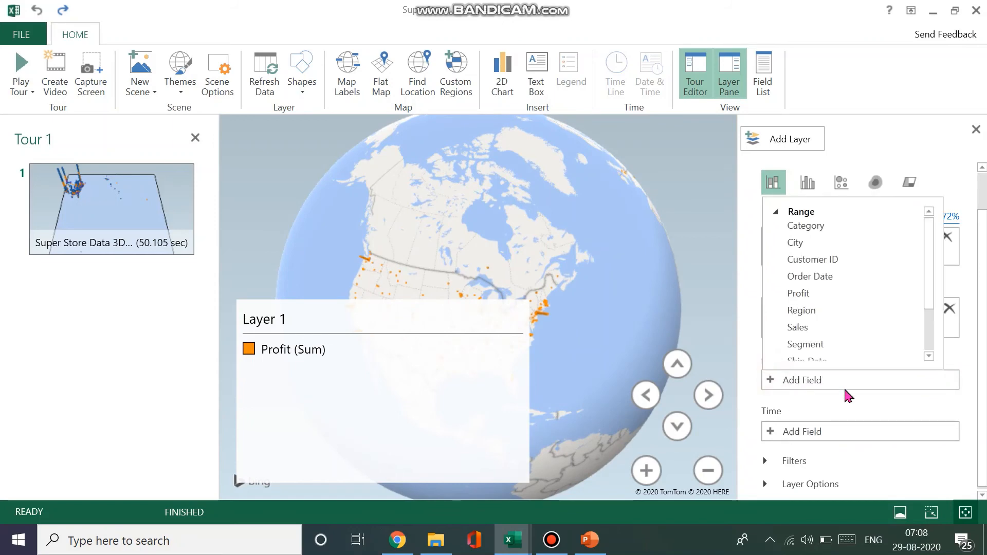
{"action": "left_click", "coordinate": [837, 345]}
- Set the layer's time field to Ship Date and delete the Layer 1 legend from the map
{"action": "left_click", "coordinate": [787, 428]}
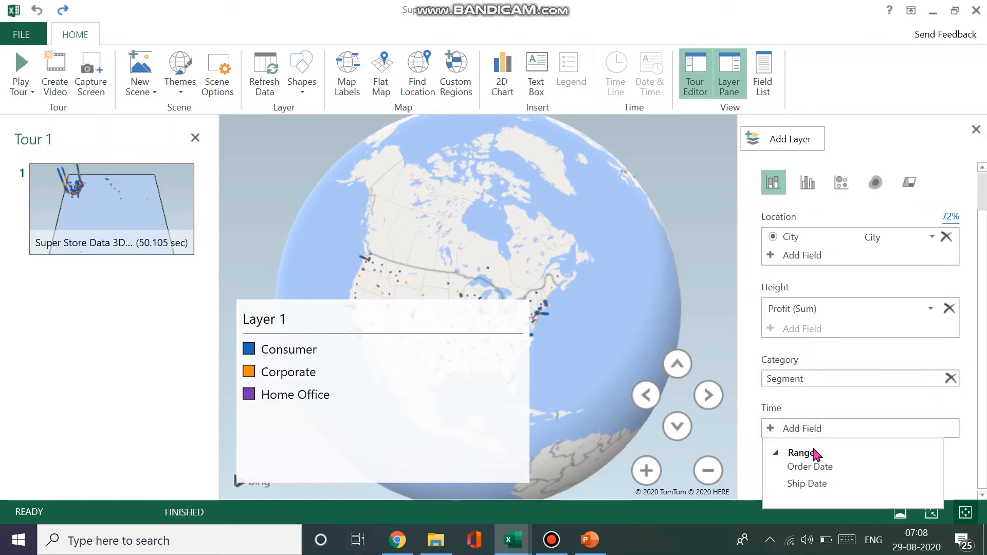
{"action": "left_click", "coordinate": [815, 483]}
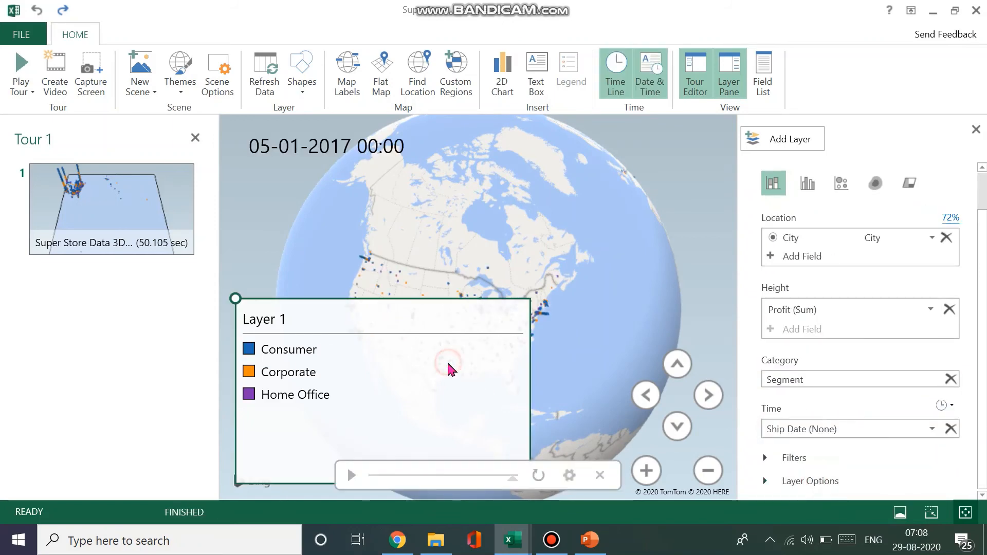
{"action": "key", "text": "Delete"}
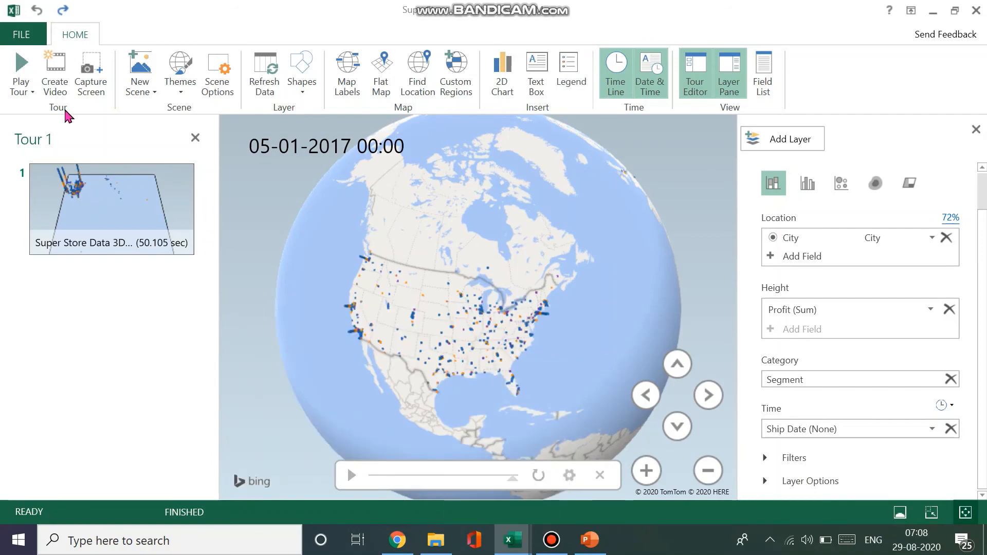
- Play the tour briefly and return to the editor
{"action": "left_click", "coordinate": [21, 64]}
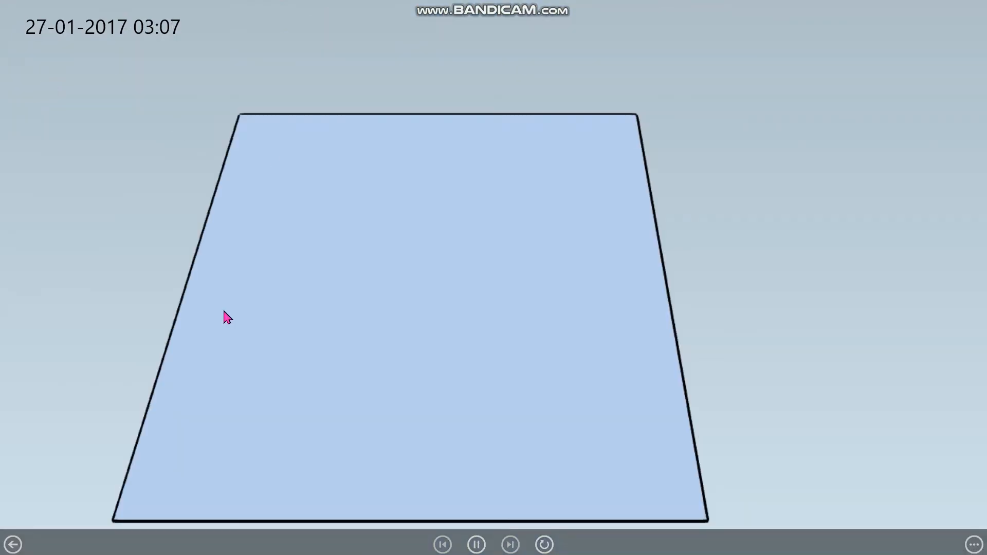
{"action": "key", "text": "Escape"}
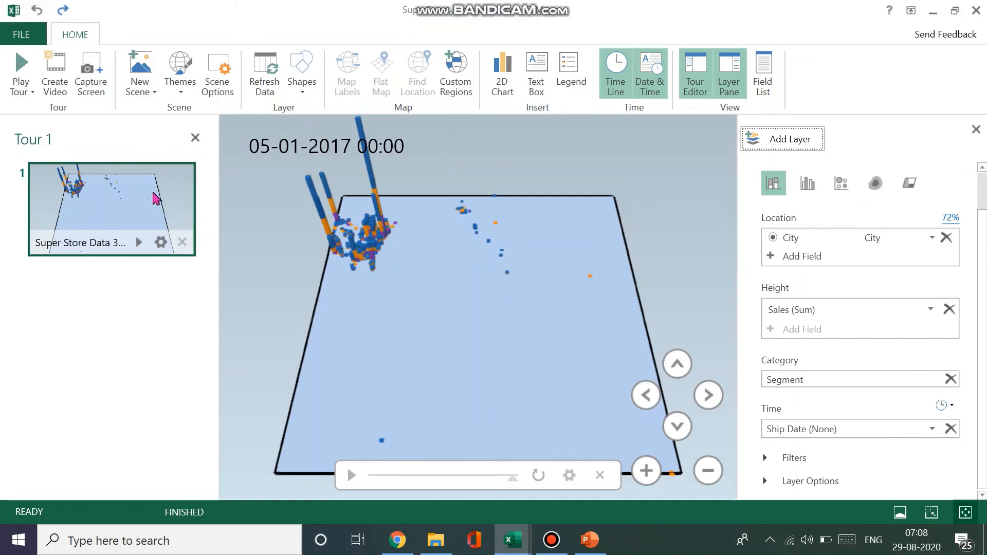
- Change the Super Store Data 3D Map scene's map type to World Map and frame the United States on the globe
{"action": "left_click", "coordinate": [161, 242]}
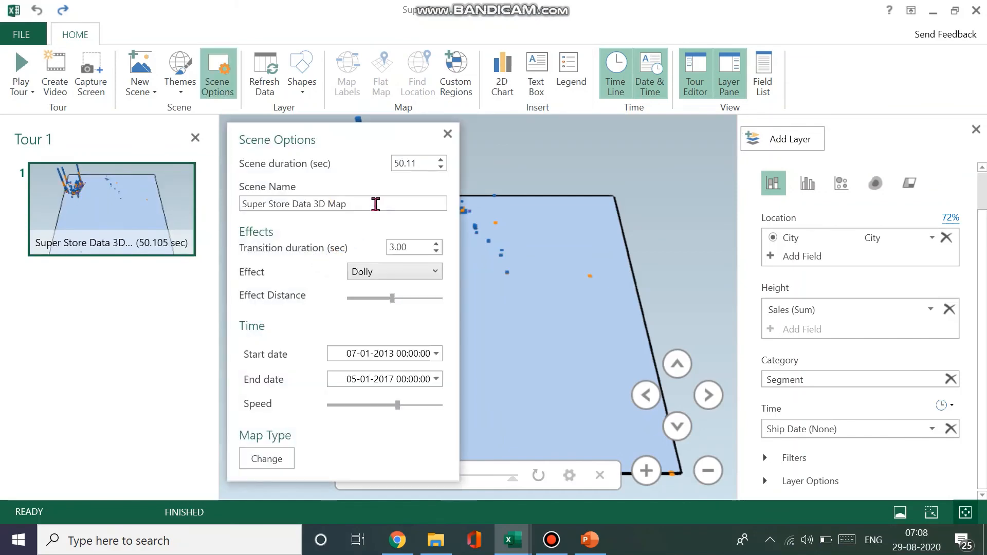
{"action": "left_click", "coordinate": [275, 460]}
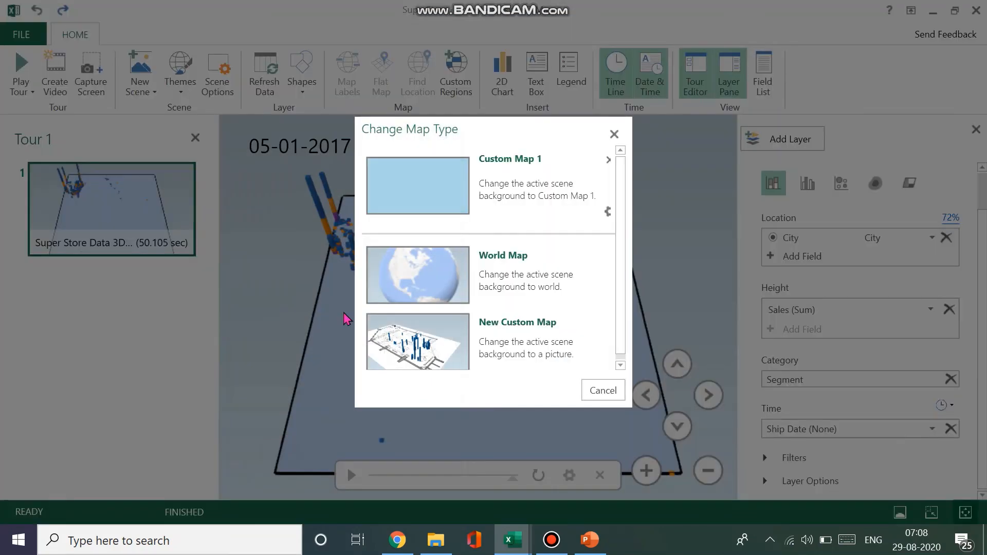
{"action": "left_click", "coordinate": [471, 262]}
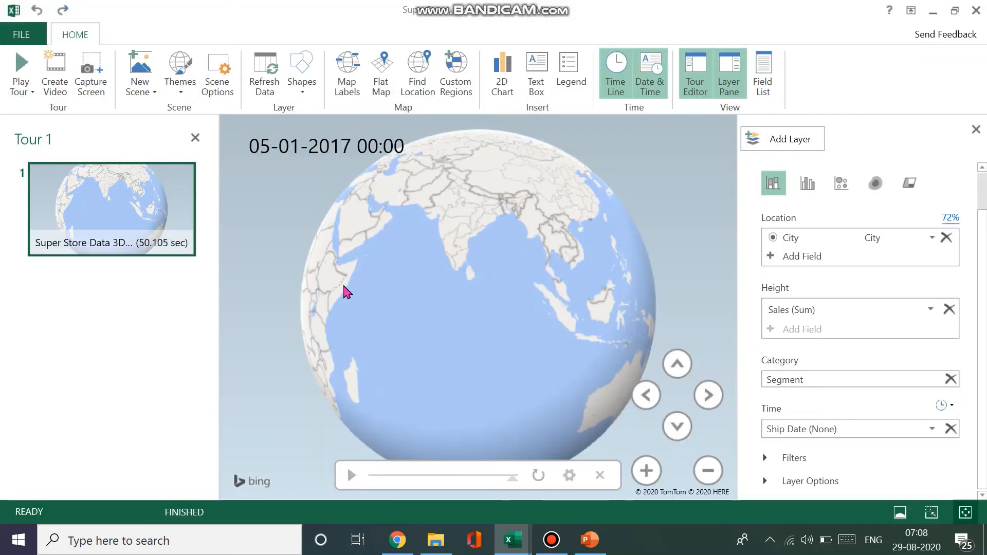
{"action": "left_click_drag", "start_coordinate": [443, 315], "coordinate": [667, 379]}
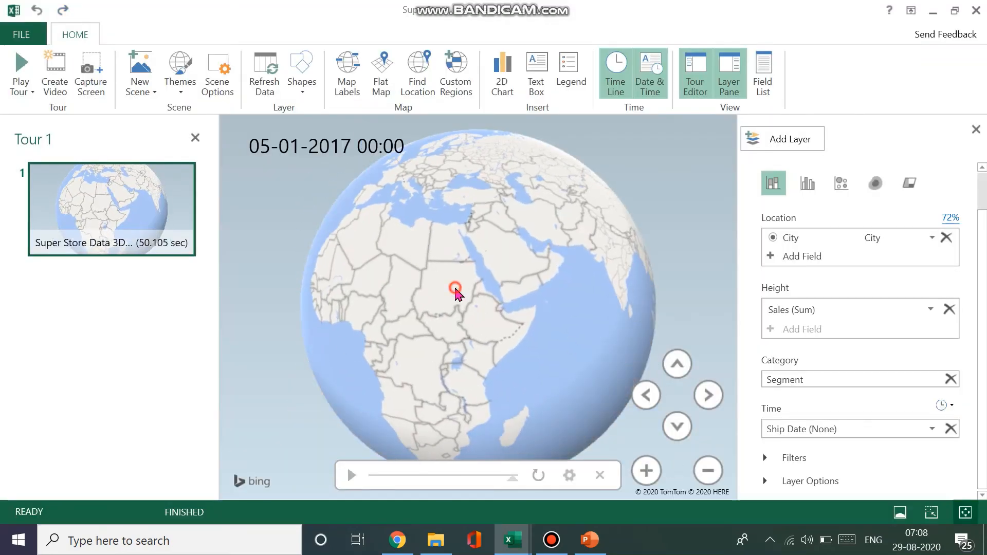
{"action": "left_click_drag", "start_coordinate": [454, 291], "coordinate": [630, 307]}
{"action": "left_click_drag", "start_coordinate": [342, 267], "coordinate": [613, 320]}
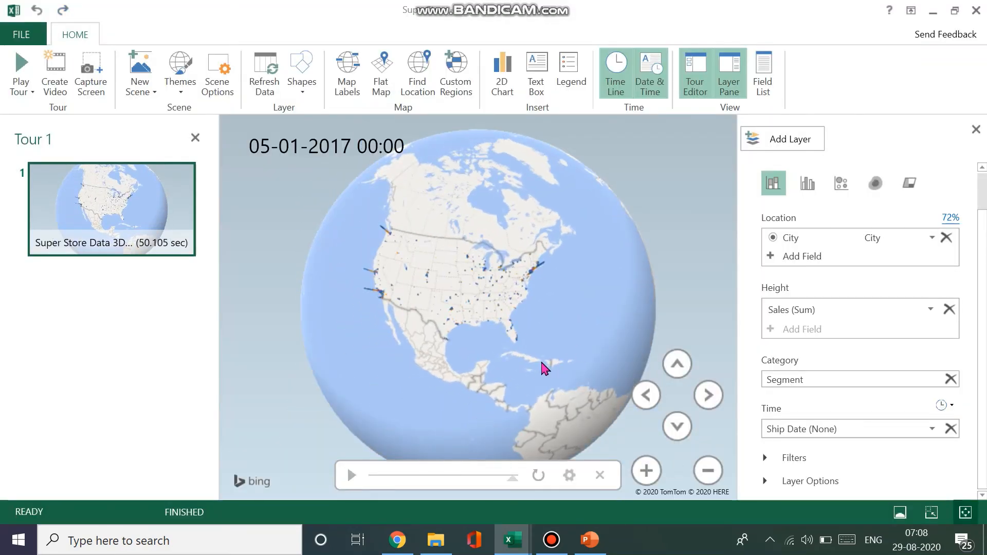
{"action": "scroll", "coordinate": [544, 368], "scroll_direction": "up", "scroll_amount": 3}
{"action": "left_click_drag", "start_coordinate": [443, 332], "coordinate": [581, 348]}
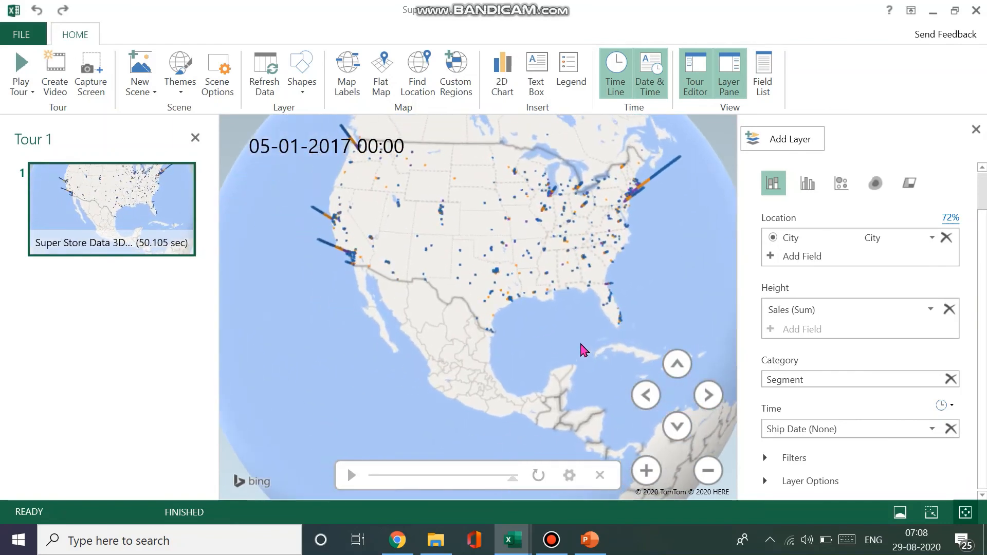
- Try the dark grey theme, the dark theme with green data colours and the tan theme on the scene
{"action": "left_click", "coordinate": [177, 88]}
{"action": "left_click", "coordinate": [212, 174]}
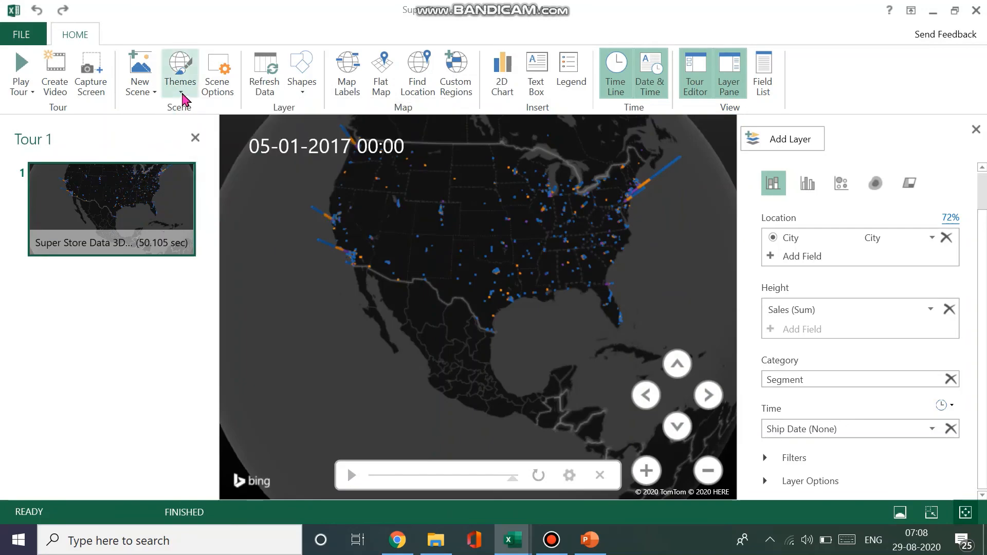
{"action": "left_click", "coordinate": [181, 91]}
{"action": "left_click", "coordinate": [391, 185]}
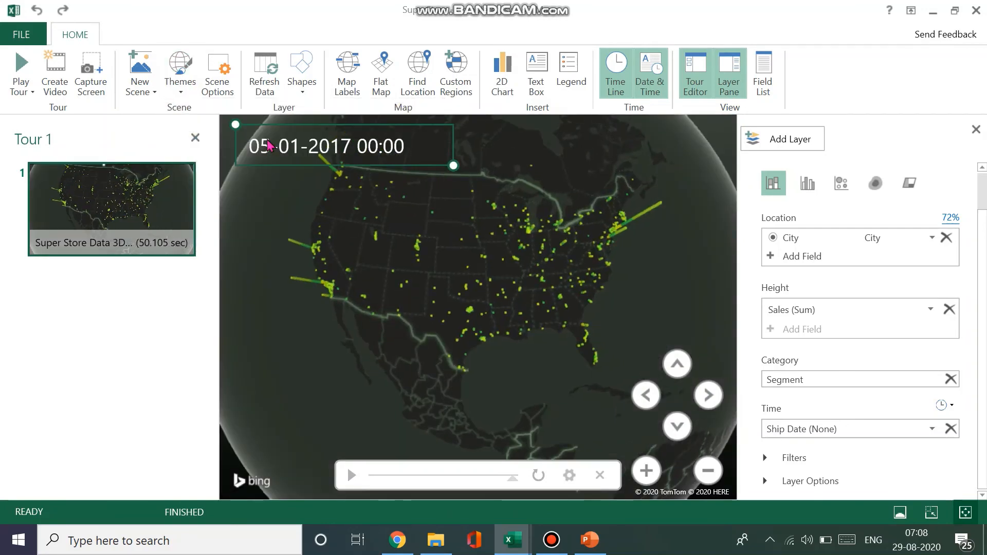
{"action": "left_click", "coordinate": [180, 90]}
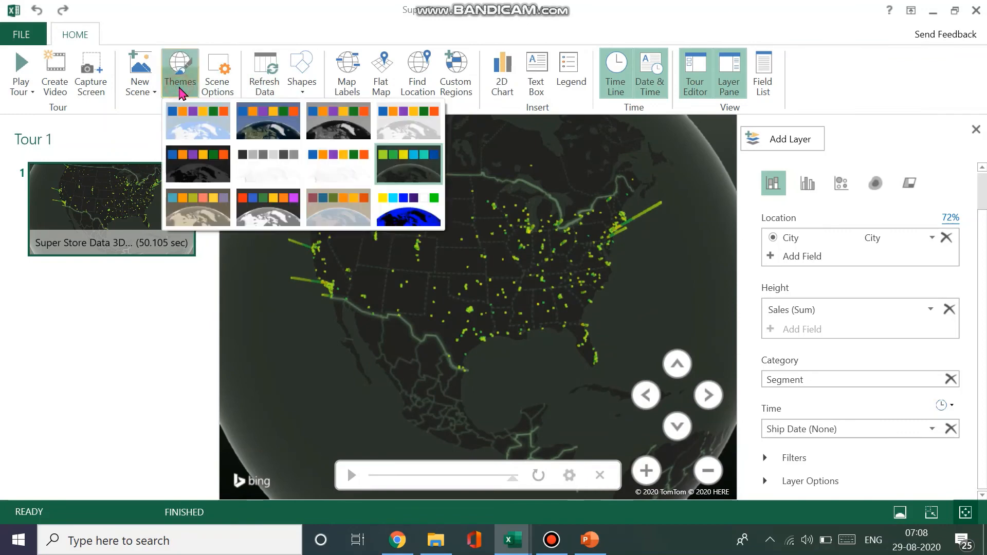
{"action": "left_click", "coordinate": [216, 216]}
{"action": "double_click", "coordinate": [285, 227]}
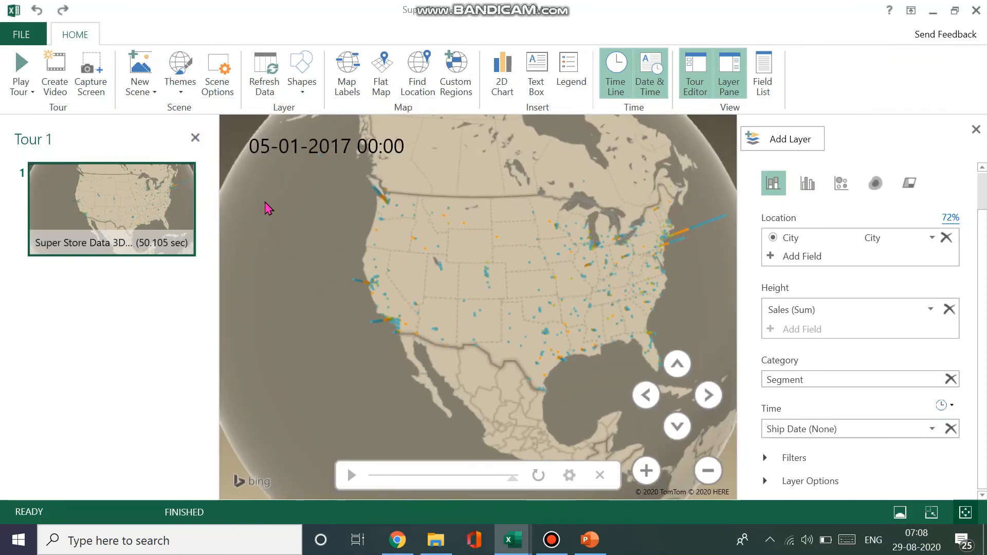
- Try the light grey theme, the white theme with coloured data and the white theme with greyscale data on the scene
{"action": "left_click", "coordinate": [180, 88]}
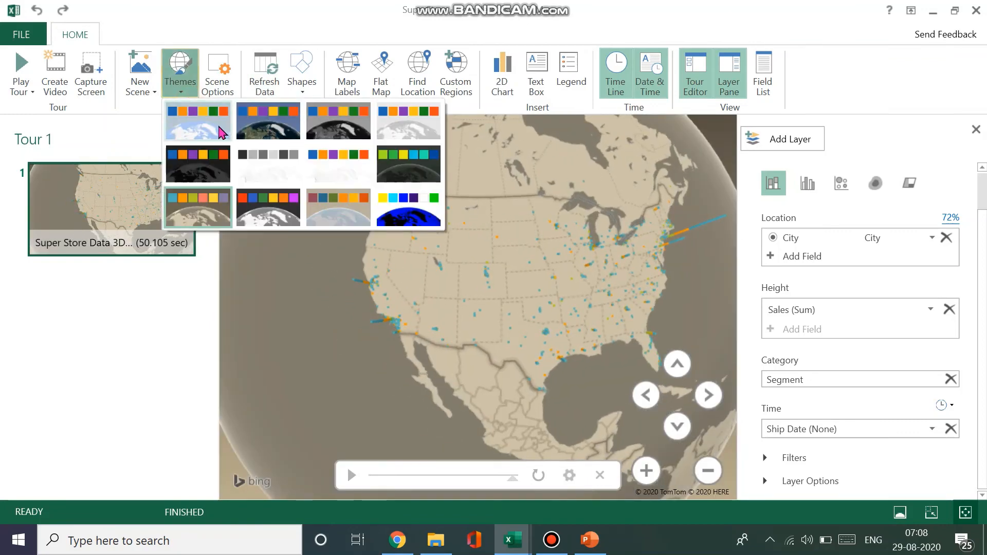
{"action": "left_click", "coordinate": [380, 134]}
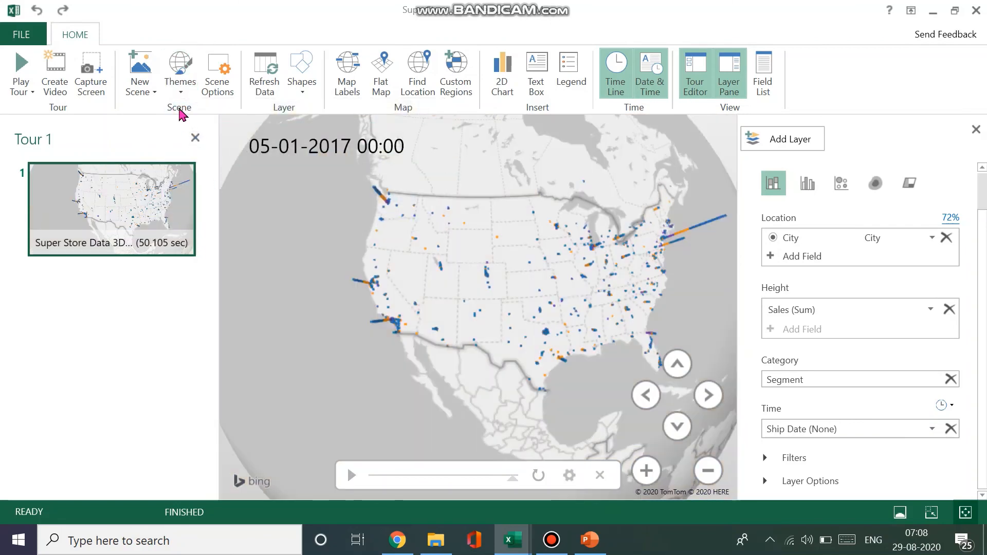
{"action": "left_click", "coordinate": [180, 72]}
{"action": "left_click", "coordinate": [303, 164]}
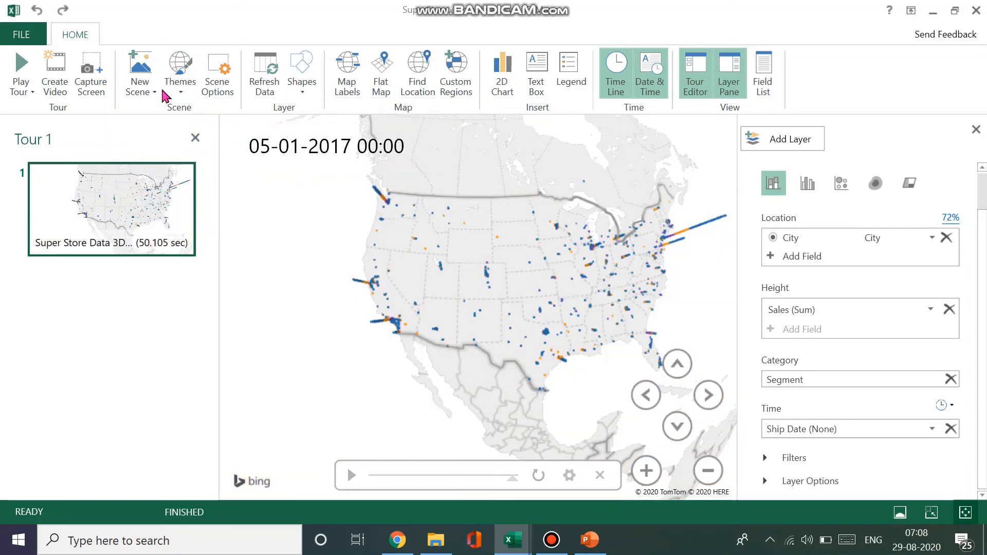
{"action": "left_click", "coordinate": [178, 69]}
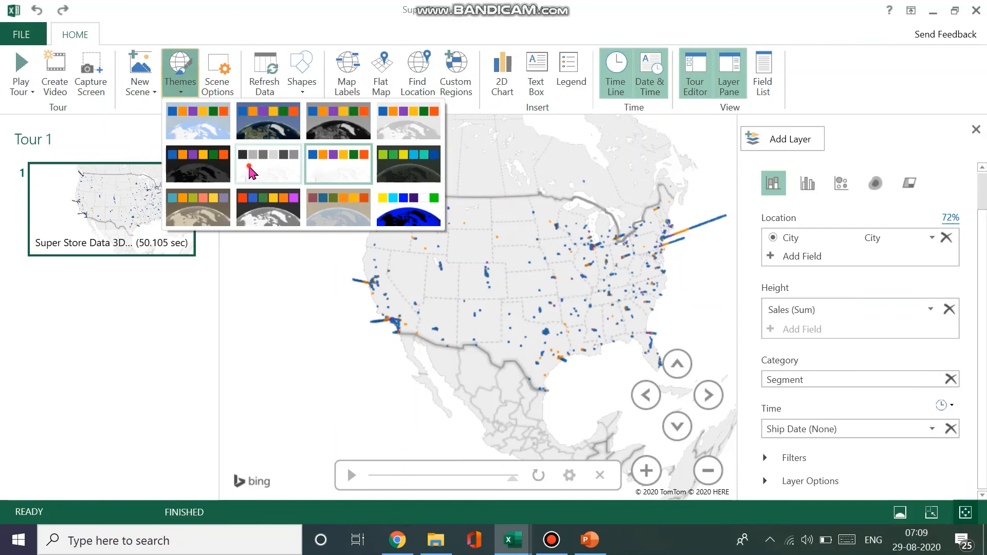
{"action": "left_click", "coordinate": [249, 165]}
- Apply the dark theme with green data colours to the scene
{"action": "left_click", "coordinate": [180, 72]}
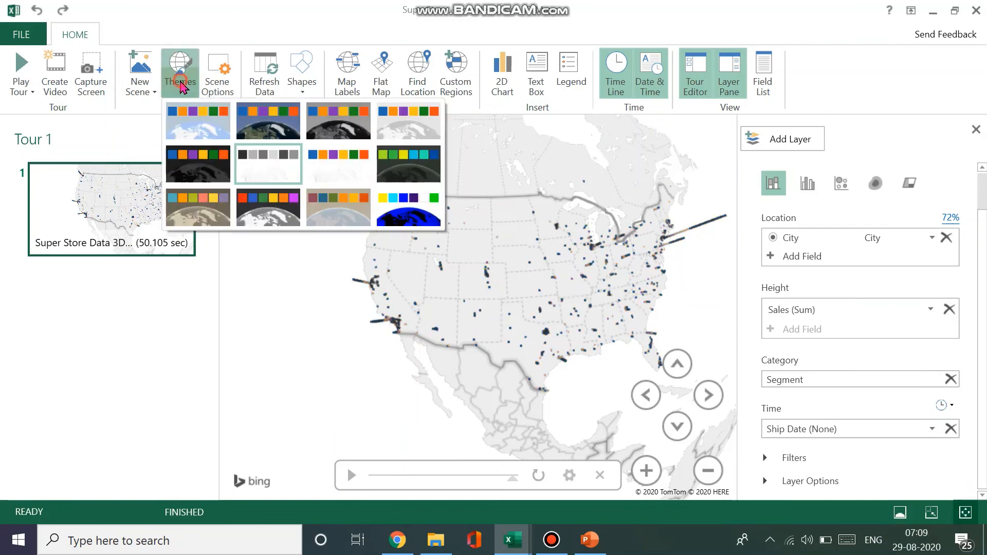
{"action": "left_click", "coordinate": [396, 180]}
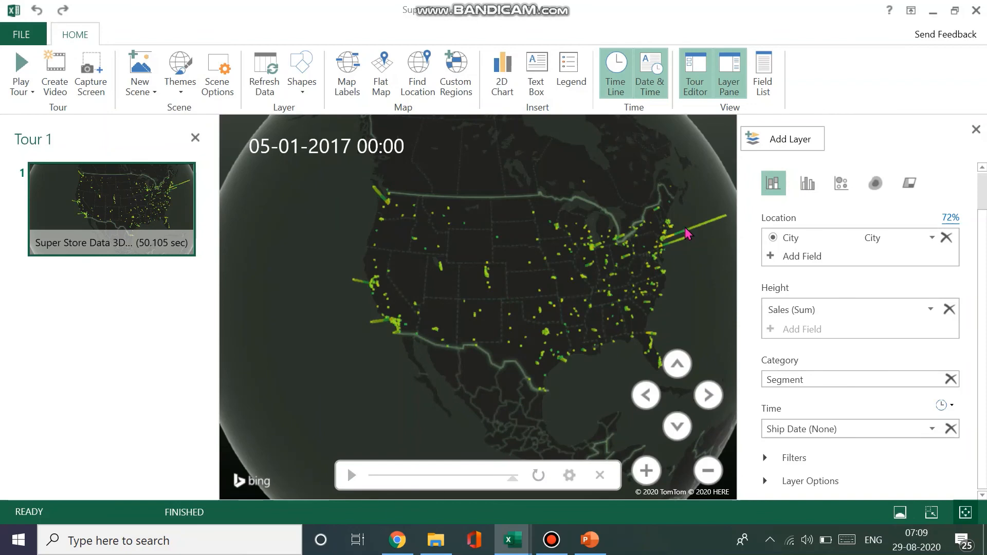
{"action": "mouse_move", "coordinate": [692, 233]}
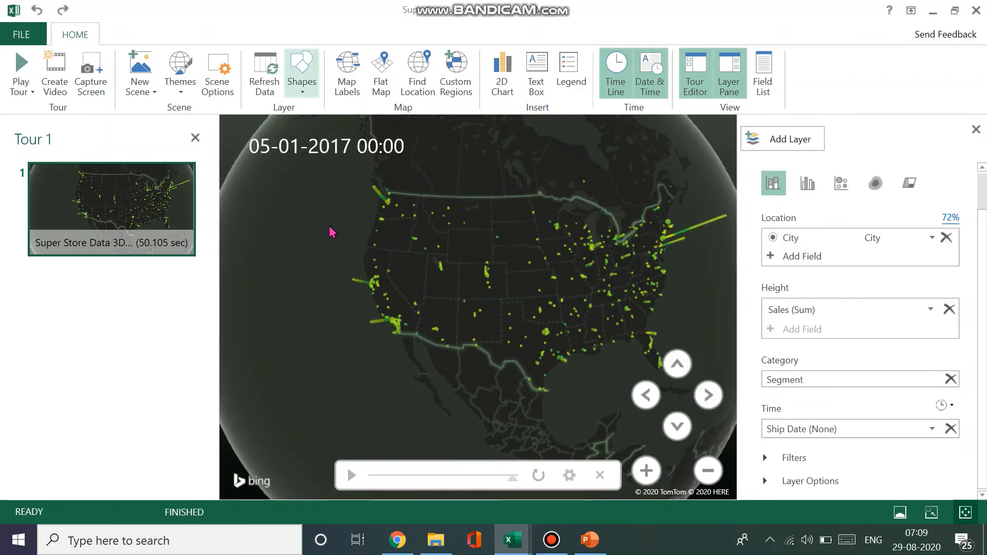
- Switch to the SuperStore - Complete workbook and filter the Sales Data table's City column to New York City only
{"action": "scroll", "coordinate": [332, 232], "scroll_direction": "down", "scroll_amount": 2}
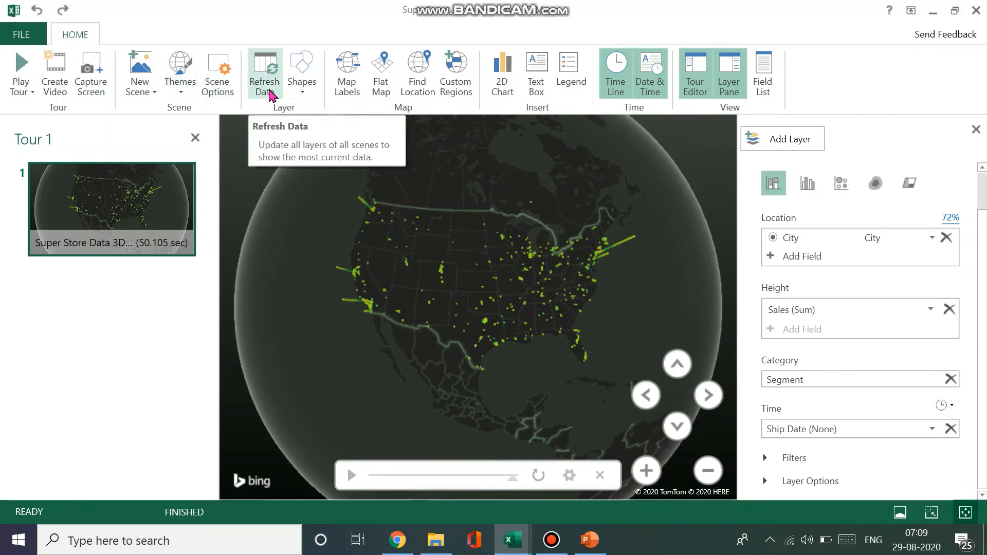
{"action": "mouse_move", "coordinate": [619, 248]}
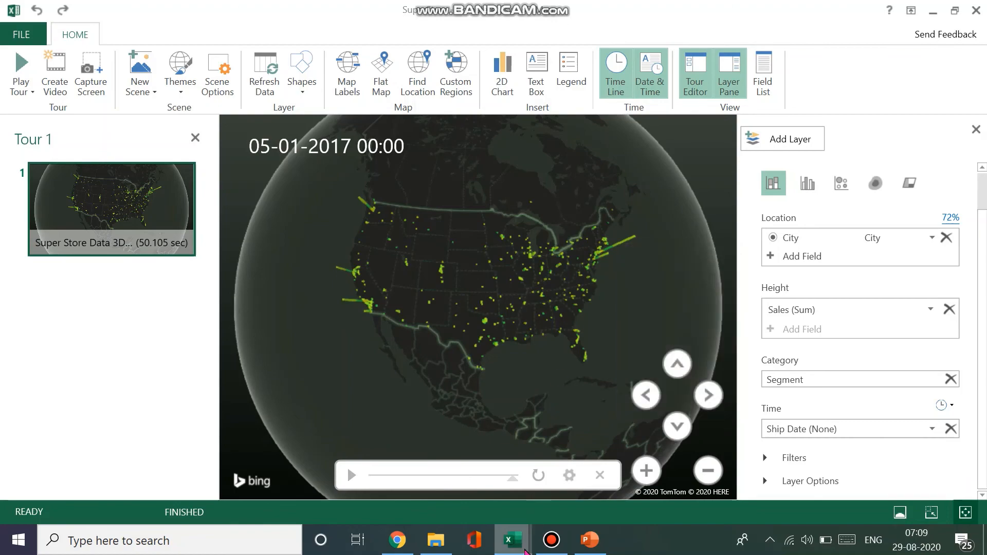
{"action": "mouse_move", "coordinate": [516, 551]}
{"action": "left_click", "coordinate": [436, 480]}
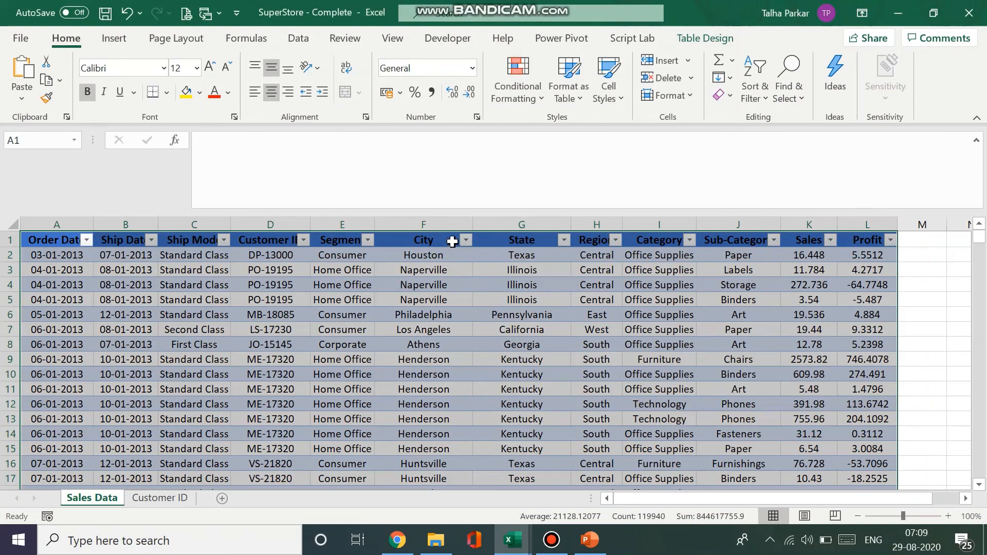
{"action": "left_click", "coordinate": [466, 242]}
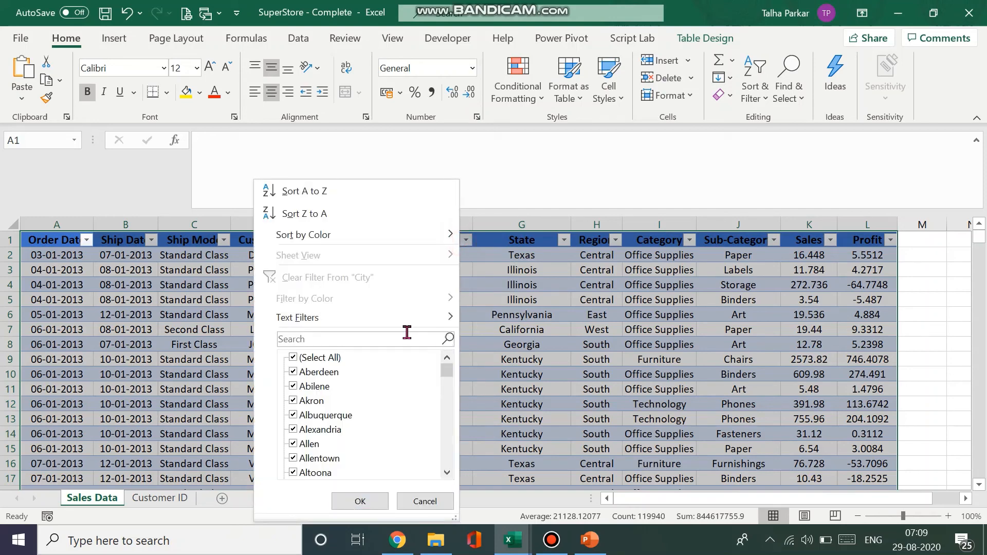
{"action": "left_click", "coordinate": [390, 343]}
{"action": "type", "text": "new"}
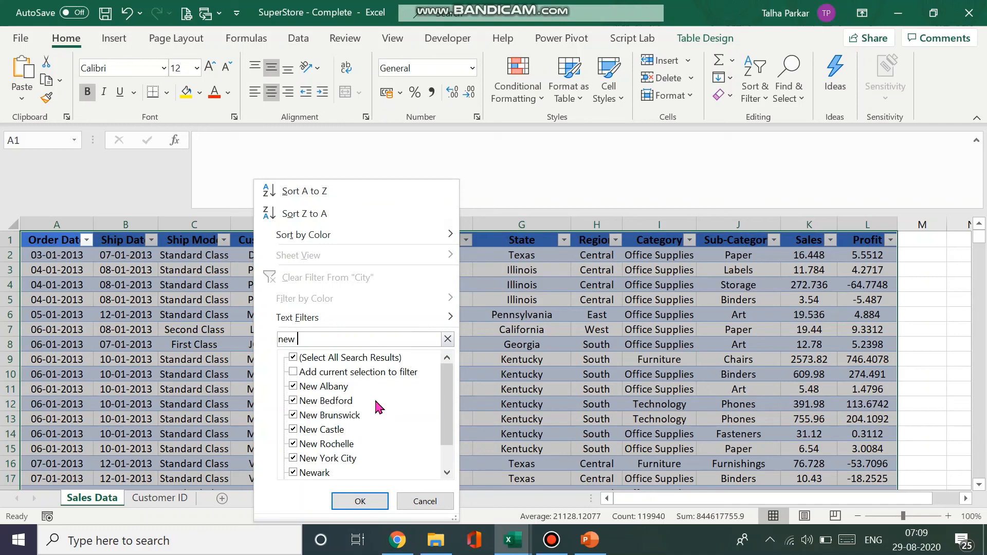
{"action": "left_click", "coordinate": [293, 357]}
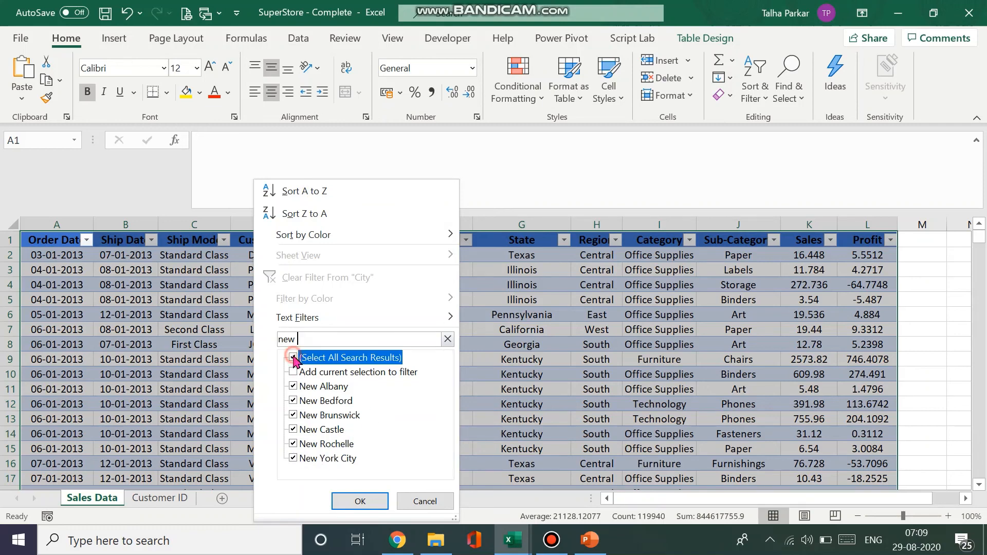
{"action": "left_click", "coordinate": [293, 458]}
{"action": "left_click", "coordinate": [346, 499]}
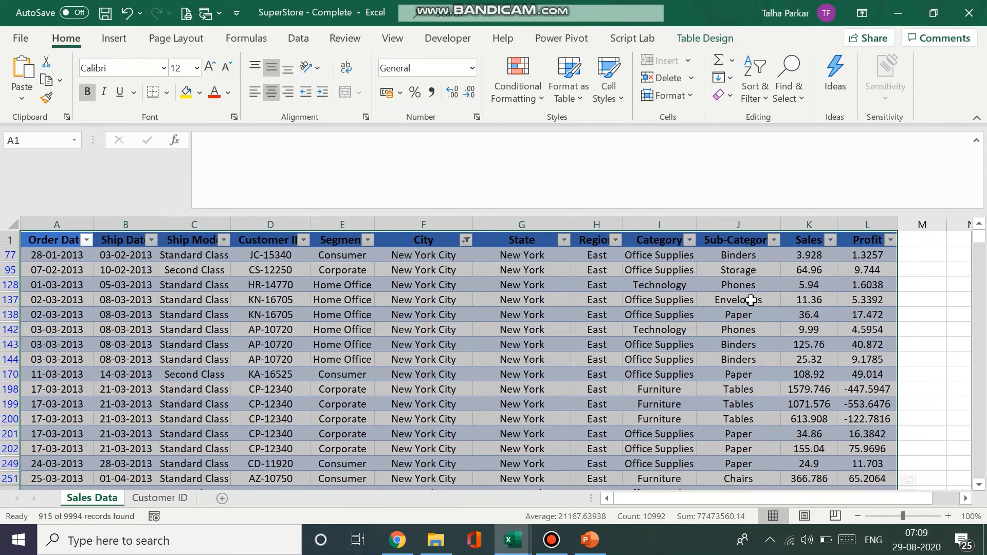
- Examine the Sales values and order dates in the filtered New York City rows
{"action": "scroll", "coordinate": [838, 267], "scroll_direction": "down", "scroll_amount": 1}
{"action": "scroll", "coordinate": [839, 268], "scroll_direction": "down", "scroll_amount": 2}
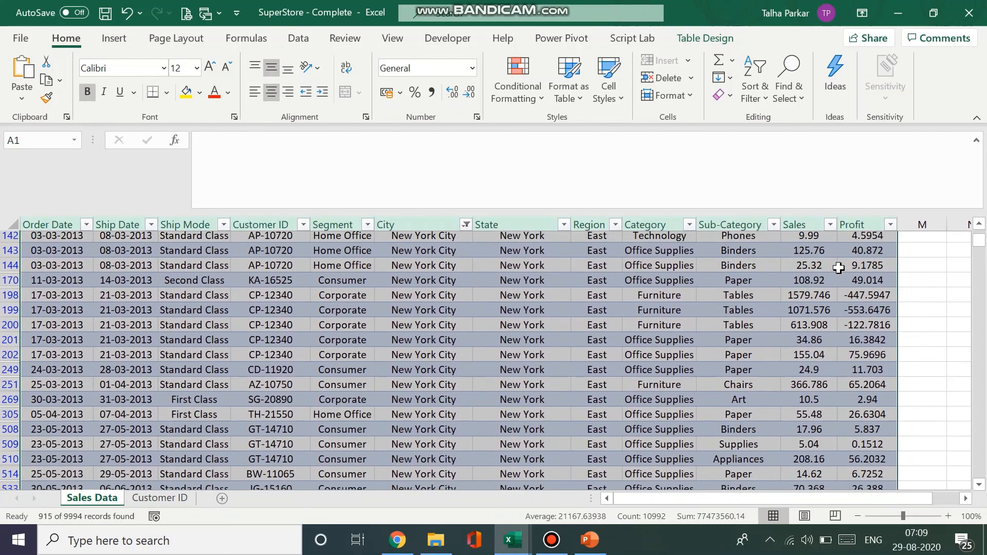
{"action": "scroll", "coordinate": [833, 257], "scroll_direction": "up", "scroll_amount": 3}
{"action": "left_click", "coordinate": [816, 254]}
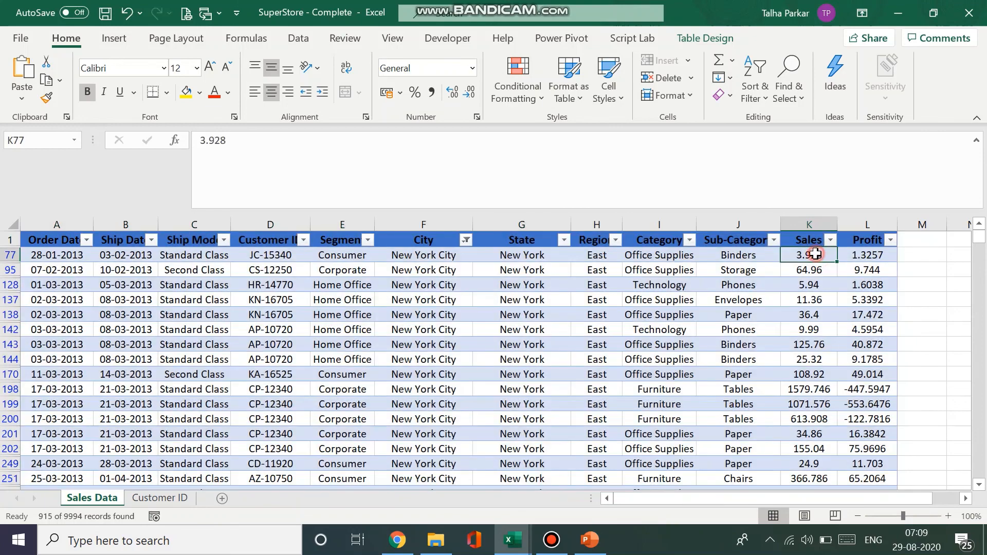
{"action": "left_click", "coordinate": [921, 294]}
{"action": "scroll", "coordinate": [844, 294], "scroll_direction": "down", "scroll_amount": 10}
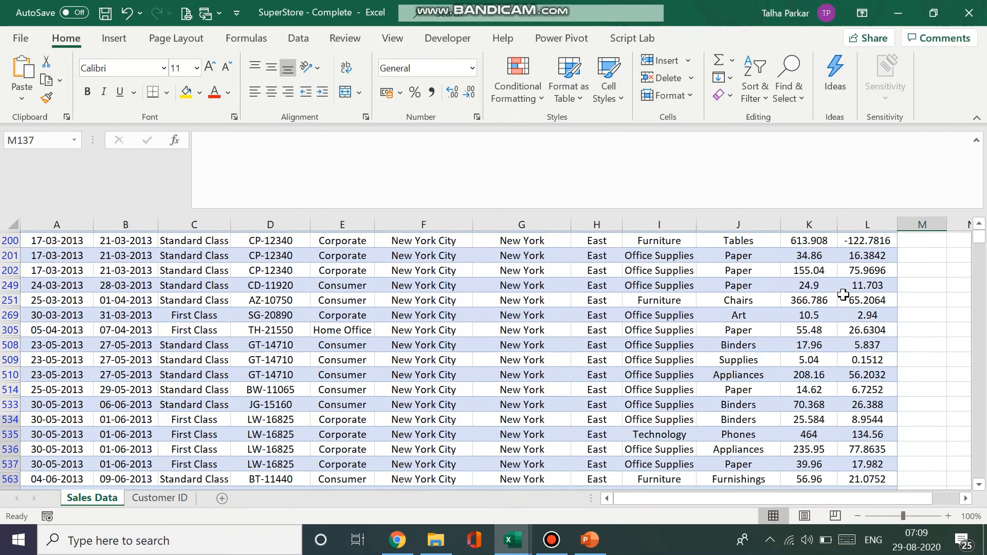
{"action": "scroll", "coordinate": [843, 295], "scroll_direction": "down", "scroll_amount": 1}
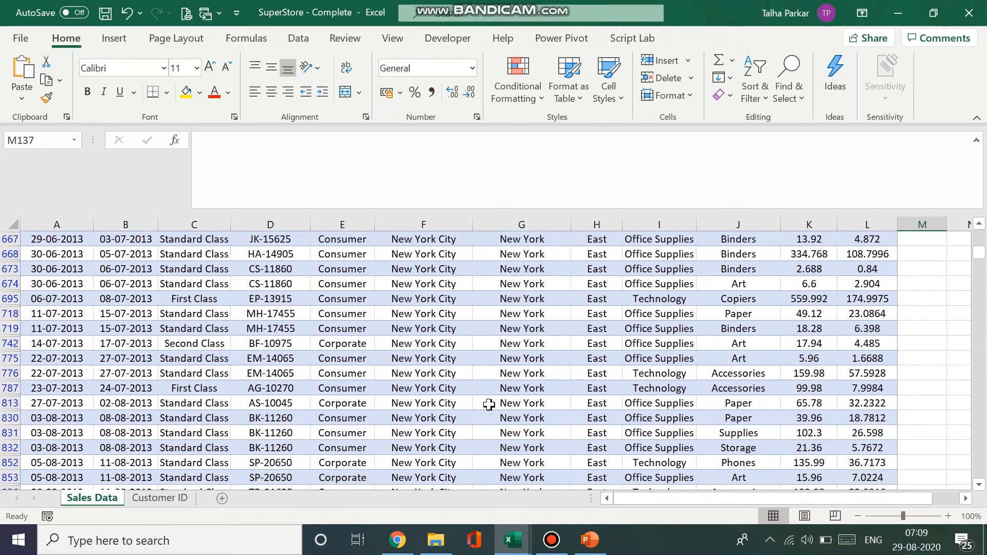
{"action": "scroll", "coordinate": [489, 404], "scroll_direction": "down", "scroll_amount": 12}
{"action": "scroll", "coordinate": [489, 404], "scroll_direction": "up", "scroll_amount": 12}
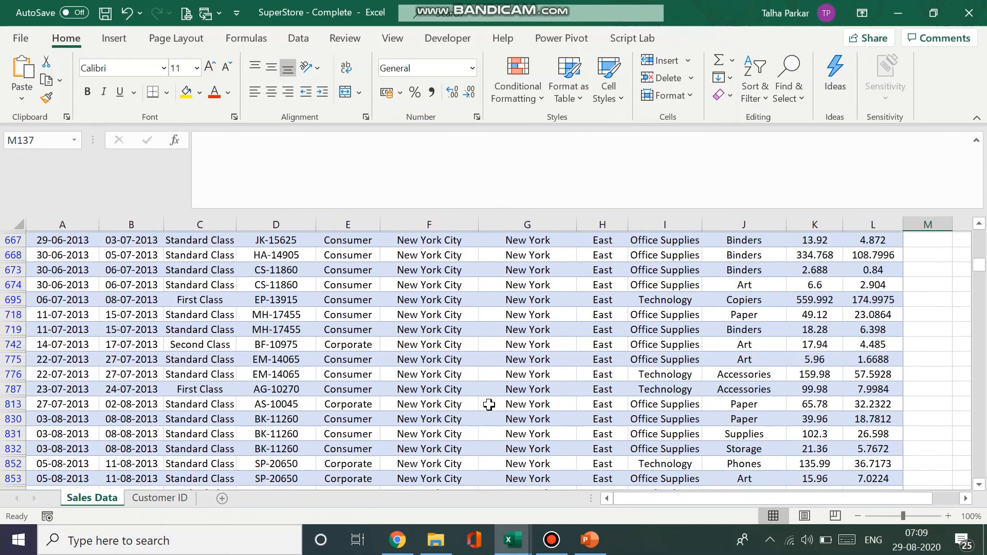
{"action": "scroll", "coordinate": [489, 405], "scroll_direction": "up", "scroll_amount": 12}
- Undo the City filter on the Sales Data table and switch back to the 3D Maps window
{"action": "key", "text": "ctrl+z"}
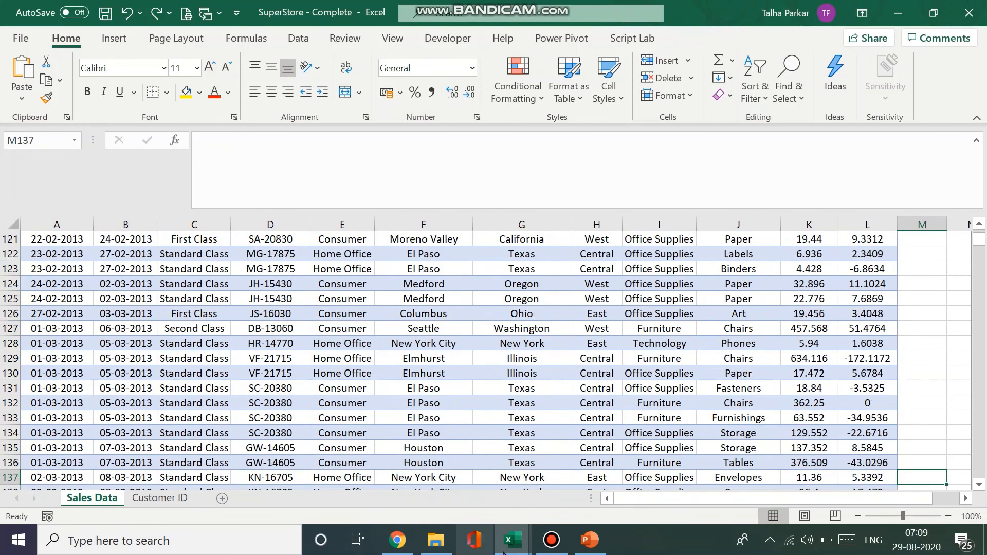
{"action": "mouse_move", "coordinate": [509, 546]}
{"action": "left_click", "coordinate": [570, 510]}
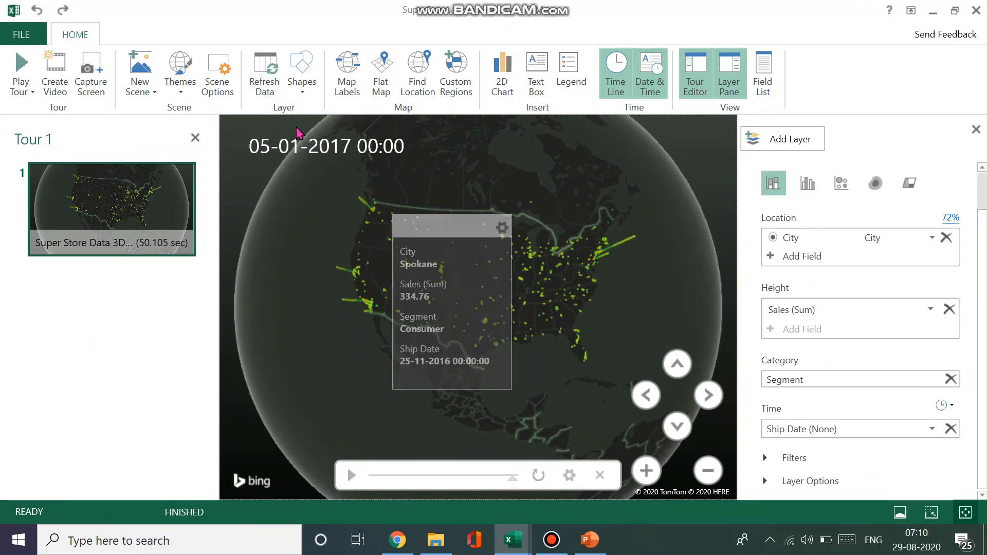
- View the shapes available for the layer's columns, keeping the current square shape
{"action": "left_click", "coordinate": [302, 85]}
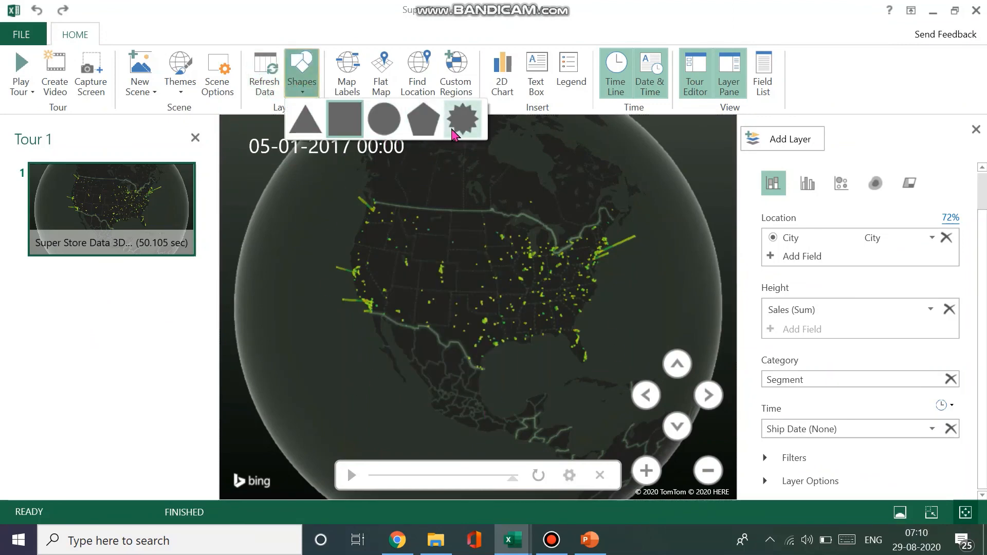
{"action": "left_click", "coordinate": [190, 326]}
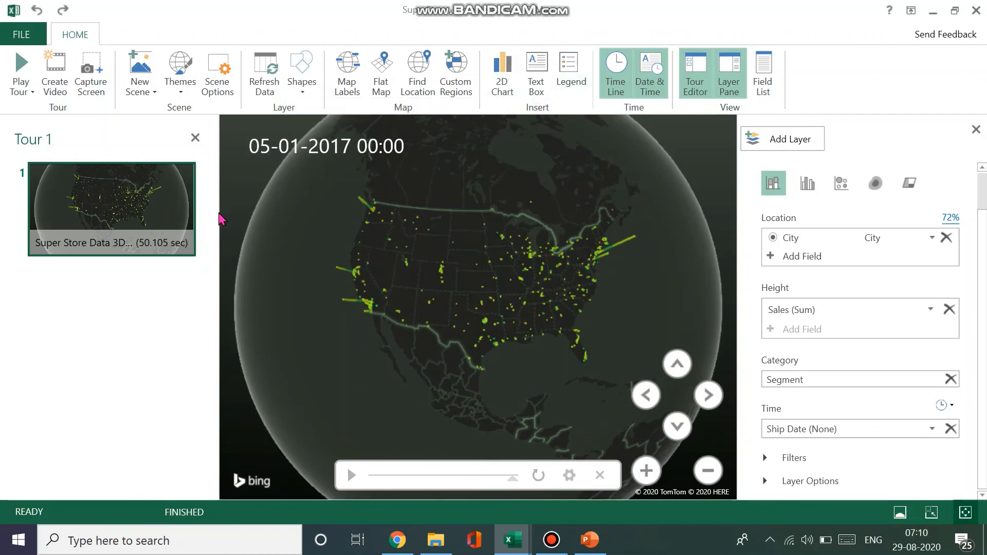
{"action": "mouse_move", "coordinate": [161, 242]}
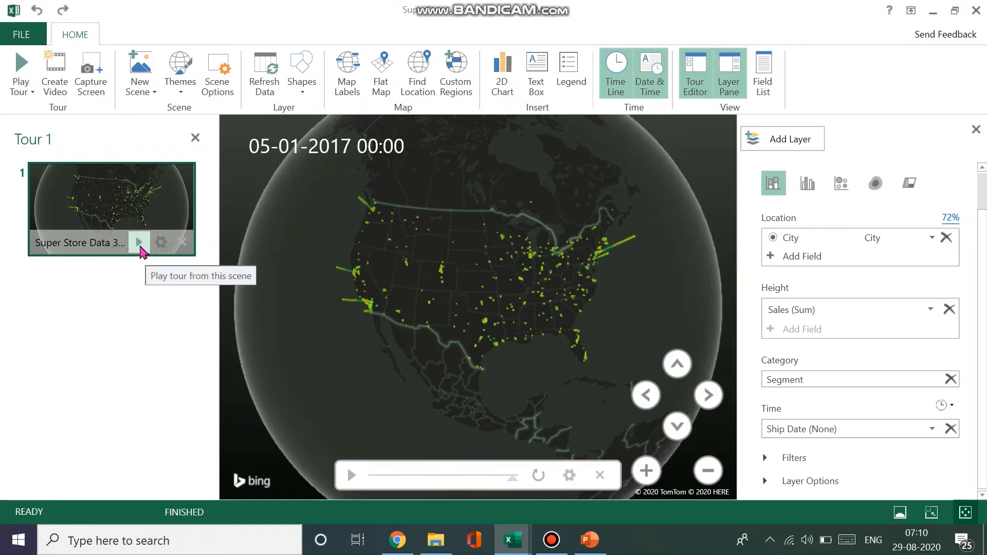
- Play the tour full screen to check the city sales over time, and exit playback
{"action": "left_click", "coordinate": [21, 90]}
{"action": "left_click", "coordinate": [27, 108]}
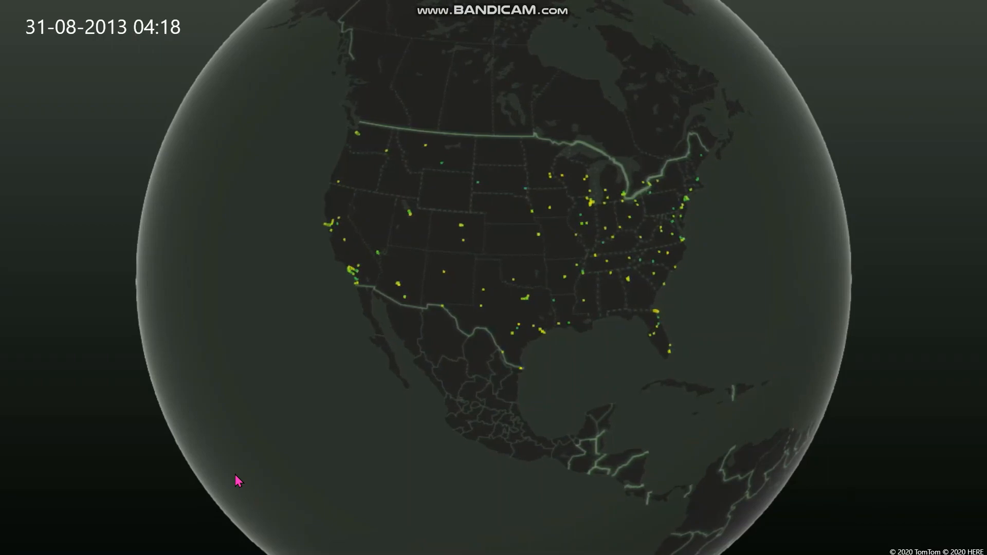
{"action": "key", "text": "Escape"}
- Try the Aerial Color theme on the Super Store Data 3D Map scene
{"action": "left_click", "coordinate": [180, 85]}
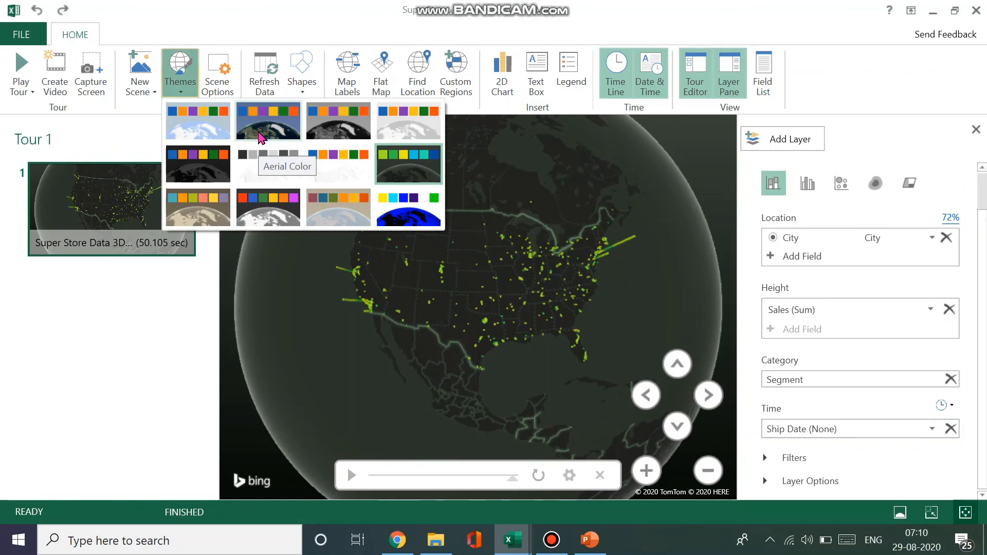
{"action": "key", "text": "XF86MonBrightnessUp"}
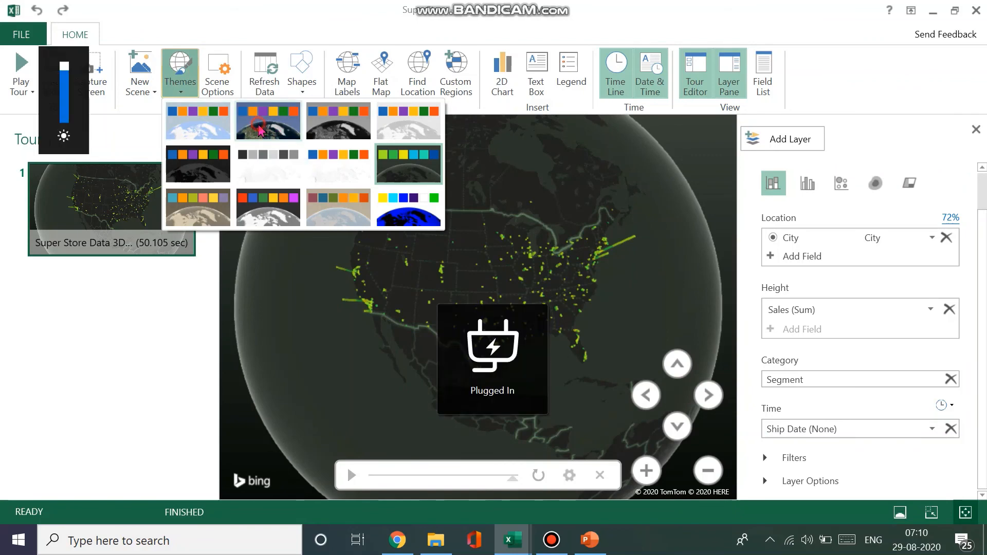
{"action": "left_click", "coordinate": [225, 129]}
- Apply the light blue theme with coloured data to the scene and turn on map labels
{"action": "left_click", "coordinate": [179, 88]}
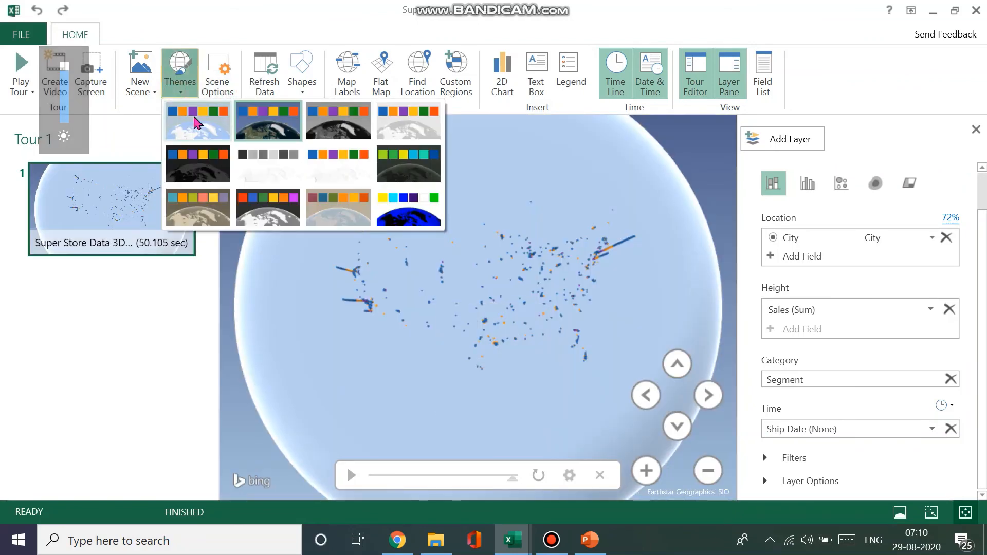
{"action": "left_click", "coordinate": [196, 123]}
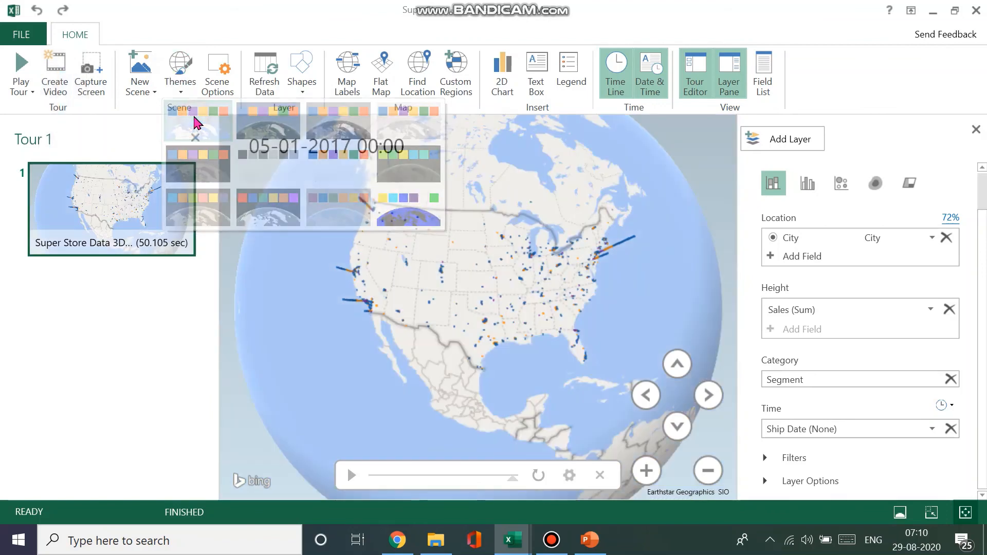
{"action": "left_click", "coordinate": [347, 78]}
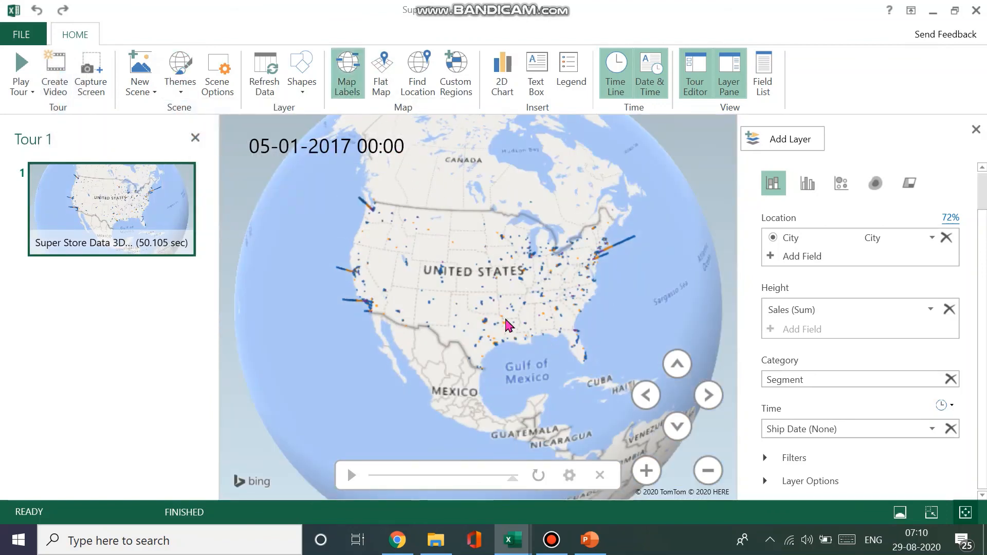